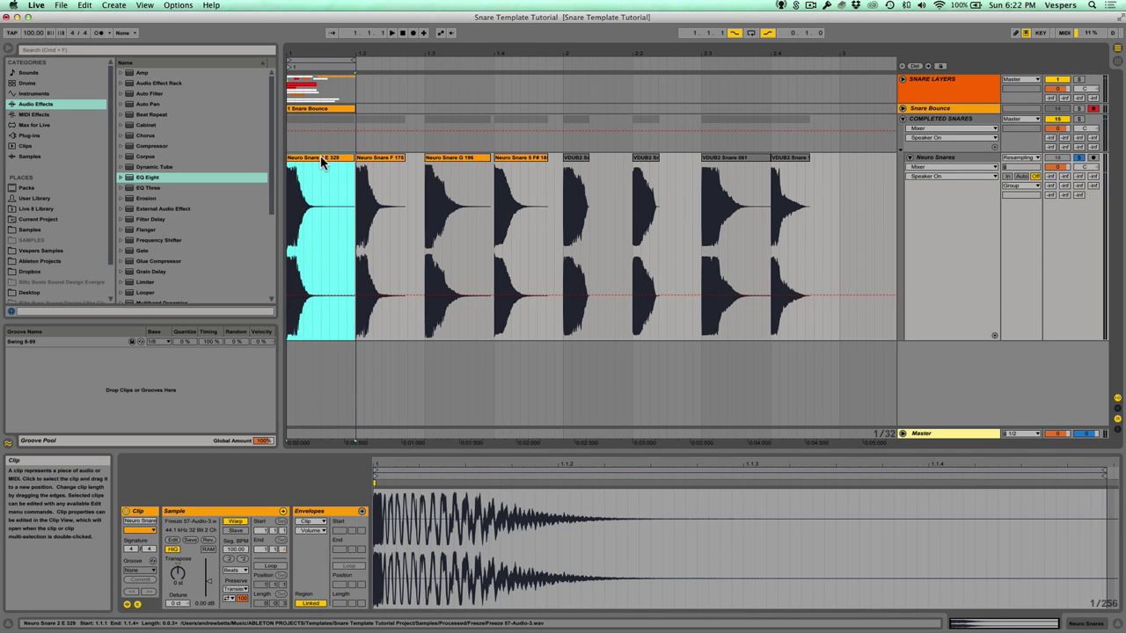
Audition the completed snares on the Neuro Snares track one after another, from Neuro Snare F 175 to the last VDUB2 snare
click(378, 160)
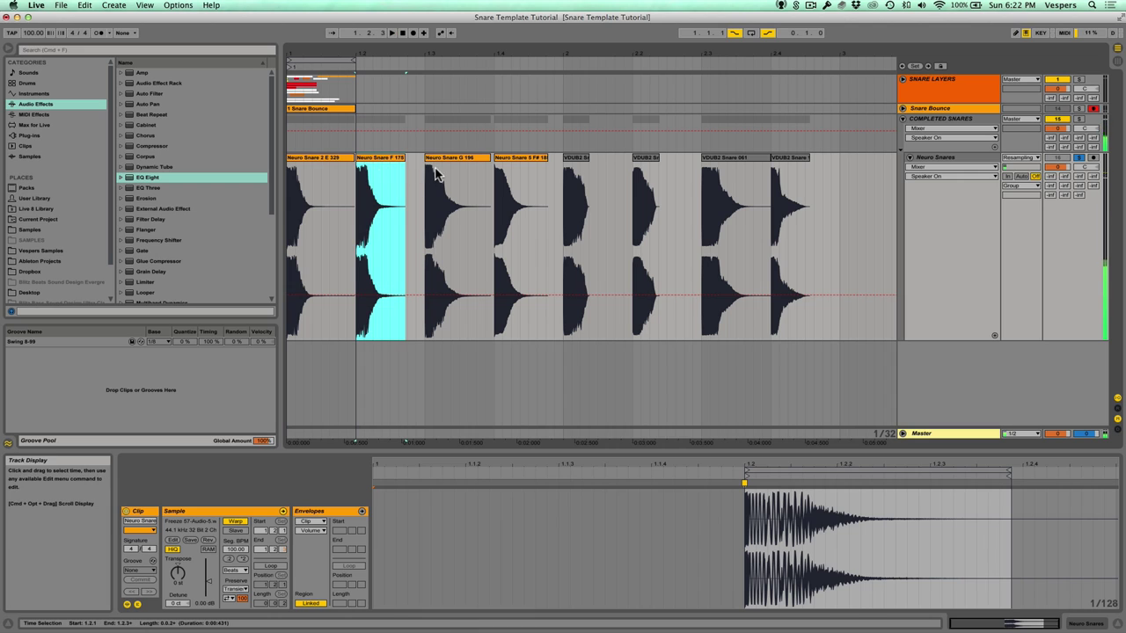
click(451, 161)
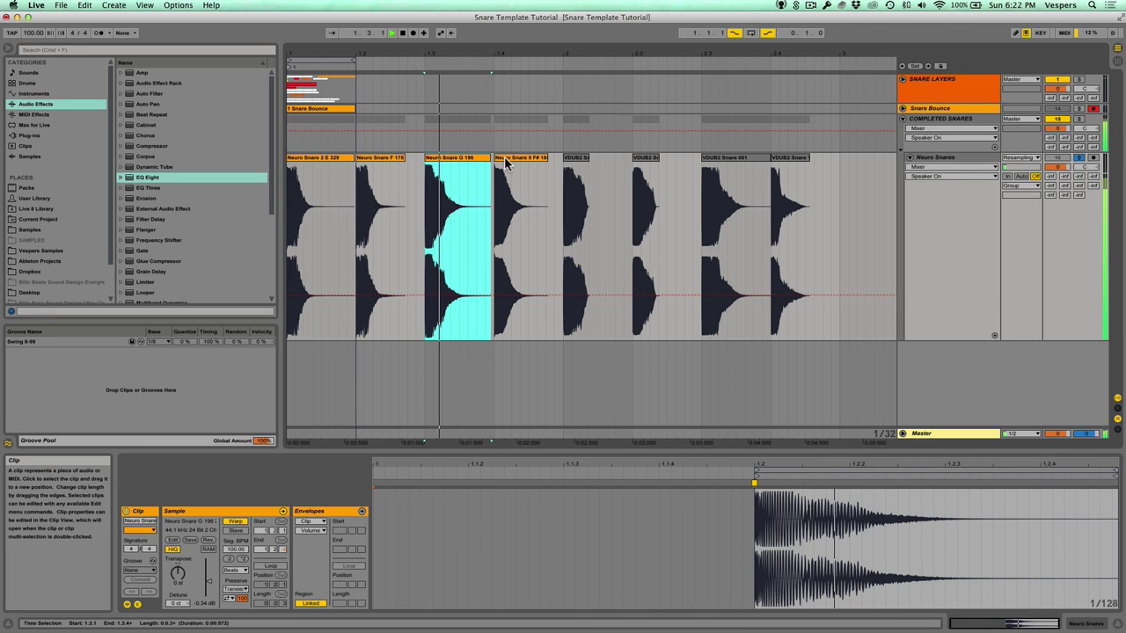
click(513, 162)
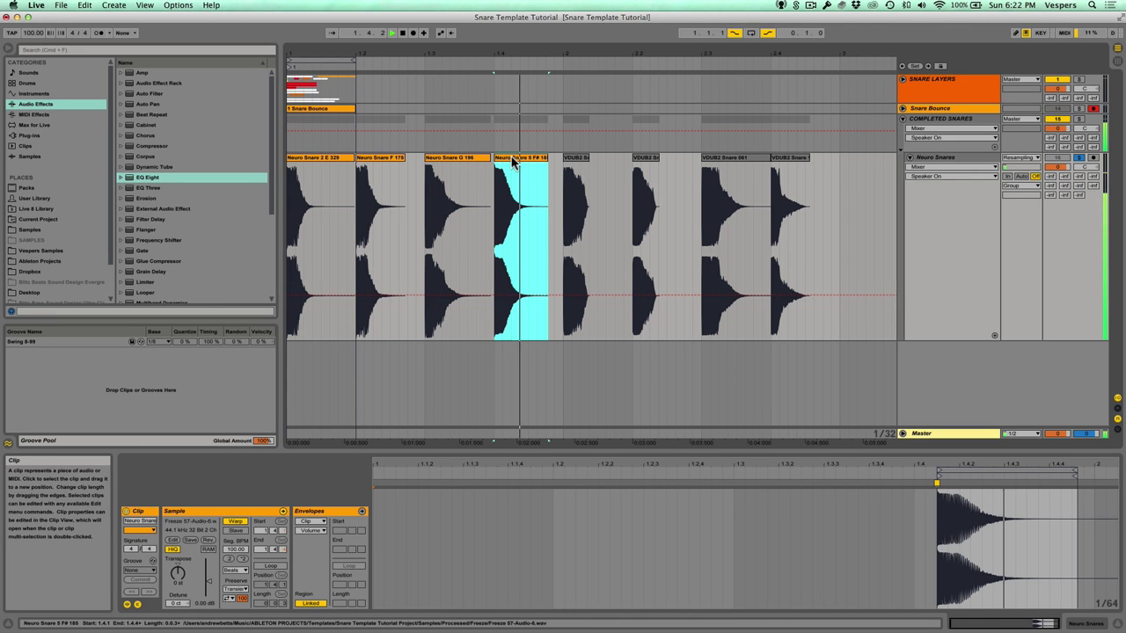
click(571, 160)
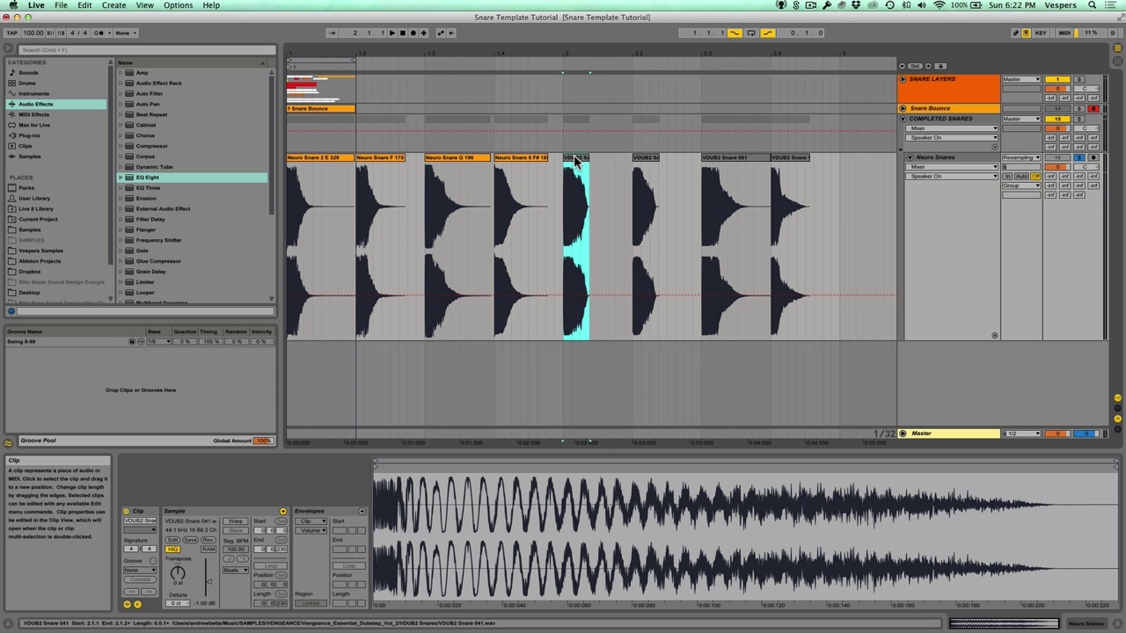
key(space)
click(643, 160)
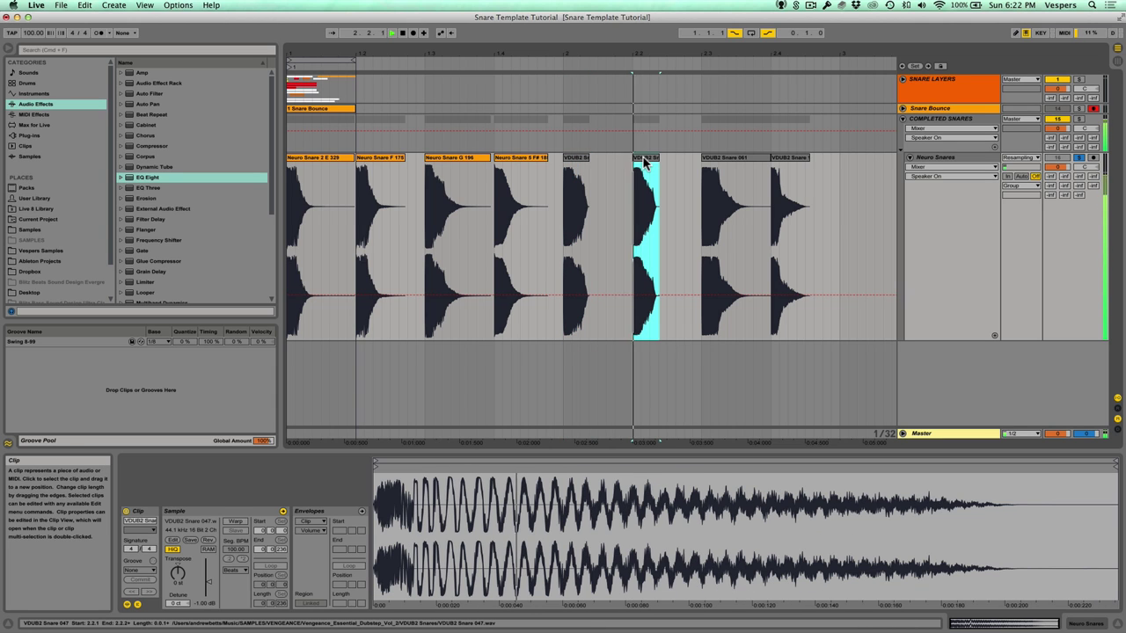
click(711, 160)
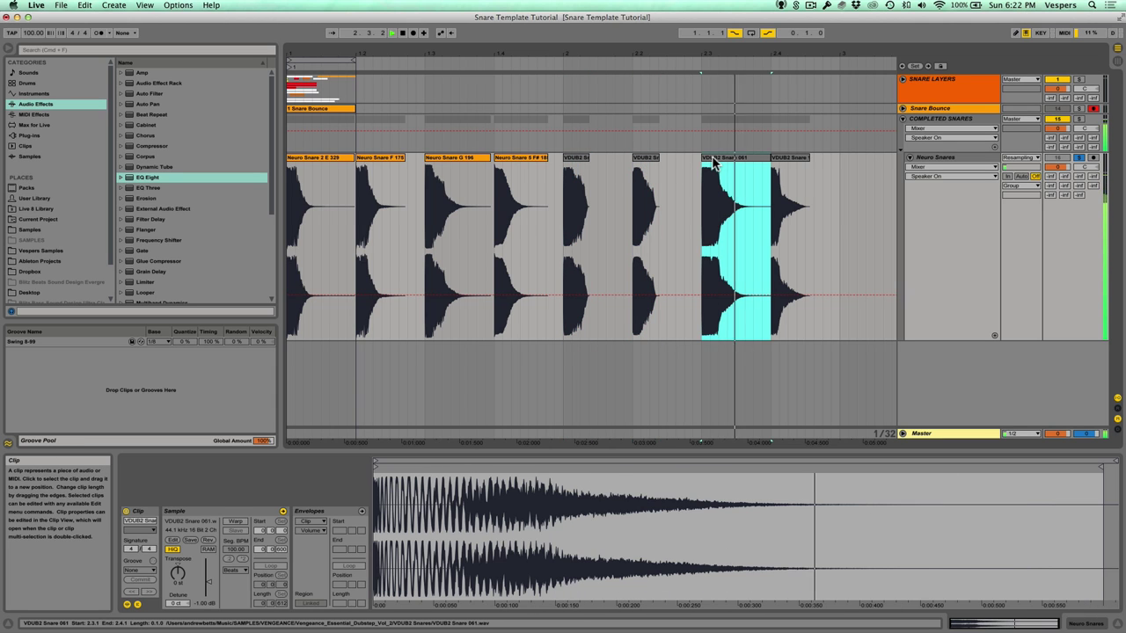
click(780, 160)
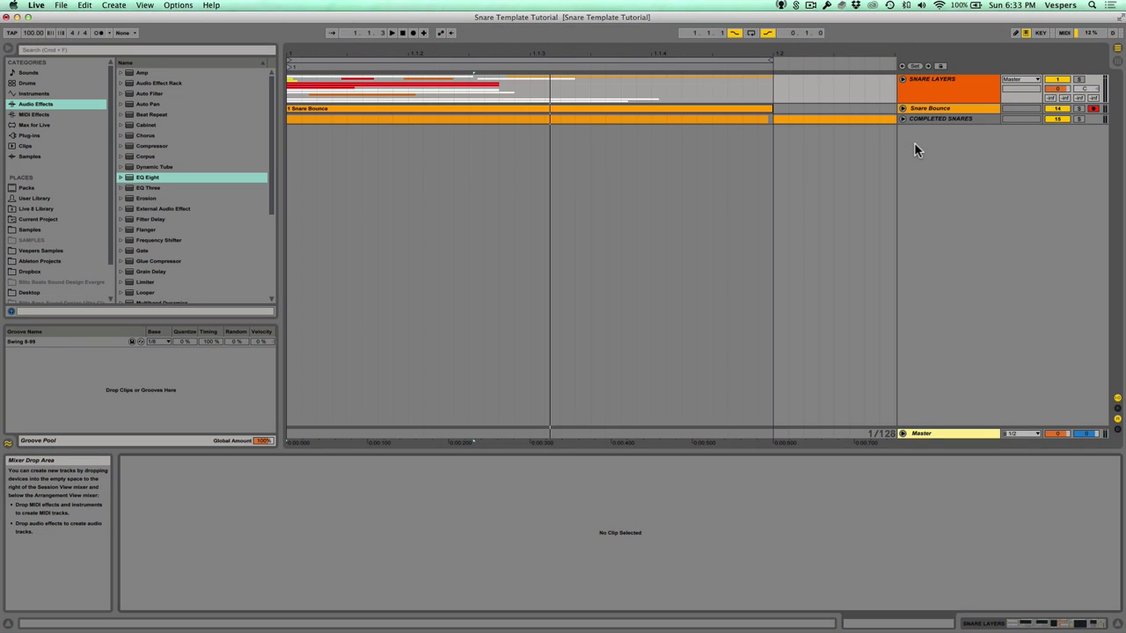
Unfold the SNARE LAYERS group and select its Reference Drum track
click(906, 86)
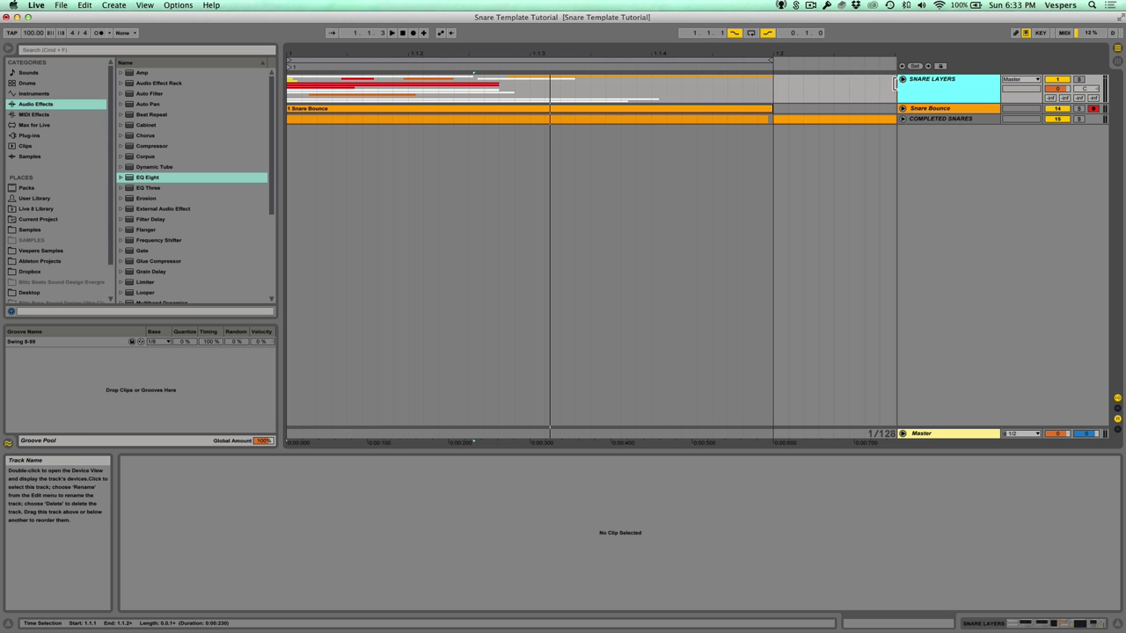
click(903, 79)
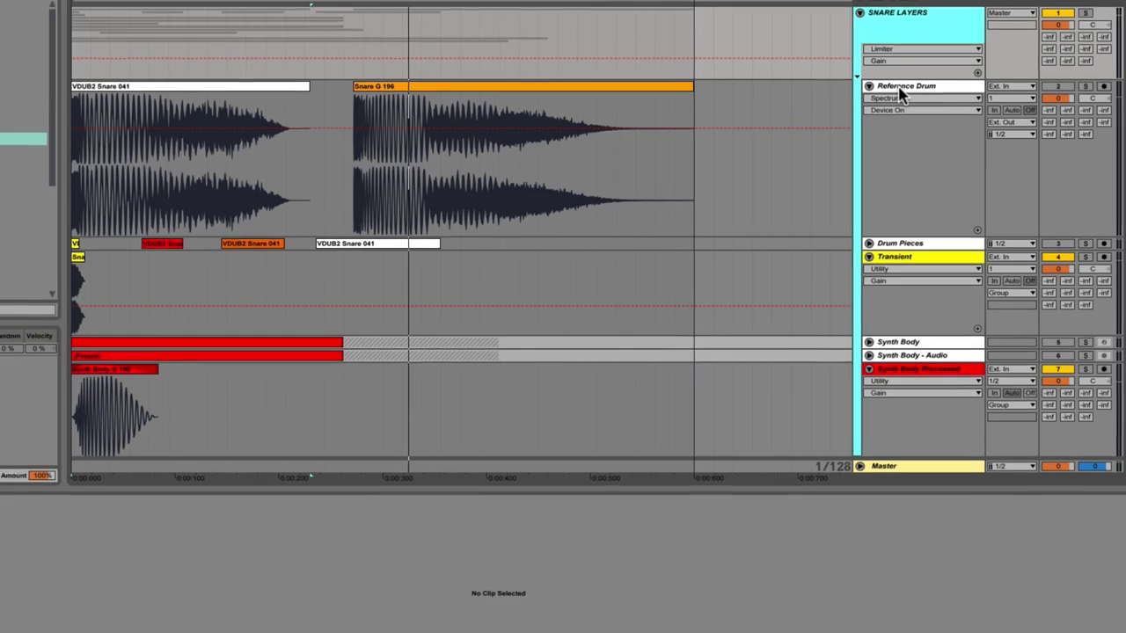
click(900, 89)
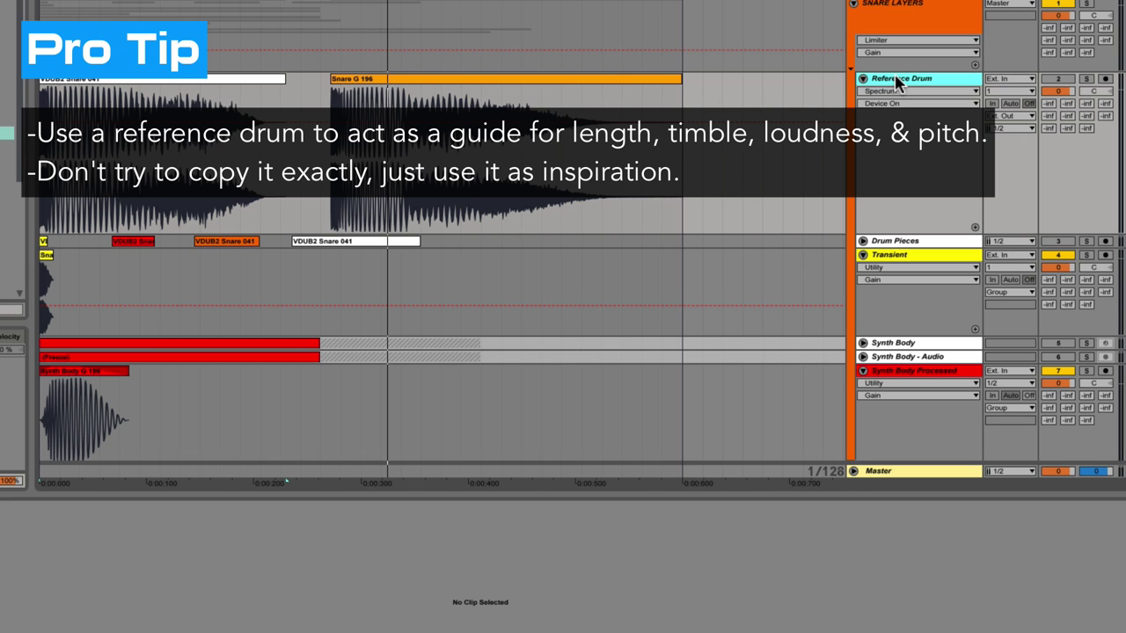
Solo the Reference Drum track and audition its VDUB2 Snare 041 and Snare G 196 clips
click(1087, 78)
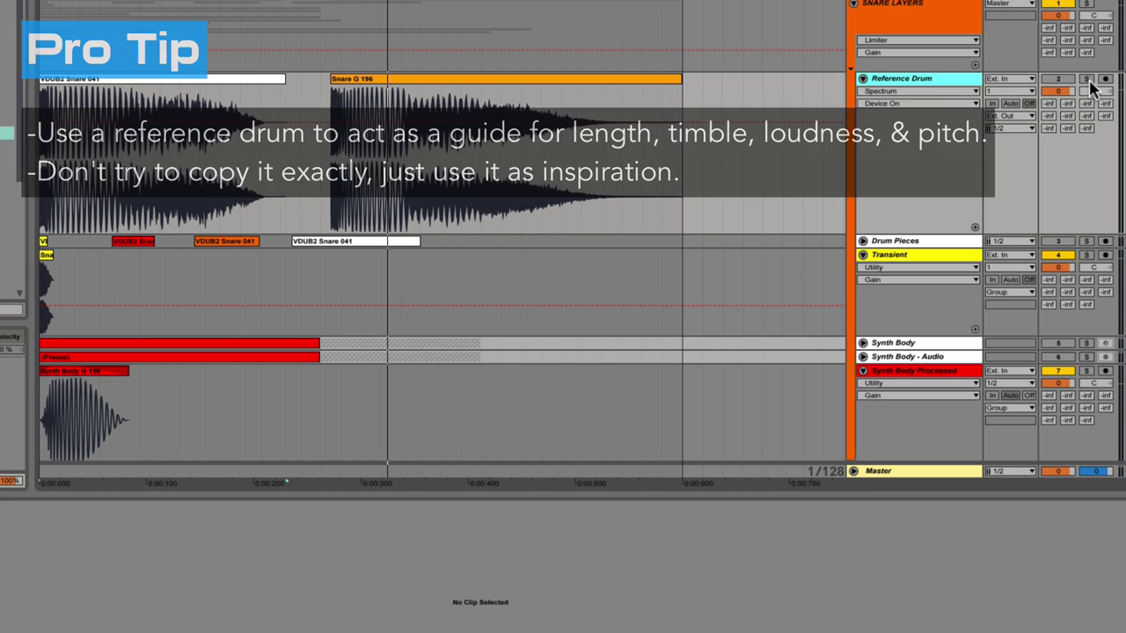
click(223, 78)
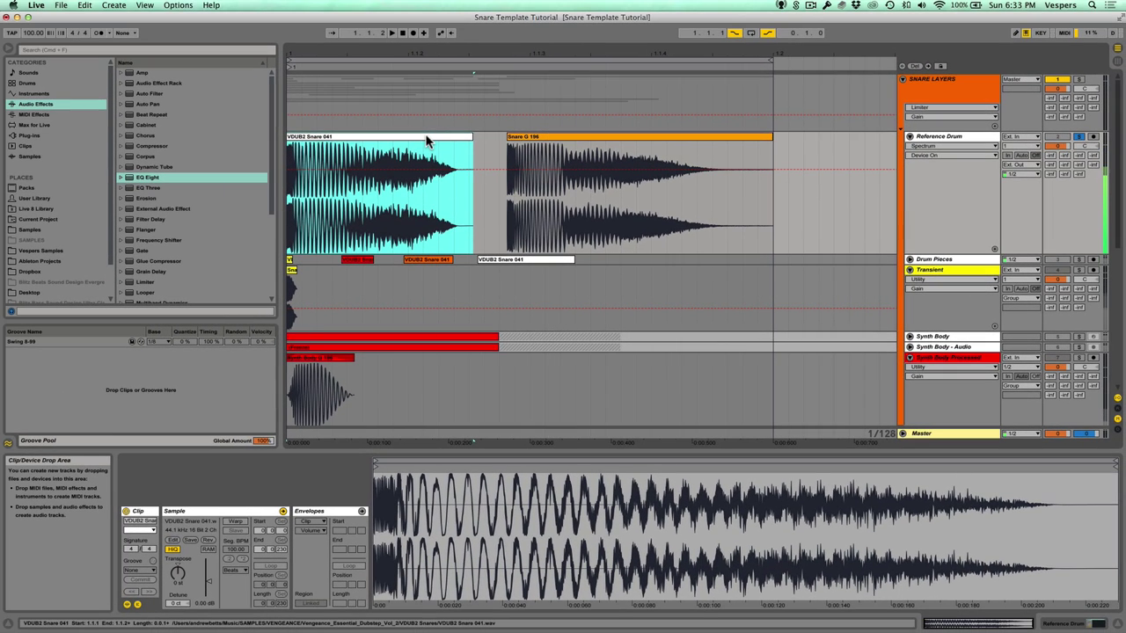
click(536, 141)
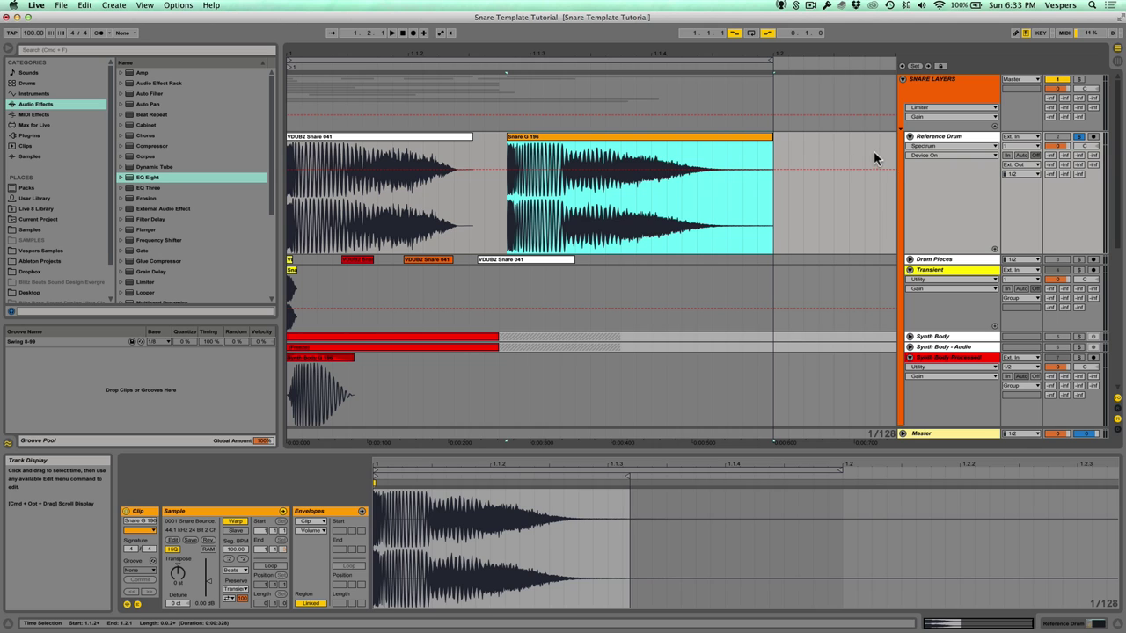
Look at the device chain on the SNARE LAYERS group and return to the clip view
click(956, 139)
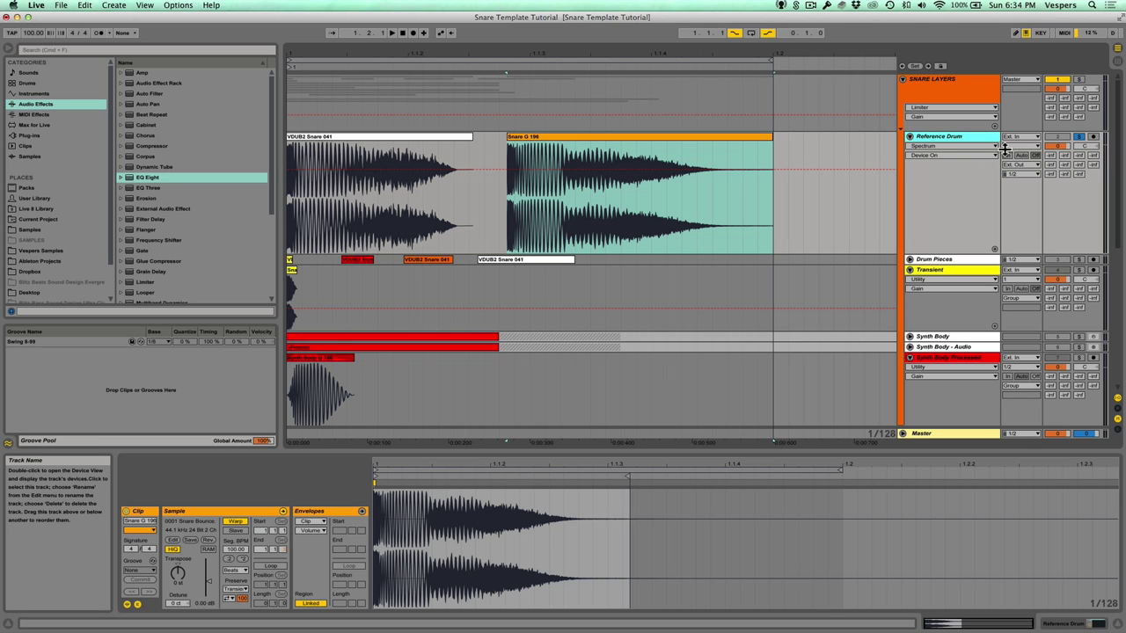
double_click(969, 92)
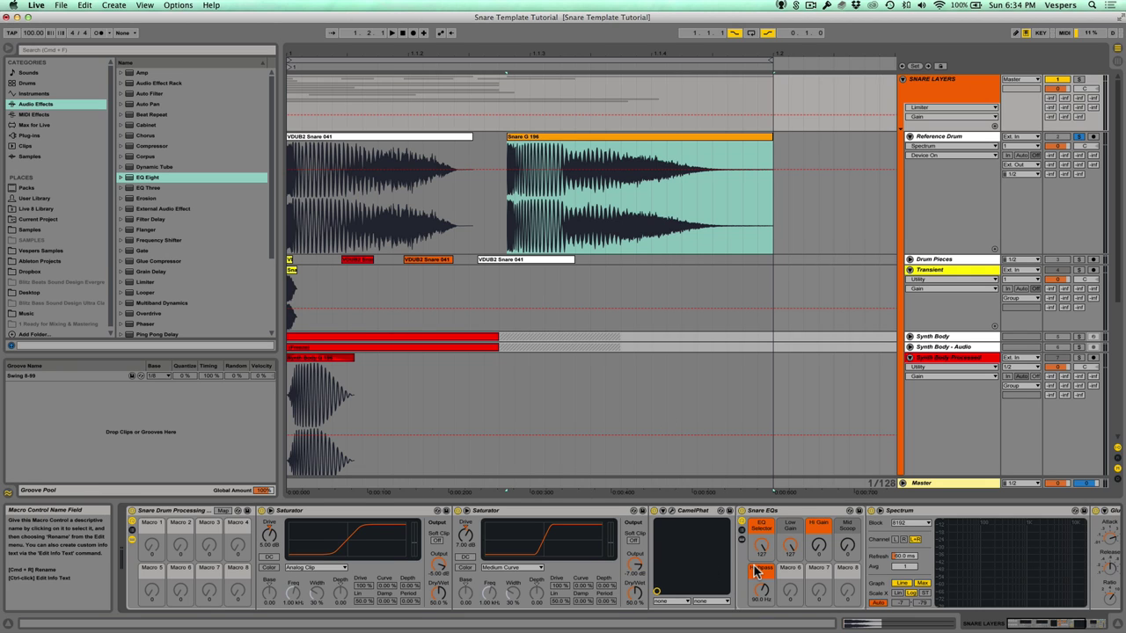
key(shift+Tab)
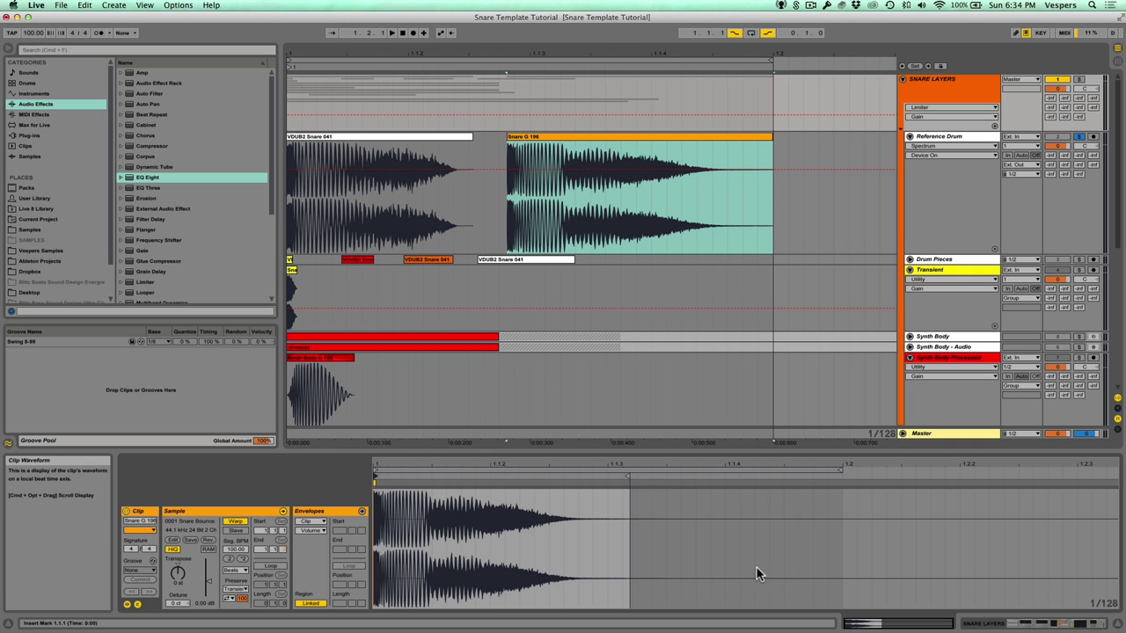
Select the VDUB2 Snare 041 reference clip, route the Reference Drum track's output to Ext. Out, and reselect that track after checking Transient
click(405, 139)
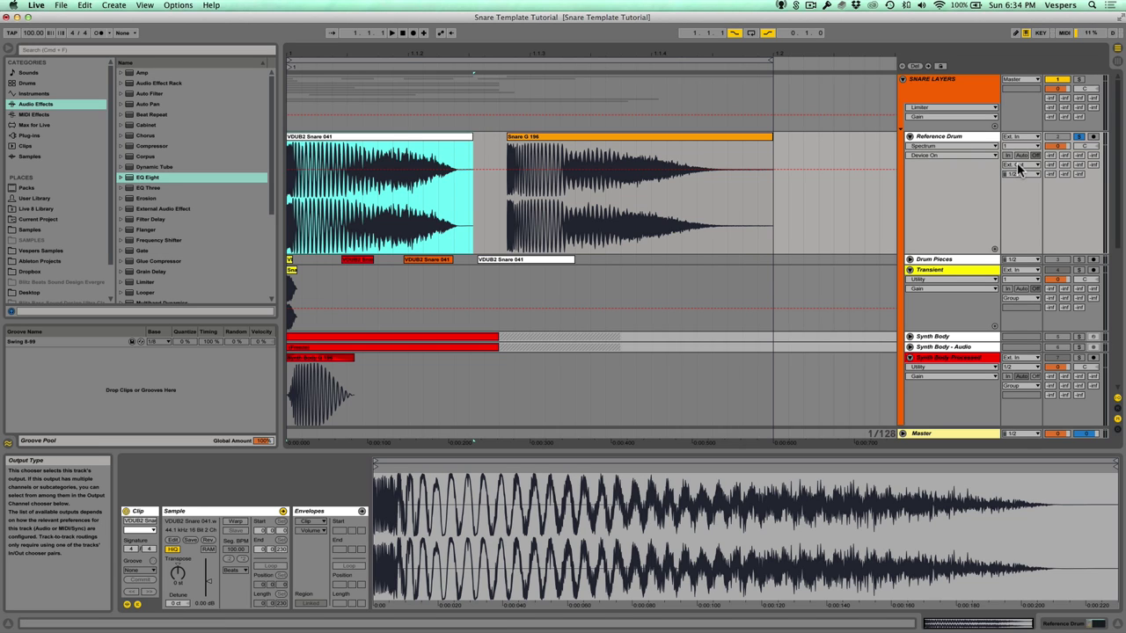
click(1017, 167)
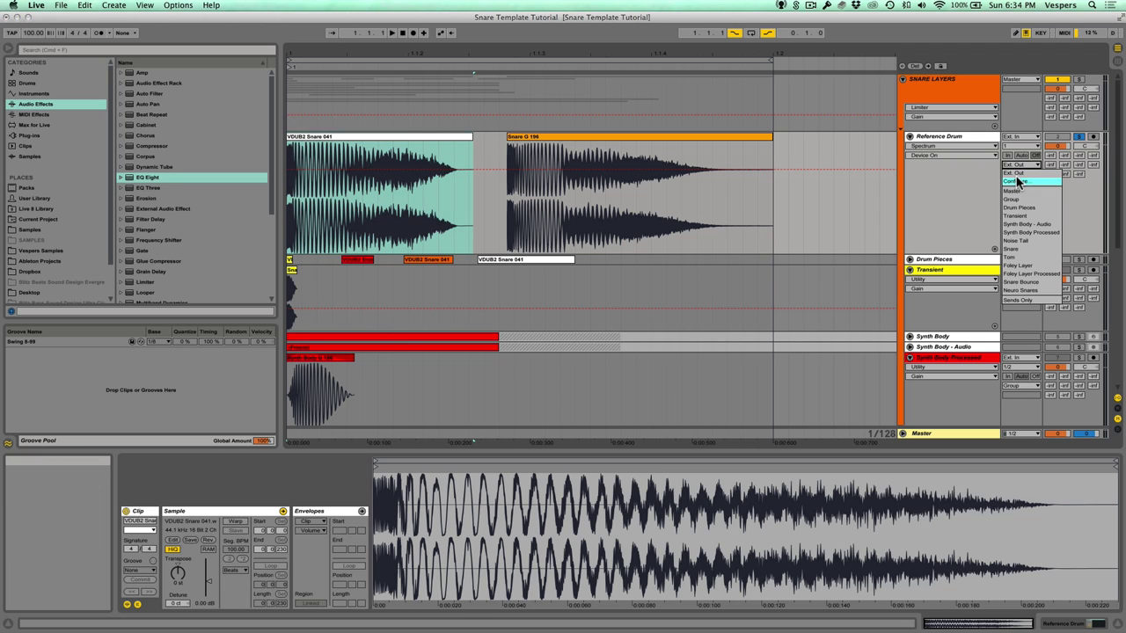
click(1016, 174)
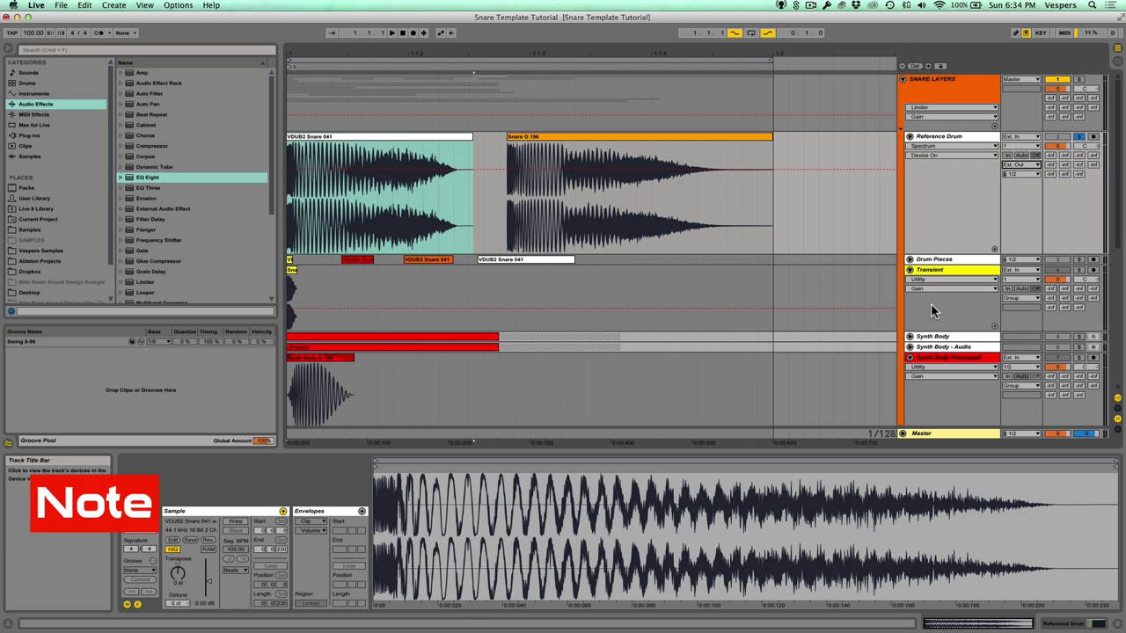
click(943, 272)
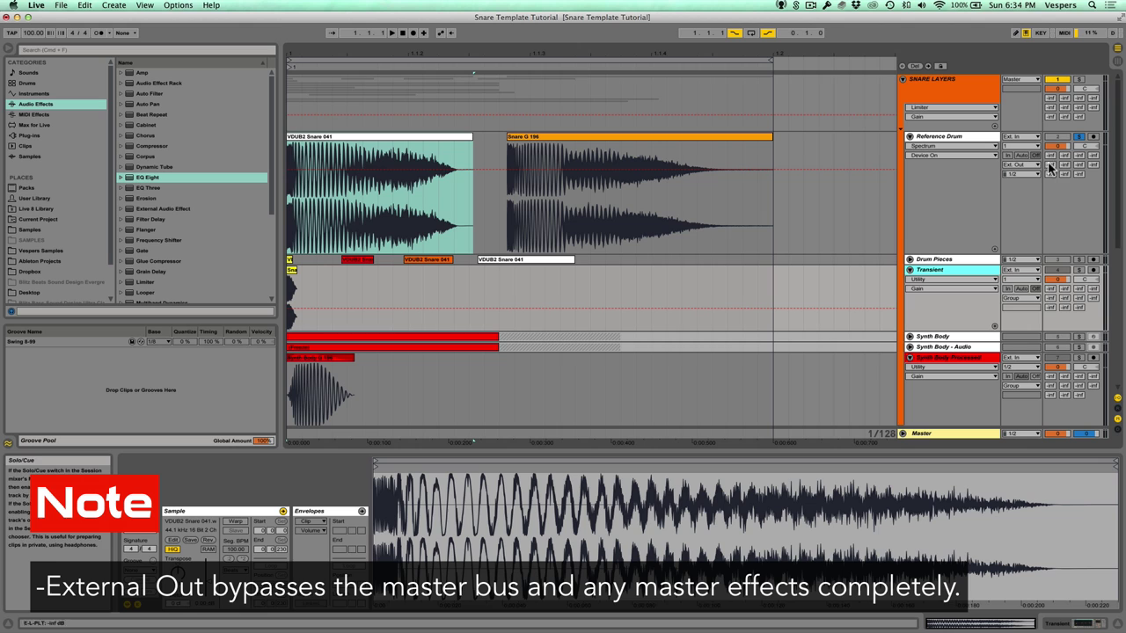
click(960, 139)
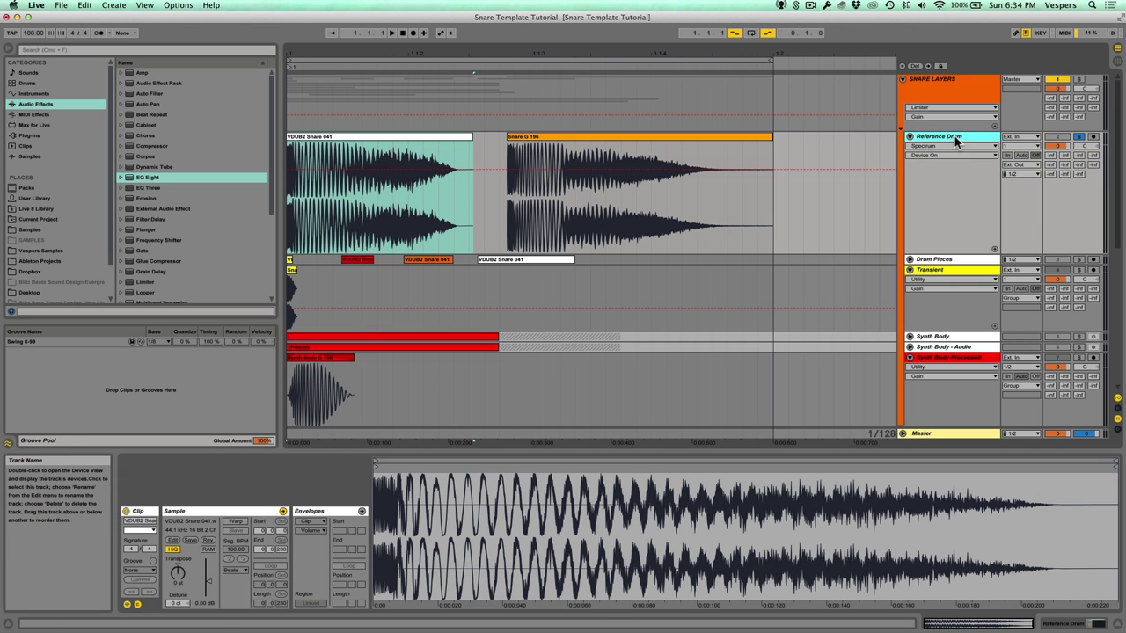
Play VDUB2 Snare 041 with the Reference Drum's Spectrum display enlarged, examine the fundamental peak, and shrink the display again
click(390, 138)
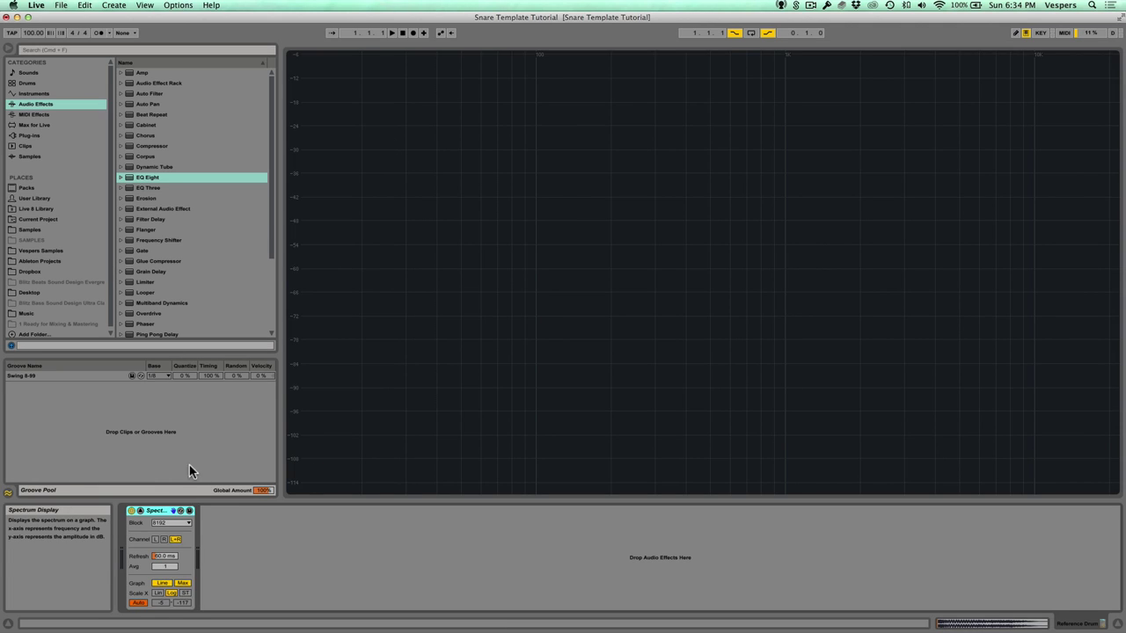
click(139, 511)
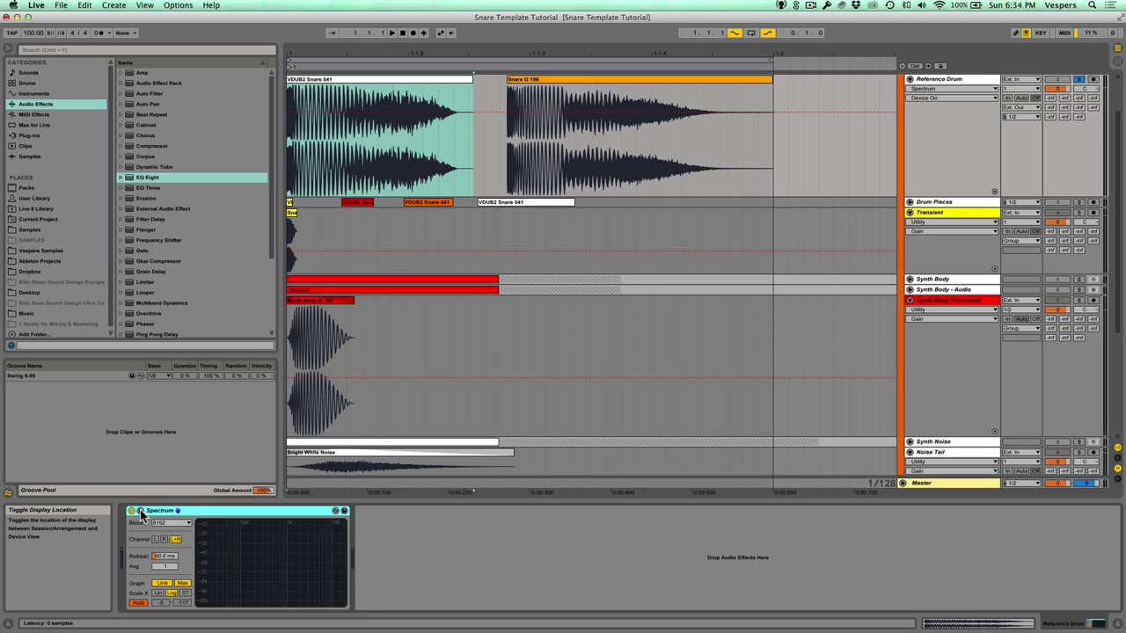
click(140, 511)
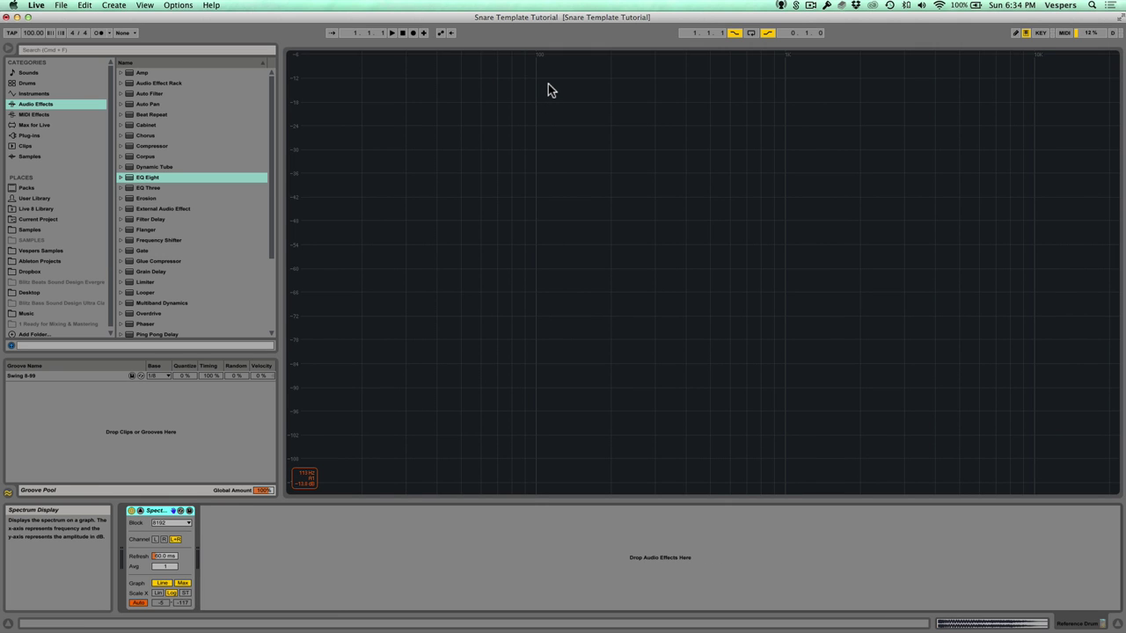
key(space)
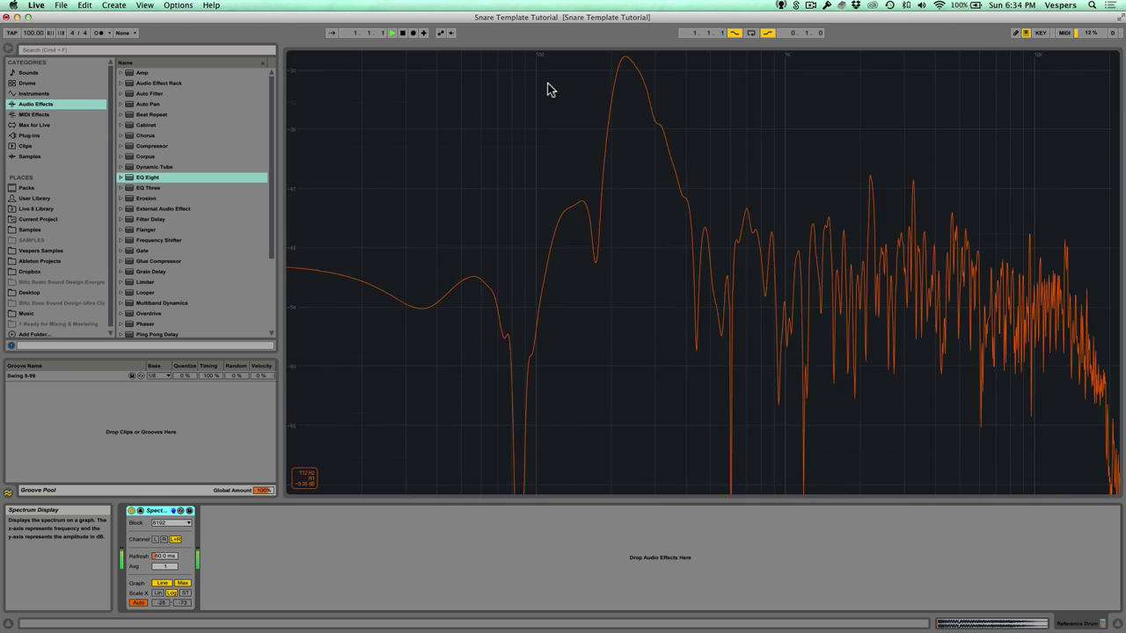
drag(610, 67, 609, 60)
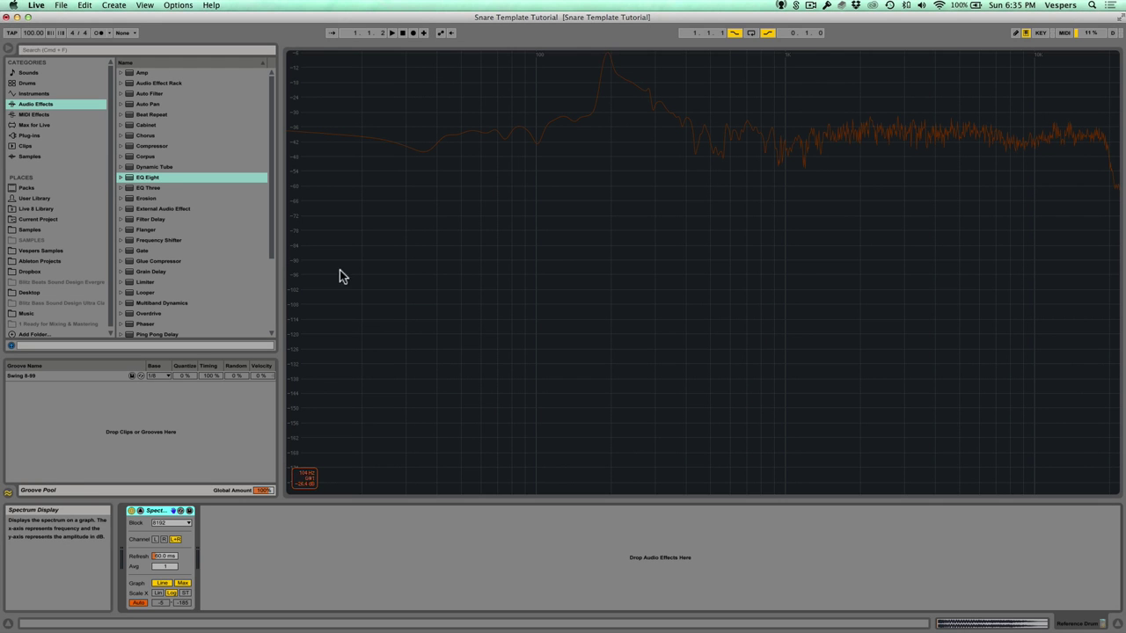
click(140, 511)
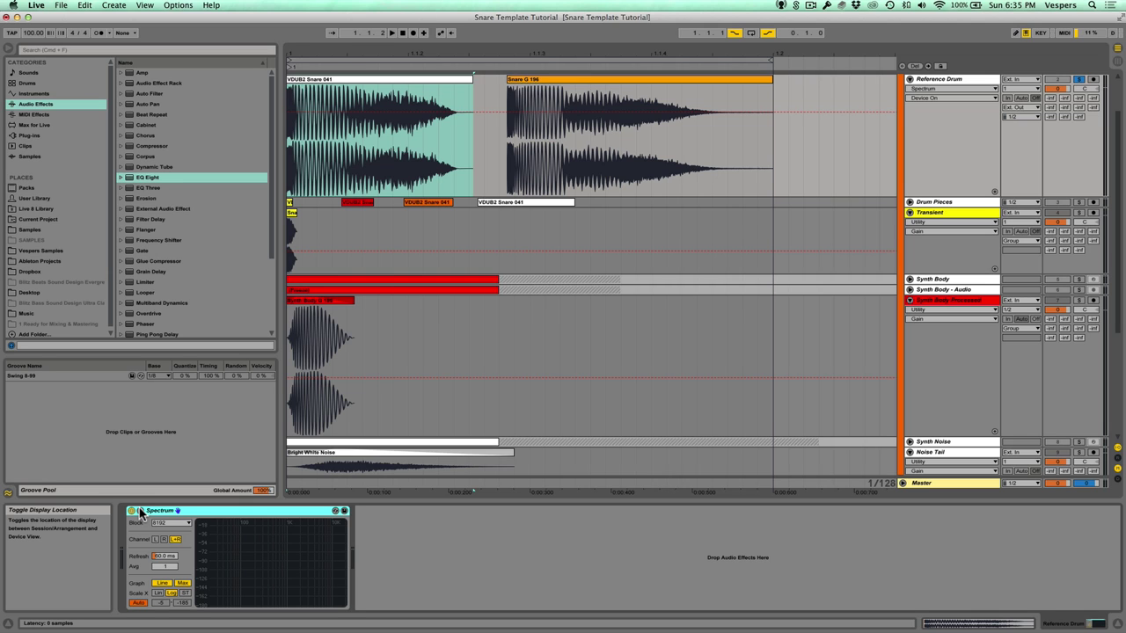
Switch to the companion guide PDF in Preview and look up the frequencies of notes G3 and F3 in the Frequencies of Notes table
key(super+Tab)
key(super+Tab)
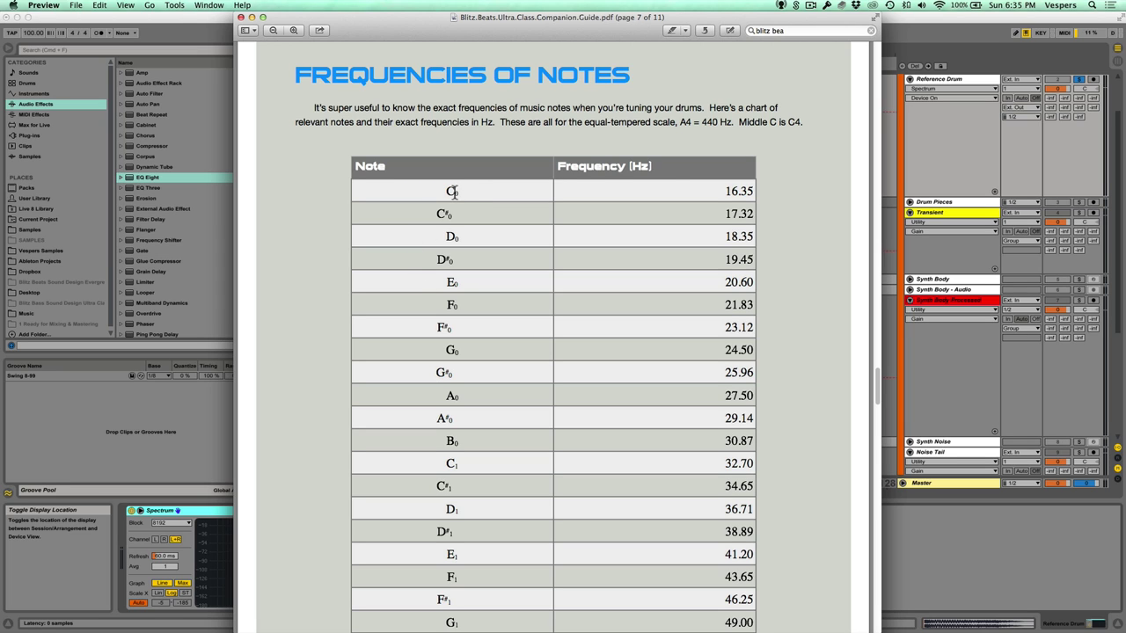
scroll(319, 475, down, 10)
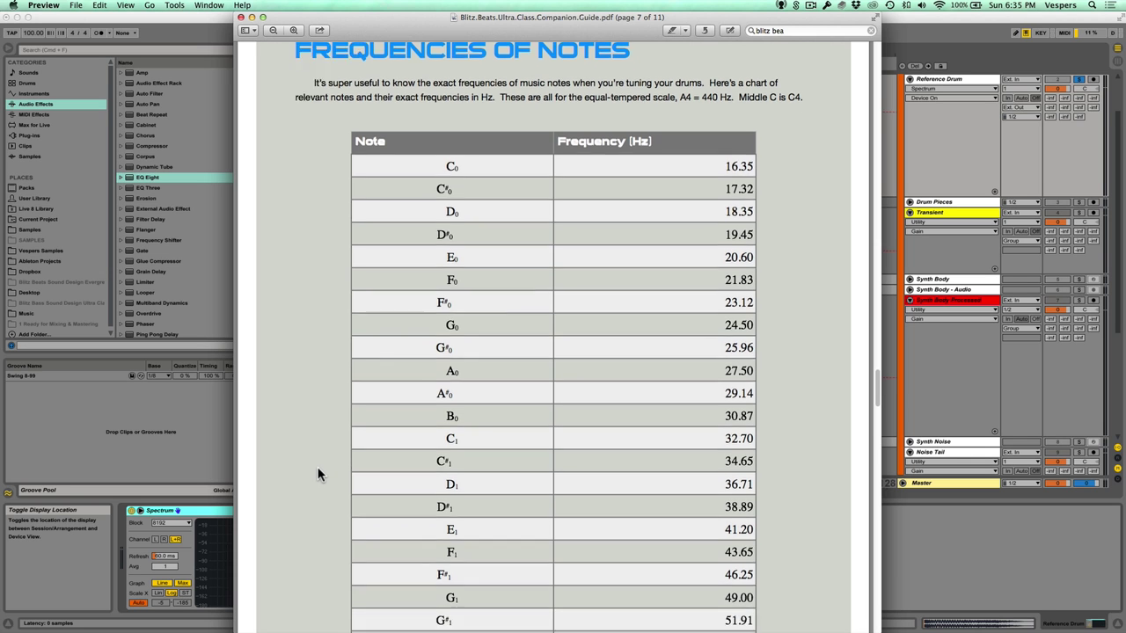
scroll(318, 475, down, 3)
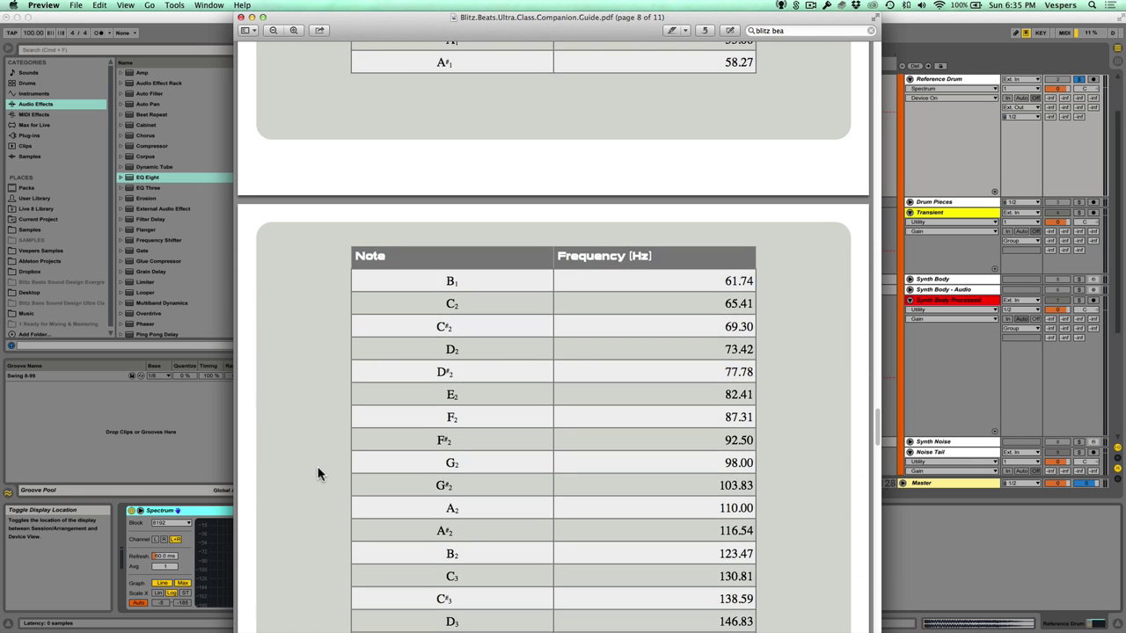
scroll(319, 475, down, 6)
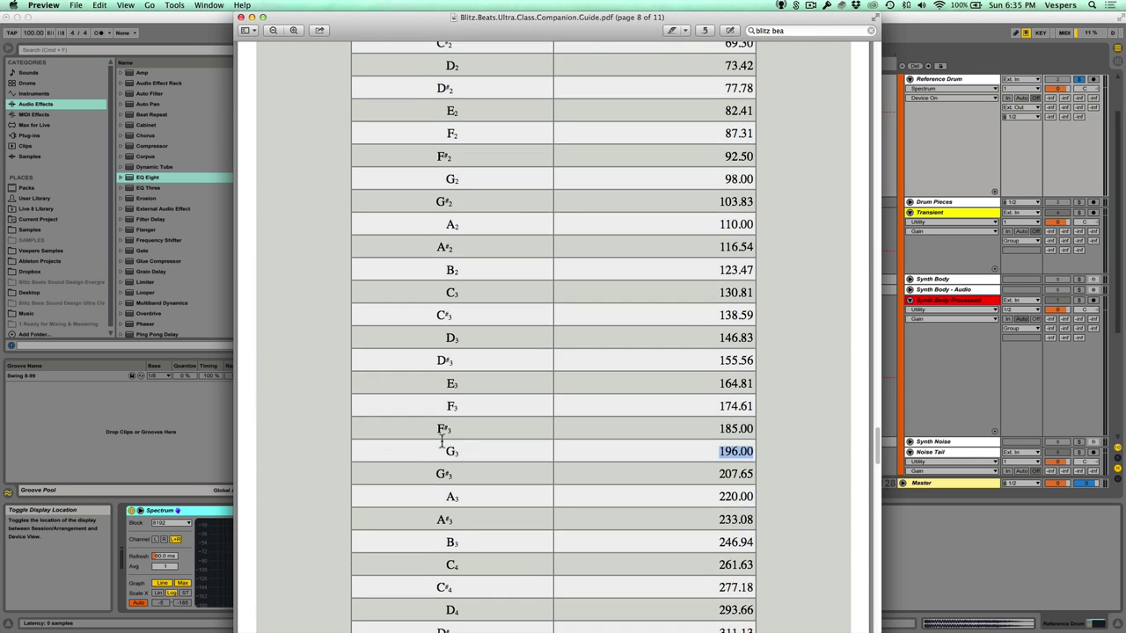
double_click(451, 450)
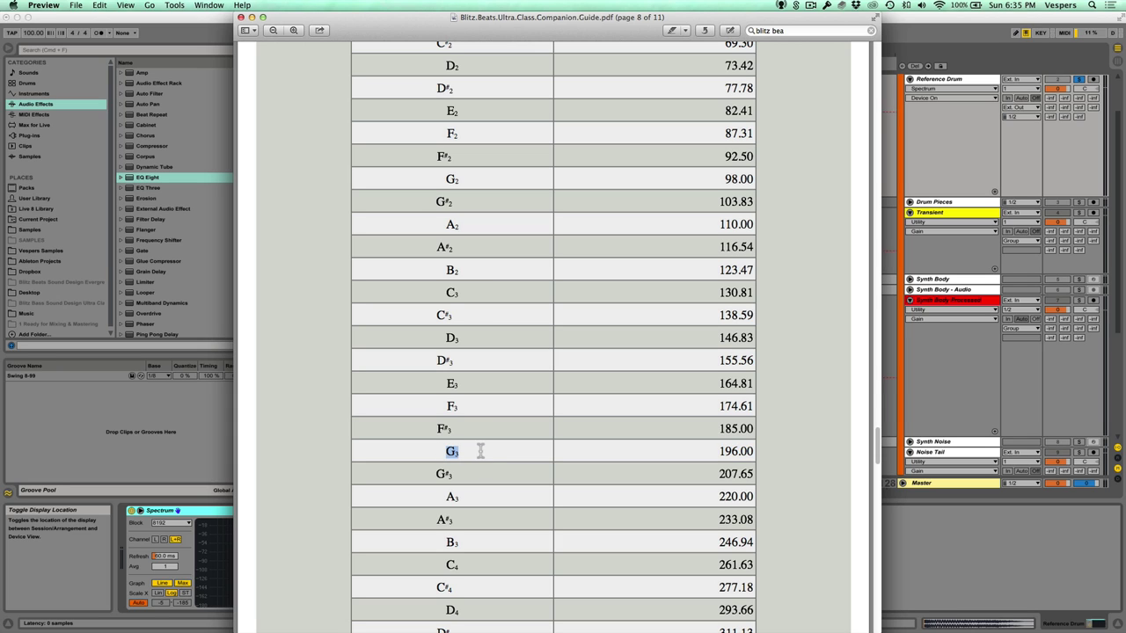
drag(710, 452, 758, 450)
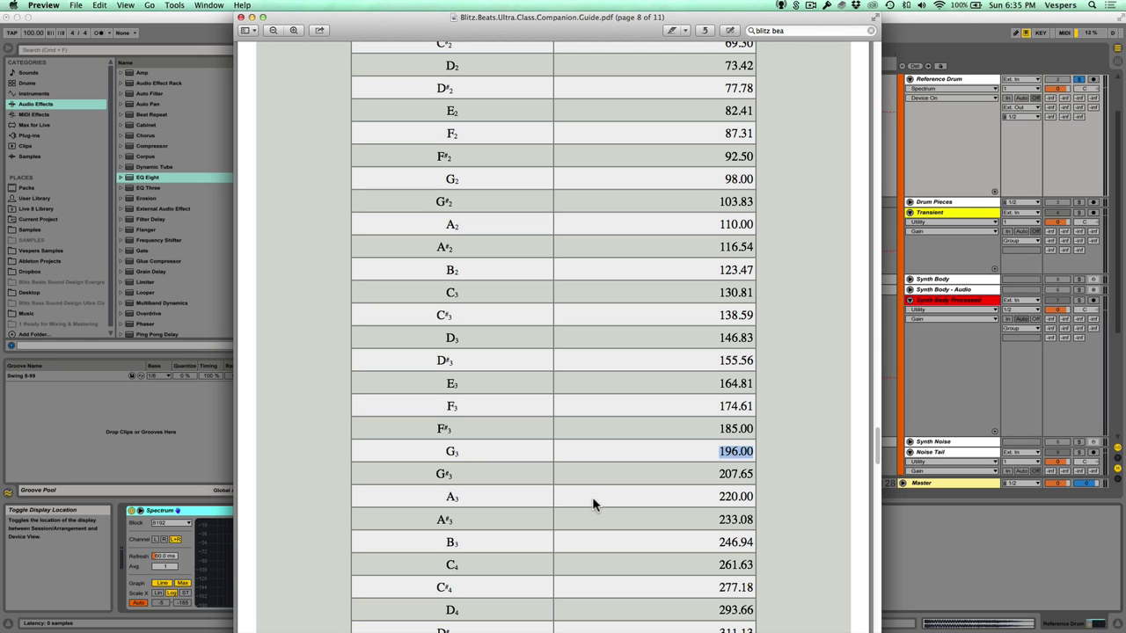
drag(446, 408, 467, 406)
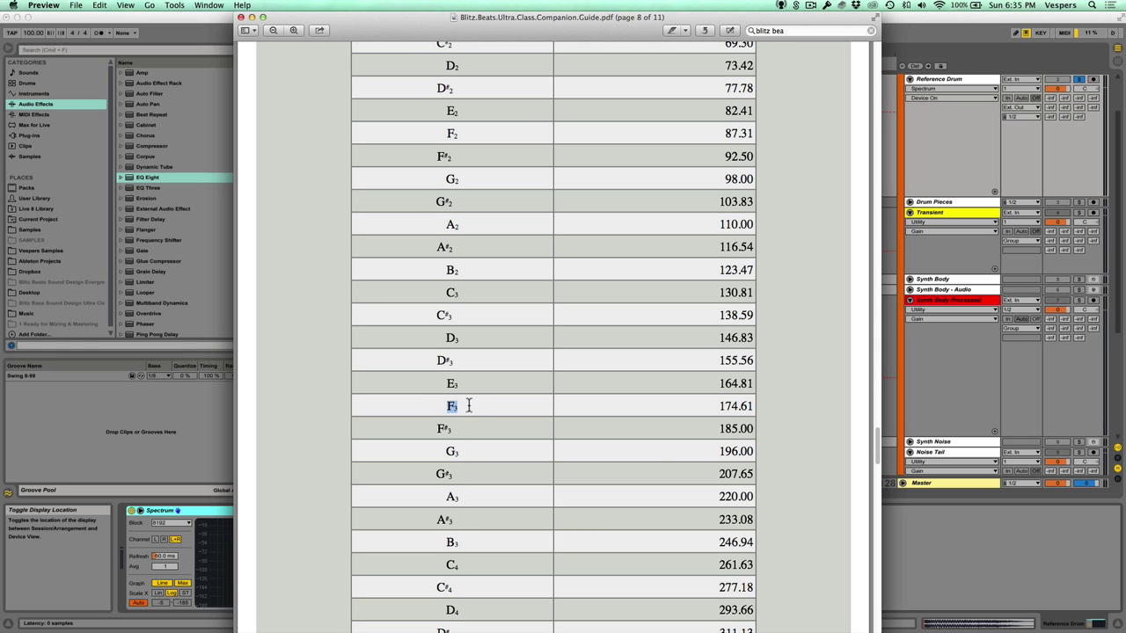
drag(715, 406, 752, 399)
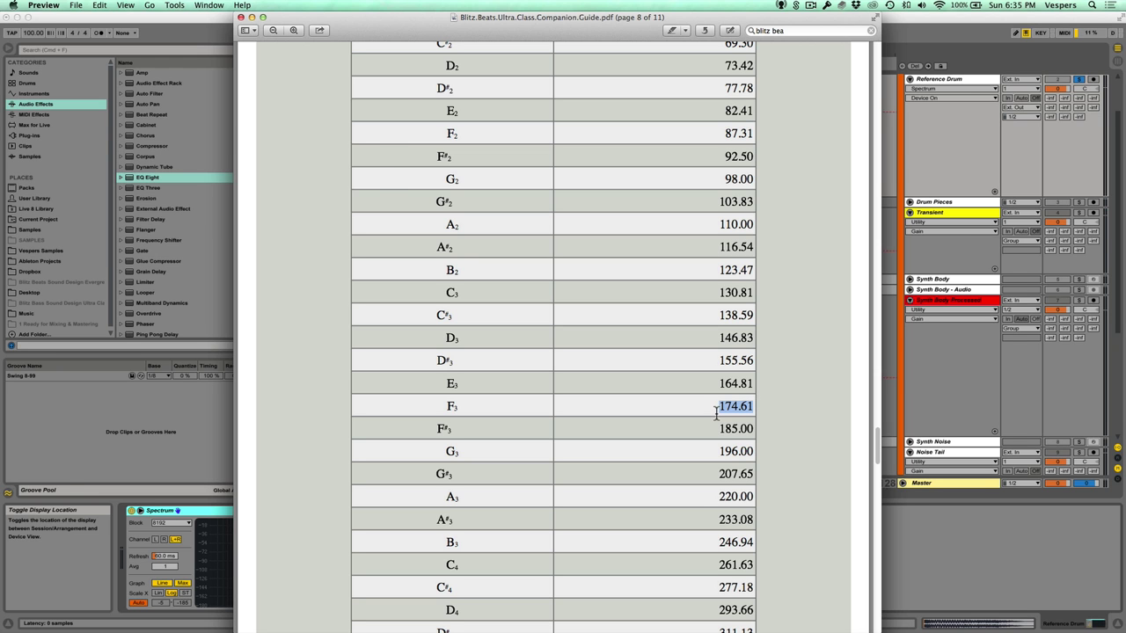
Switch back to Live, unsolo the Reference Drum track, and unfold the Drum Pieces track
key(super+Tab)
click(412, 166)
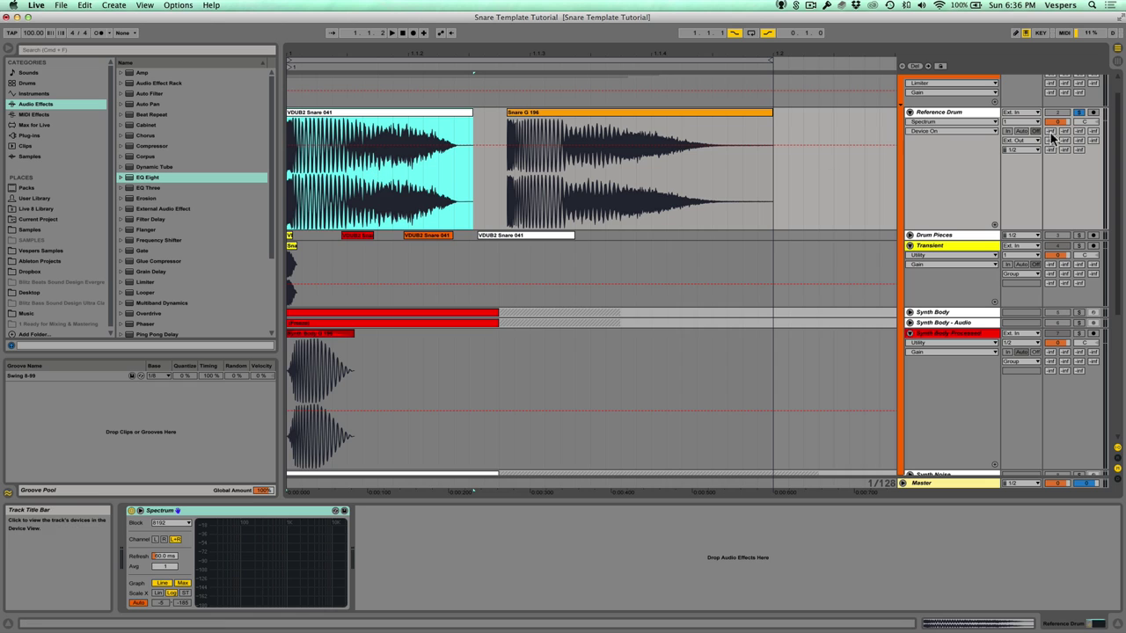
click(955, 201)
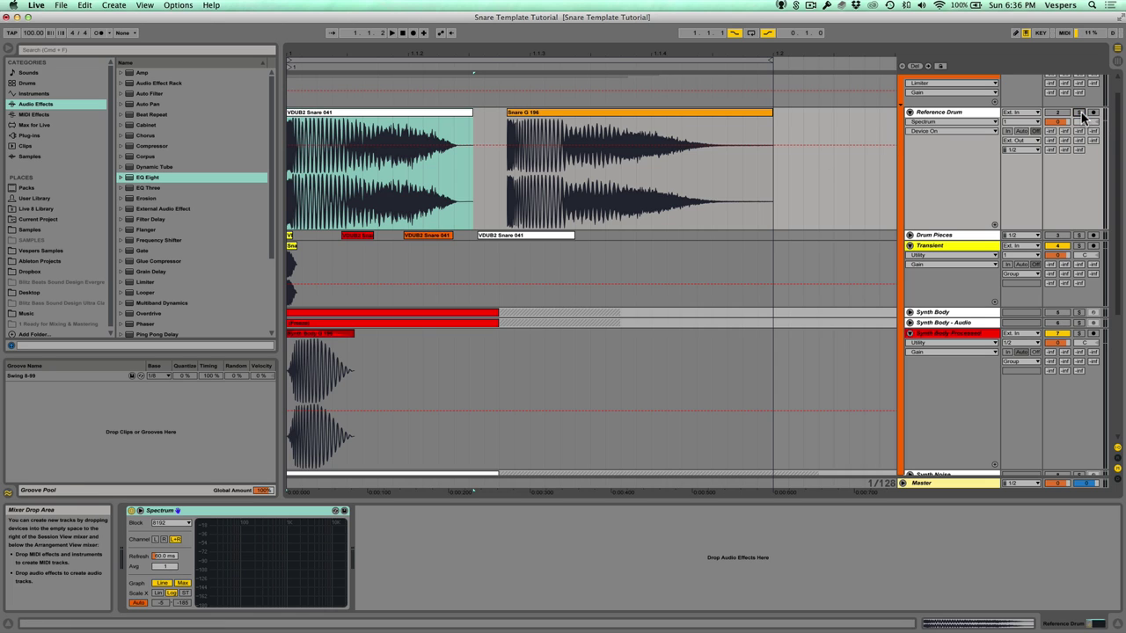
click(911, 235)
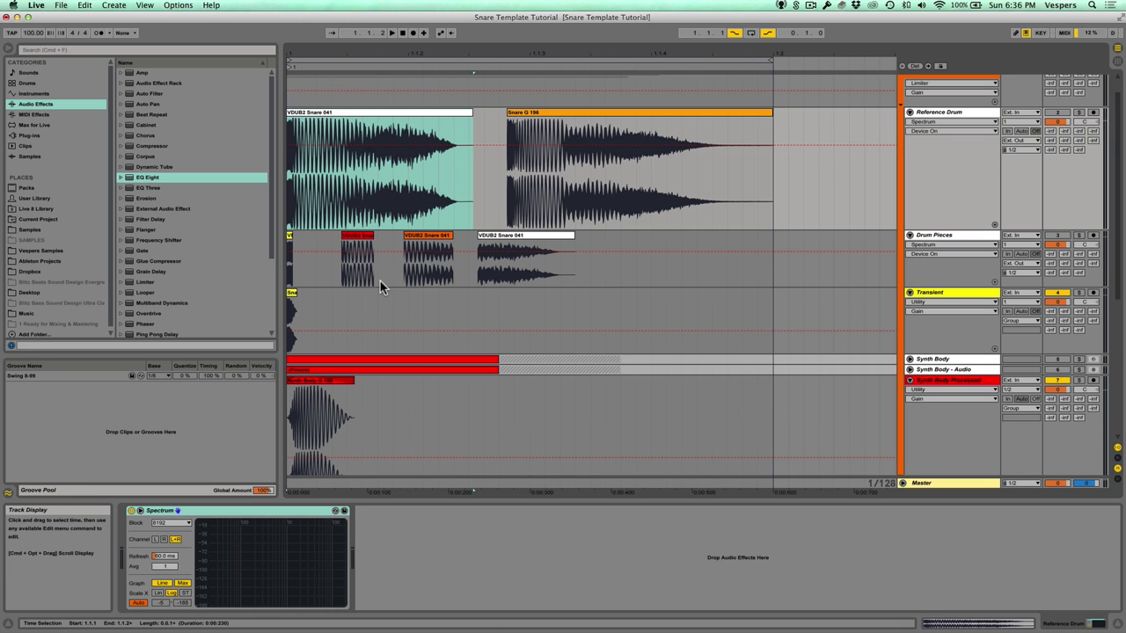
Enlarge the Reference Drum track and highlight the transient, body and tail sections of the VDUB2 Snare 041 waveform in turn
drag(295, 55, 295, 104)
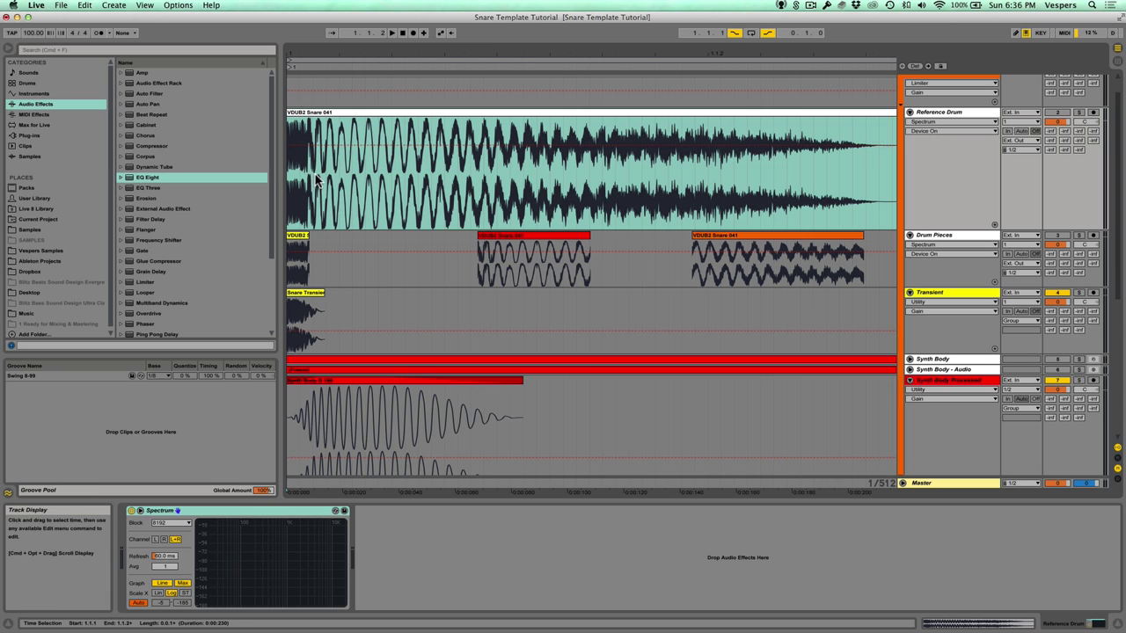
drag(313, 180, 272, 180)
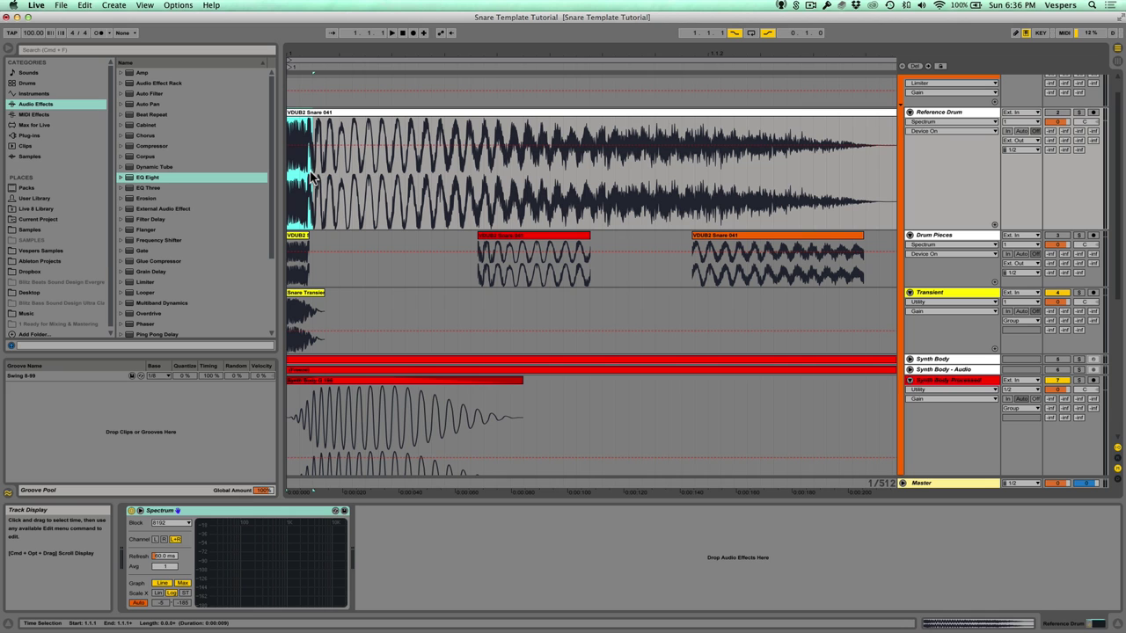
drag(924, 232, 925, 306)
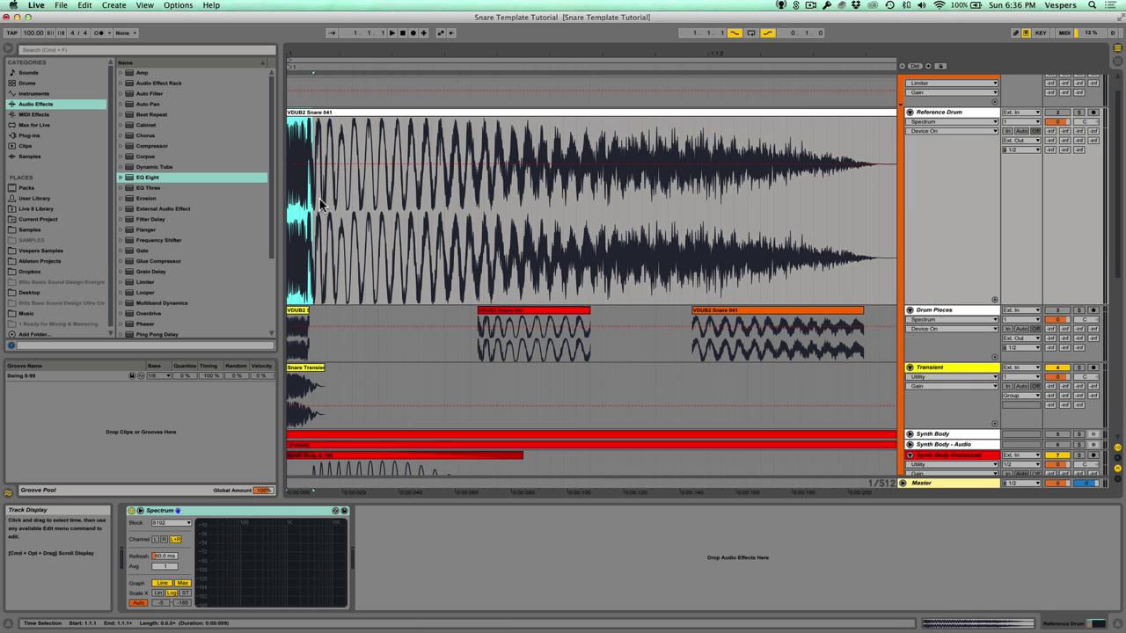
drag(319, 201, 426, 200)
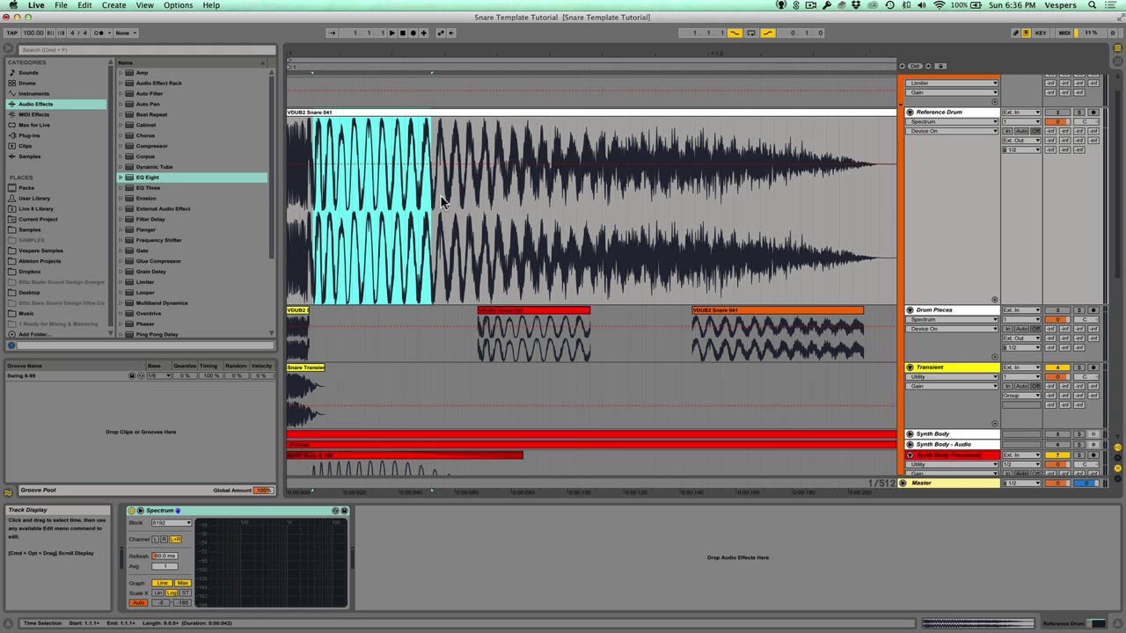
drag(445, 197, 561, 195)
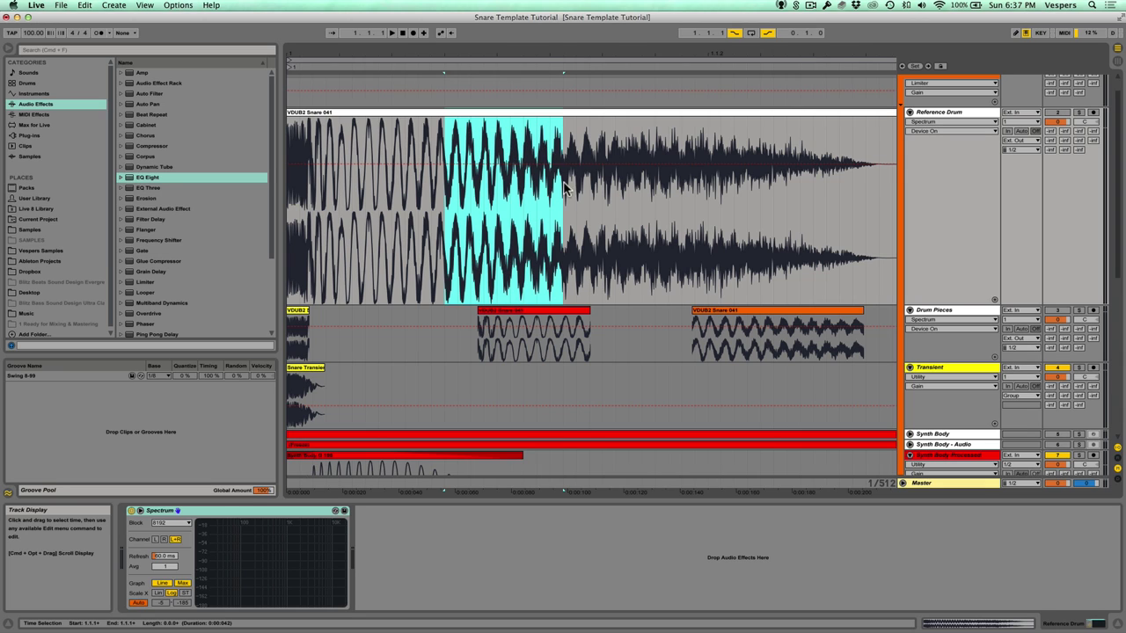
drag(565, 201, 886, 202)
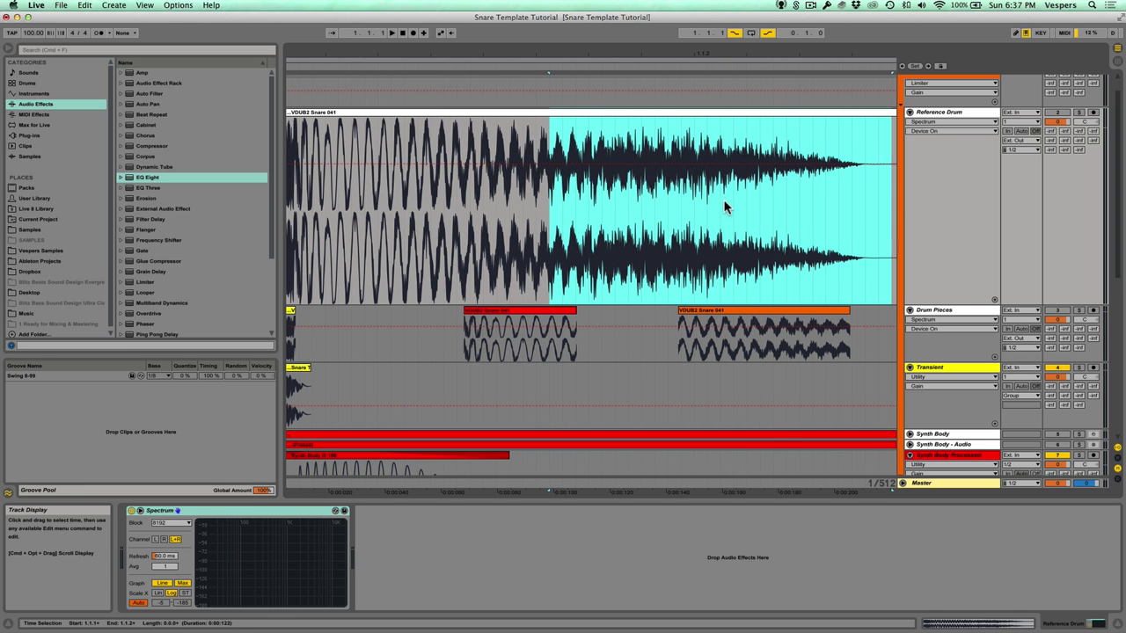
Select each of the four VDUB2 Snare 041 slices on the Drum Pieces track one after another
drag(507, 55, 507, 32)
click(292, 314)
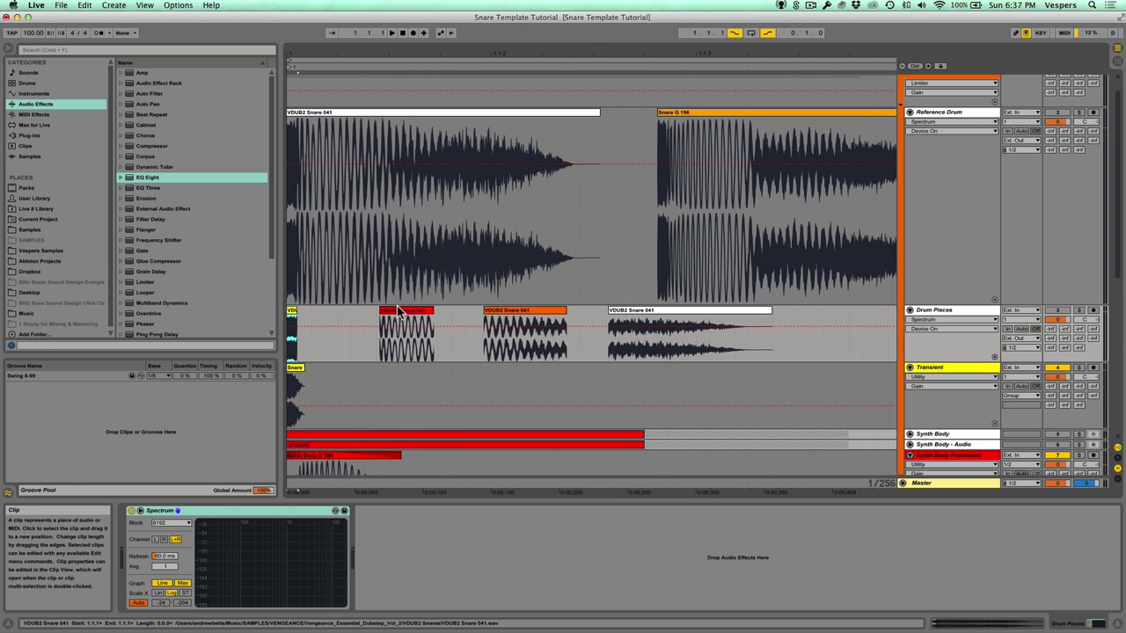
click(401, 311)
click(514, 313)
click(628, 315)
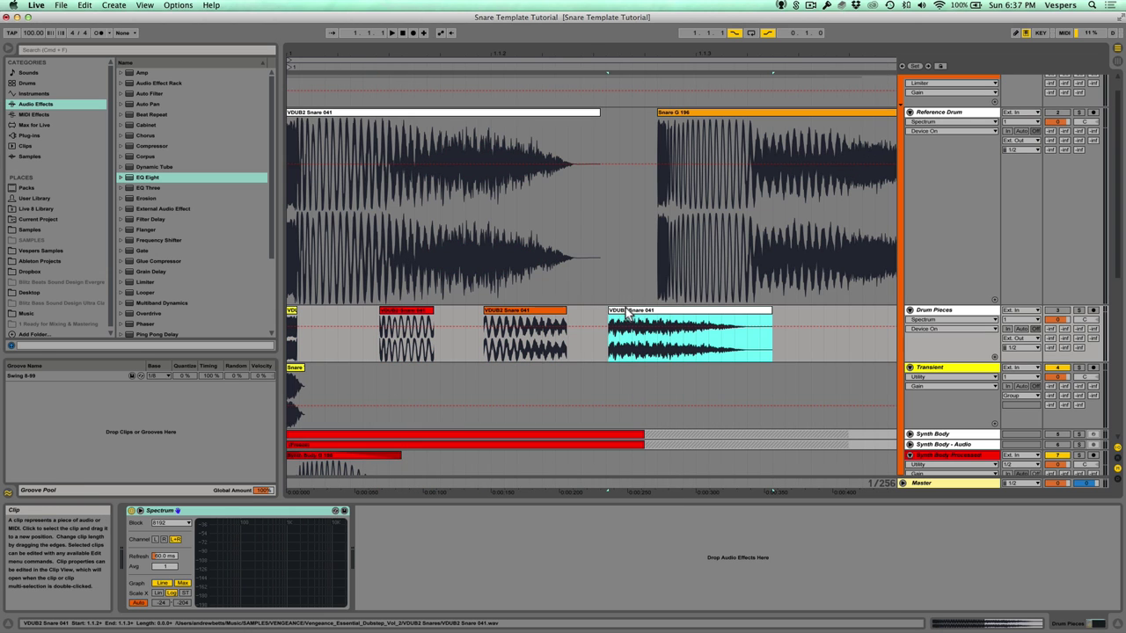
Solo the Drum Pieces track, audition its four VDUB2 Snare 041 slices individually, and remove the solo
click(1080, 314)
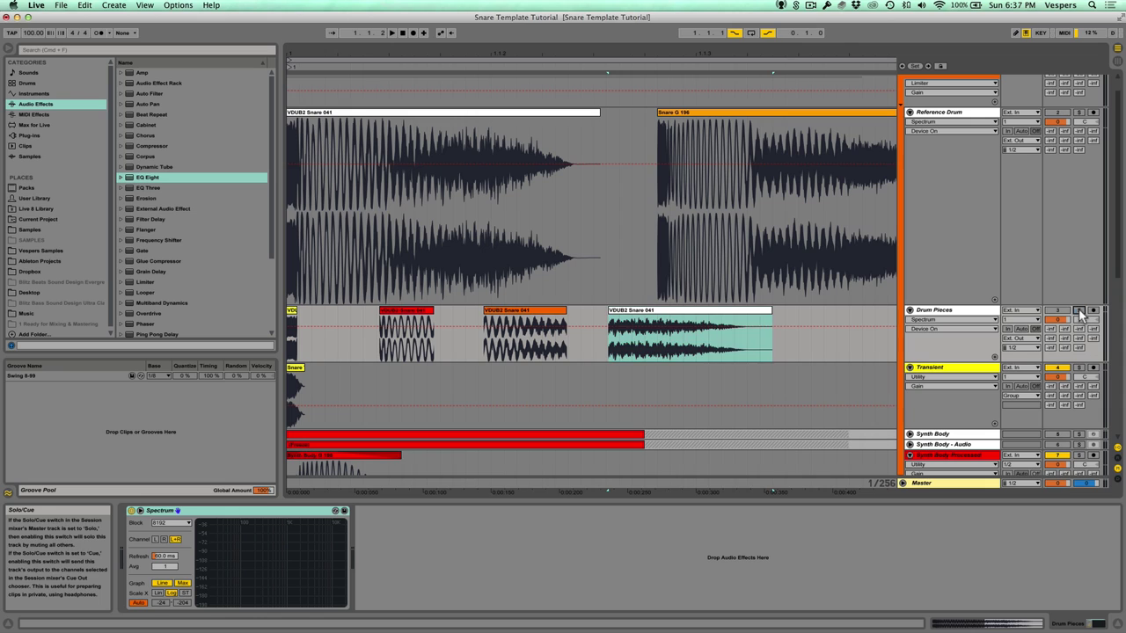
click(292, 314)
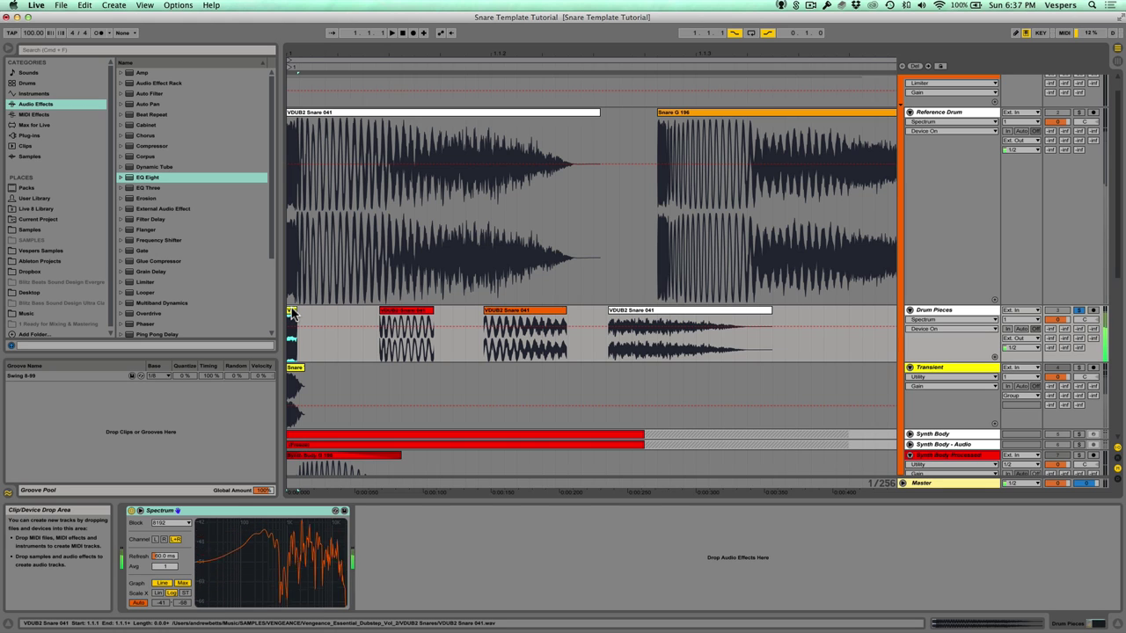
click(407, 313)
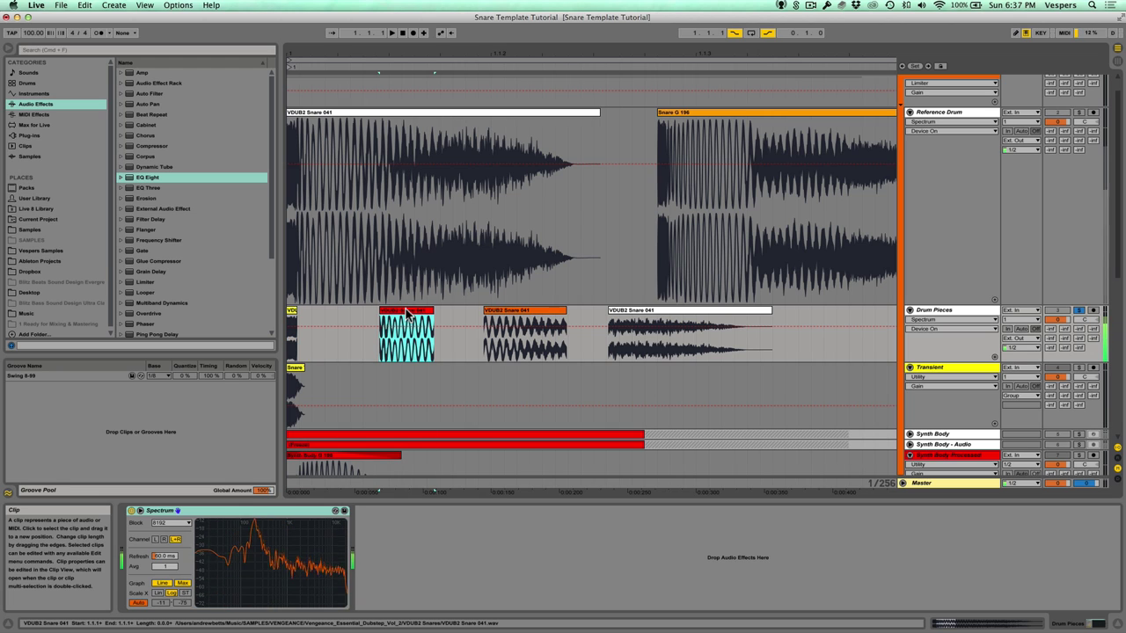
click(510, 312)
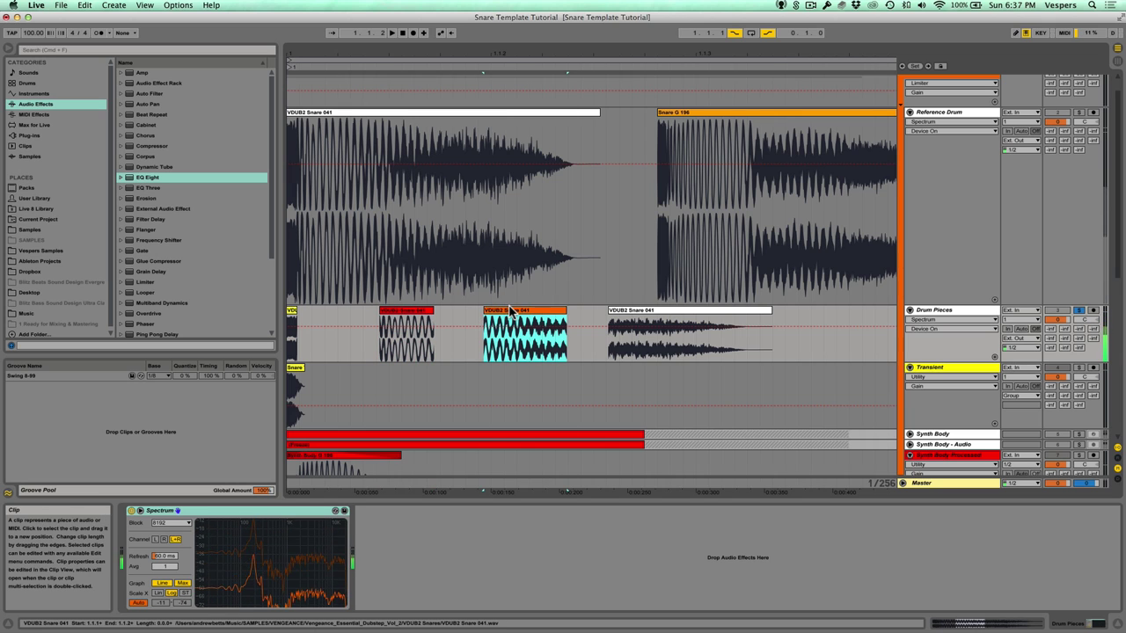
click(636, 316)
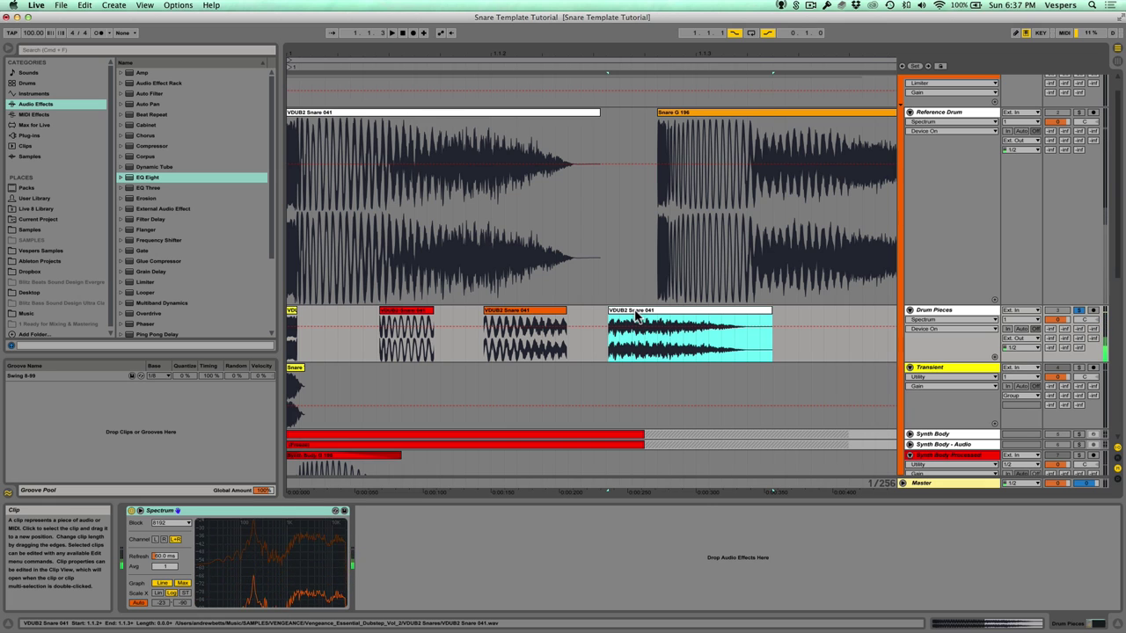
click(1081, 312)
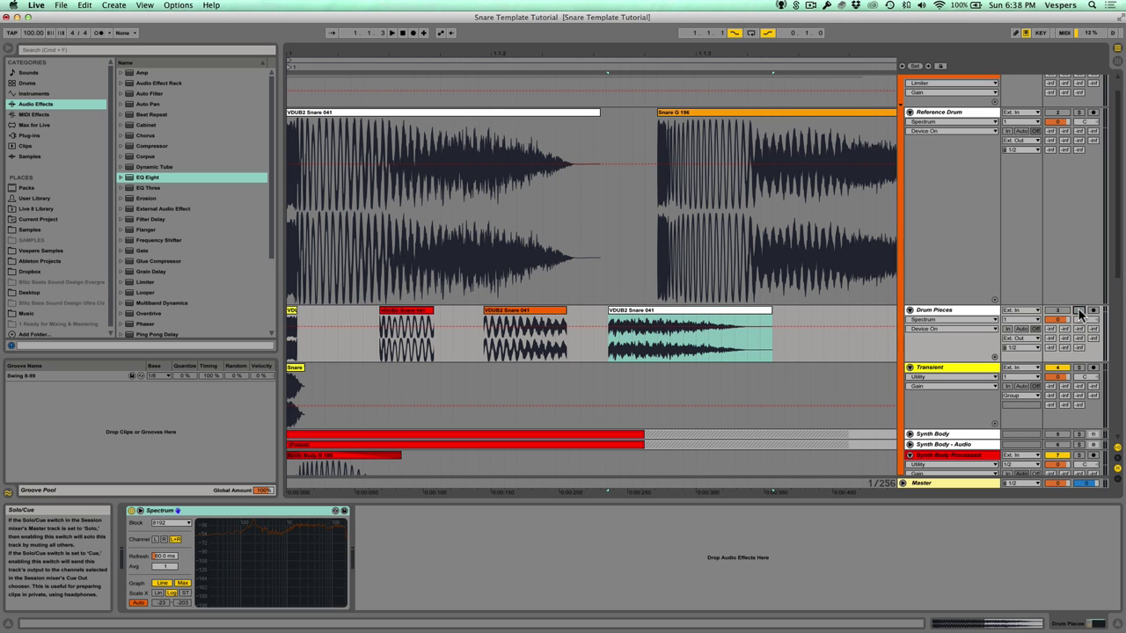
Solo the Transient track and select its Snare Transient-1 clip for a close look at the waveform
click(989, 368)
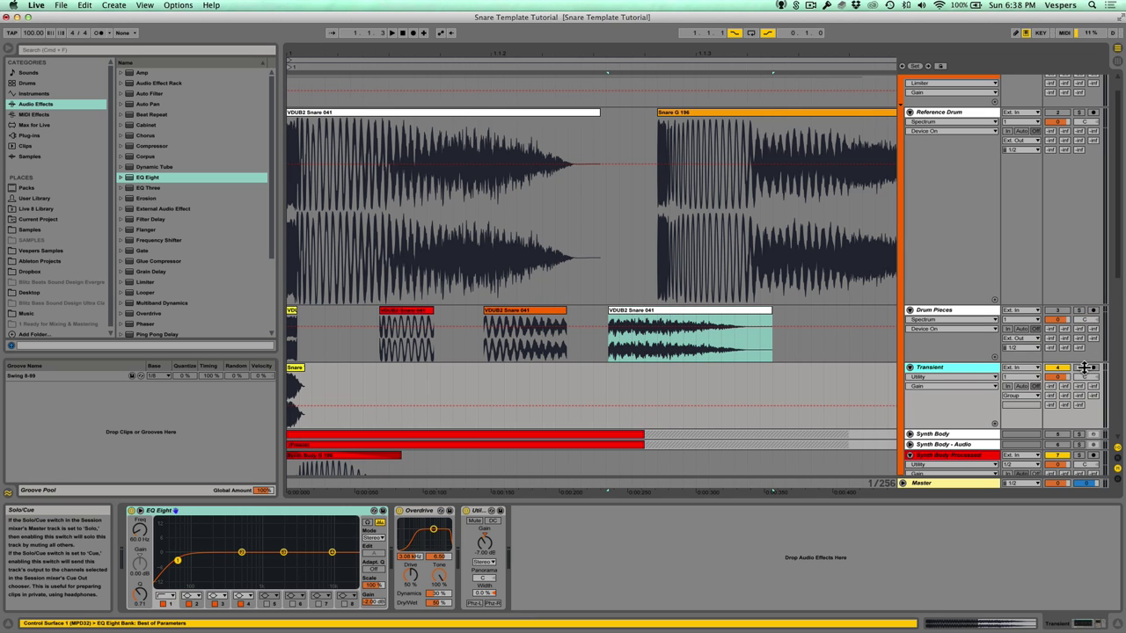
click(1081, 368)
drag(293, 54, 293, 180)
scroll(473, 222, down, 2)
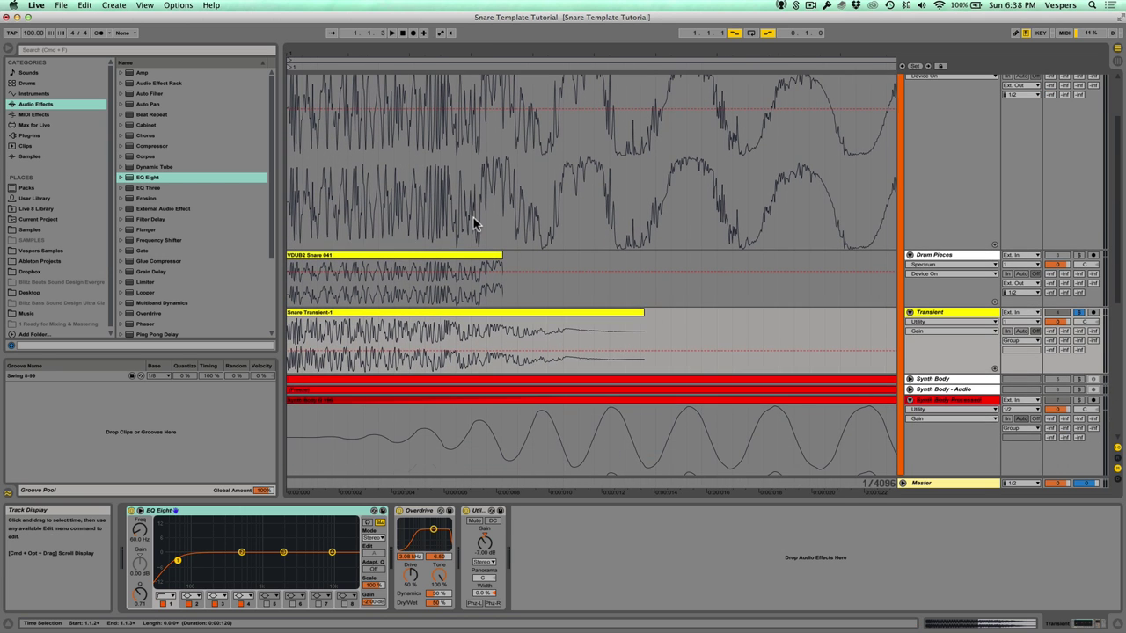
click(497, 315)
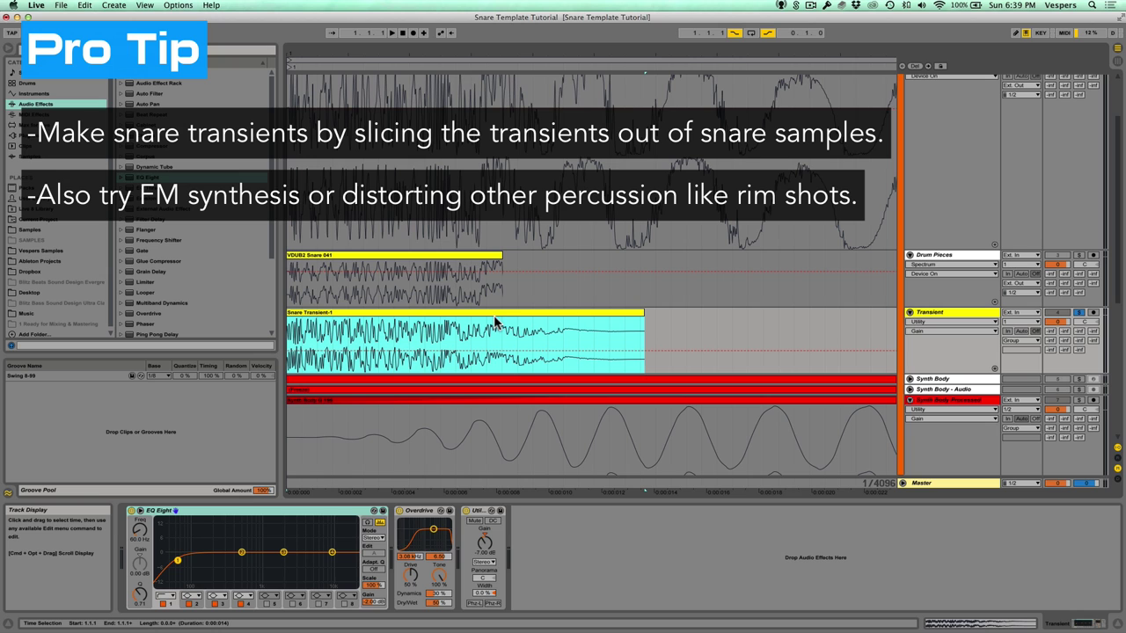
Examine the EQ Eight low-cut band and the Overdrive settings on the Transient track
scroll(493, 320, down, 2)
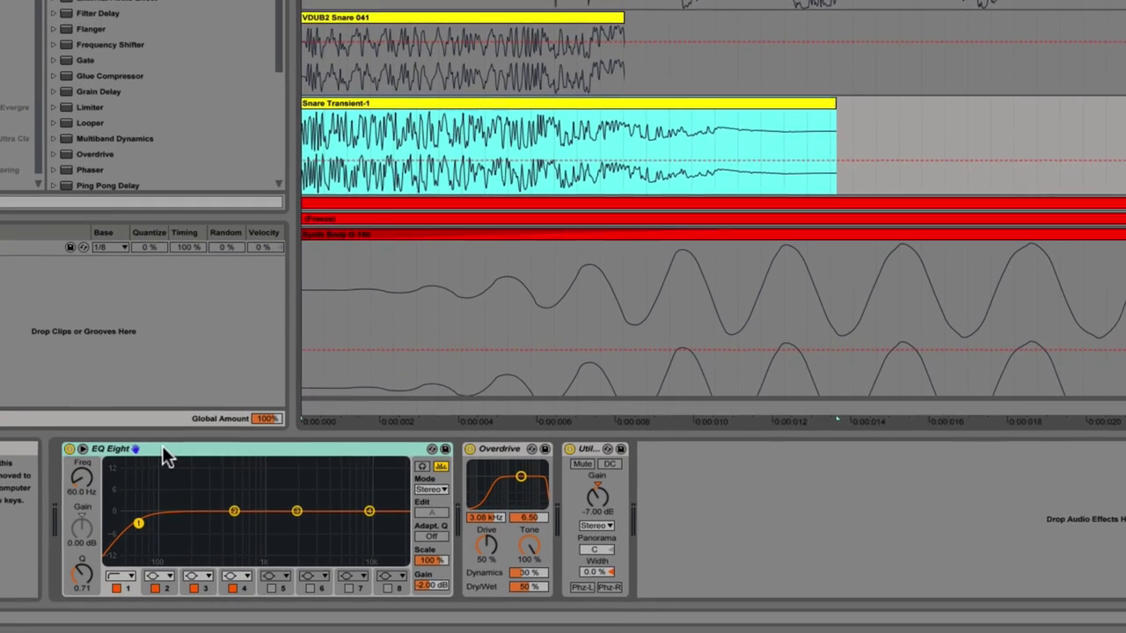
click(137, 522)
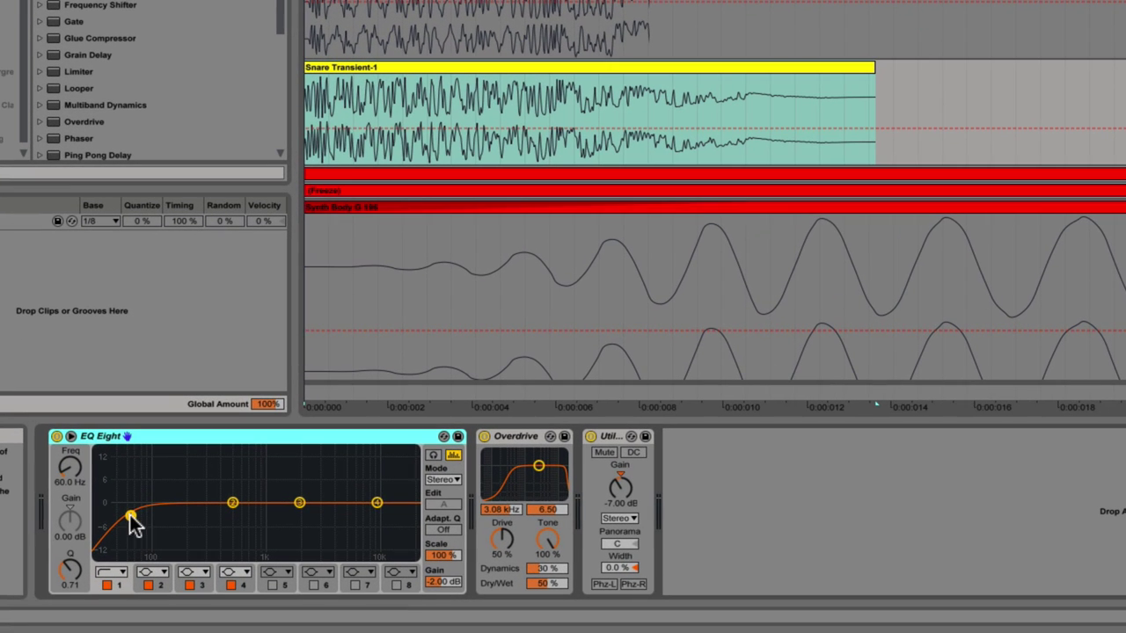
click(524, 450)
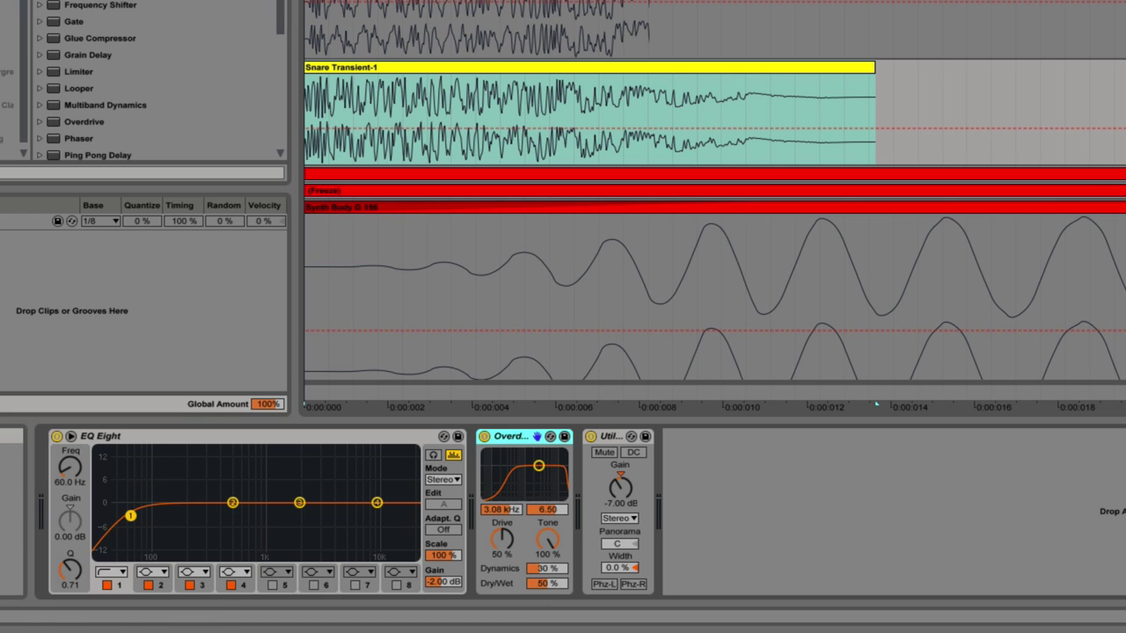
Bypass and collapse the Snare Drum Processing Rack on the SNARE LAYERS group
click(770, 79)
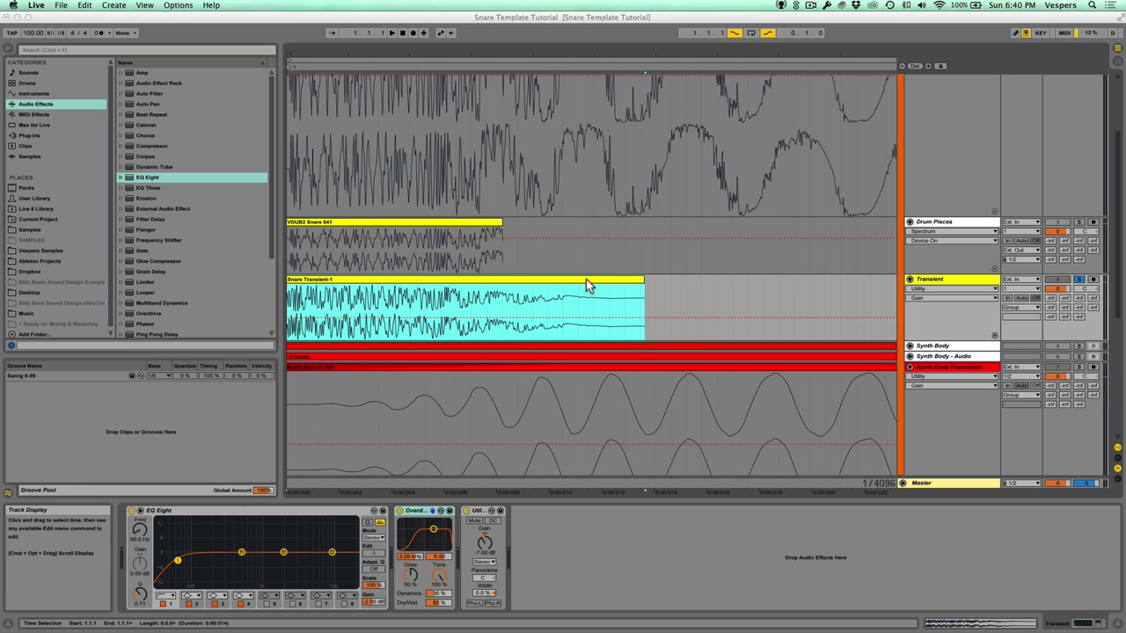
scroll(789, 291, up, 4)
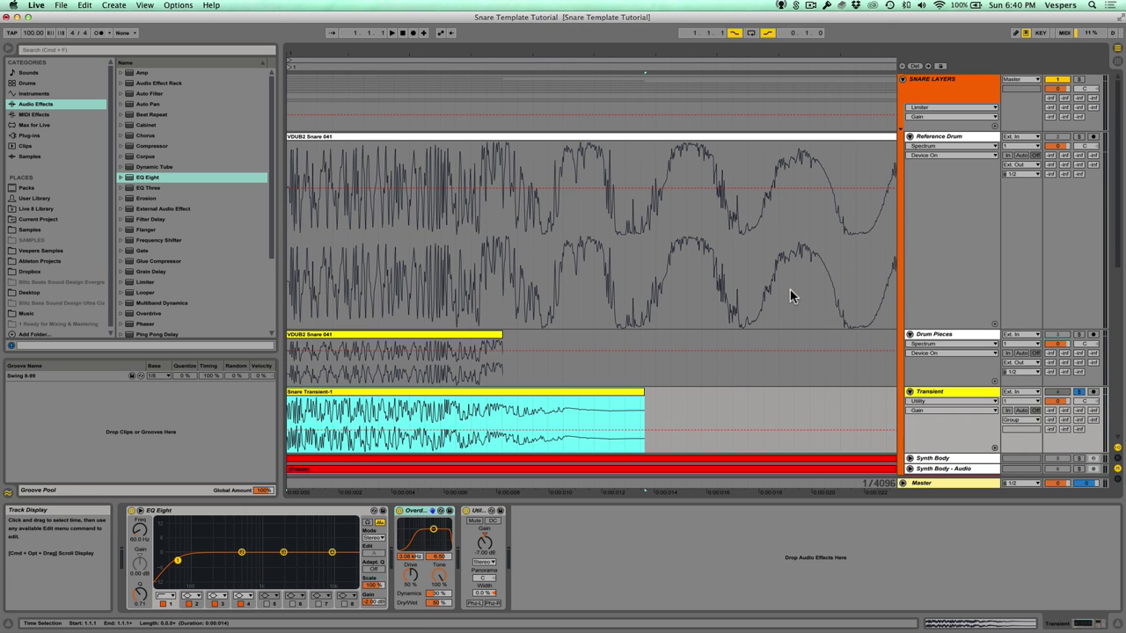
click(900, 170)
click(357, 457)
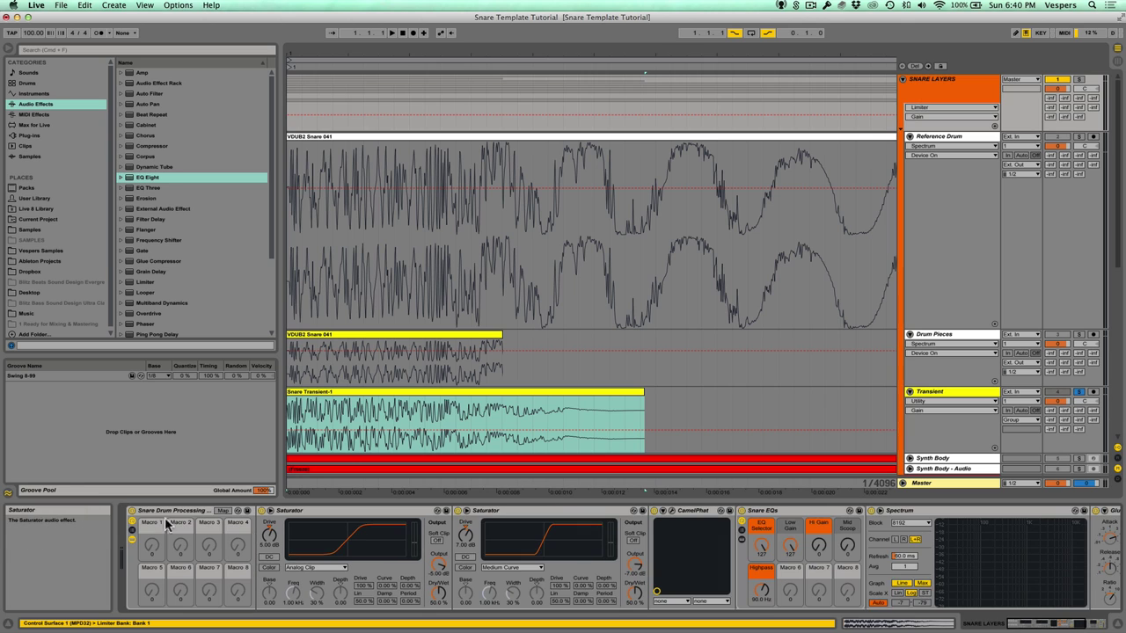
click(706, 427)
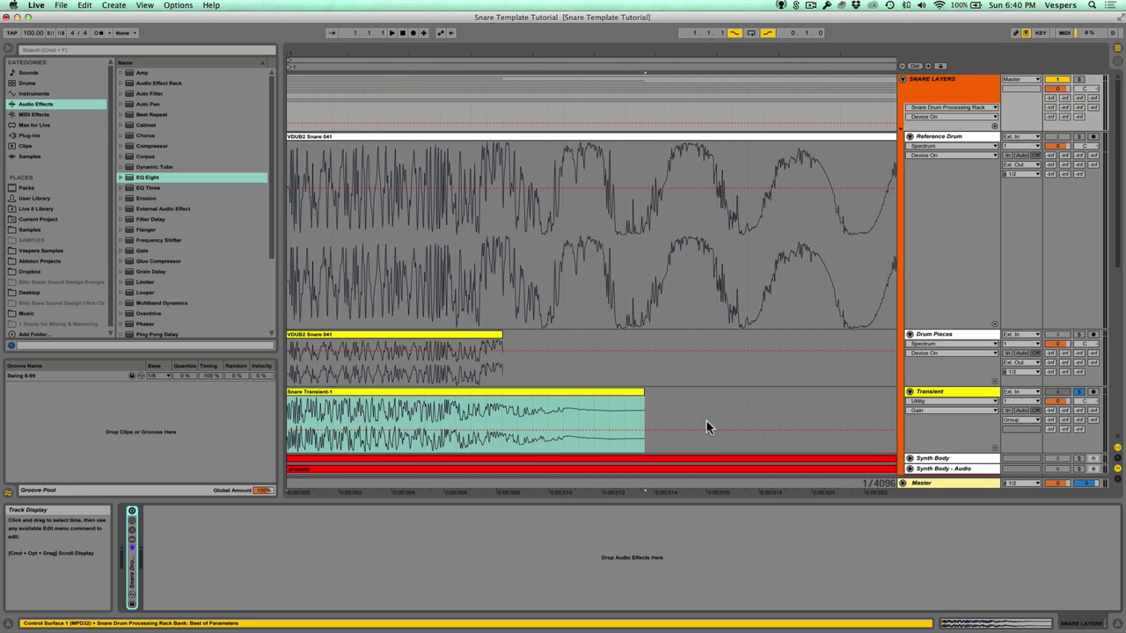
scroll(914, 379, down, 4)
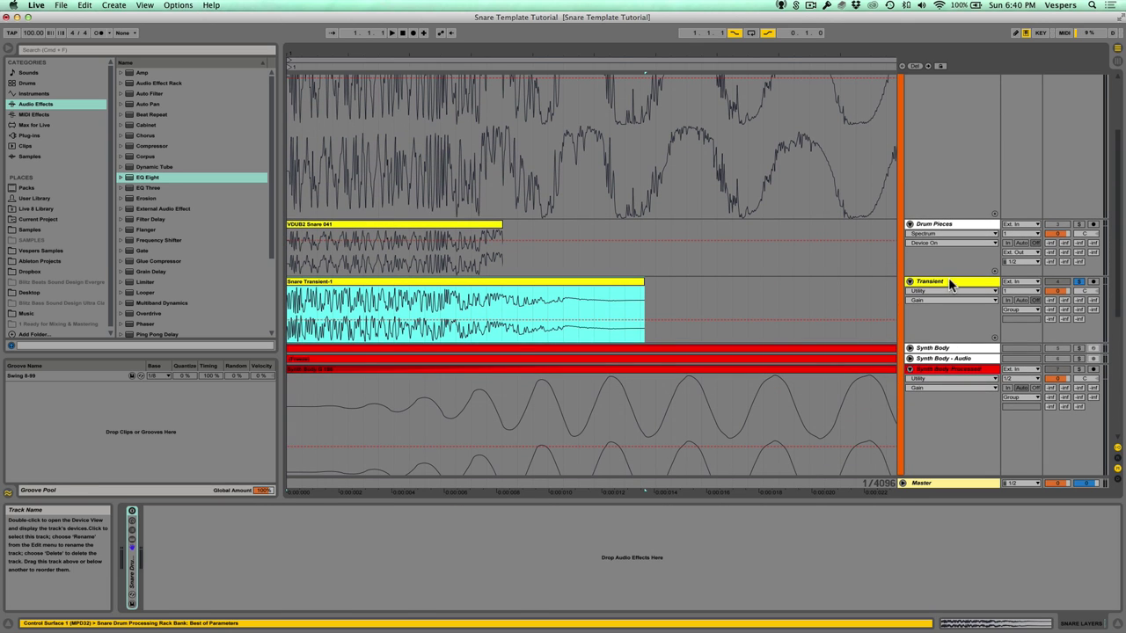
Audition the Snare Transient-1 clip, examine the Utility's Width setting, and unsolo the Transient track
click(722, 297)
click(542, 286)
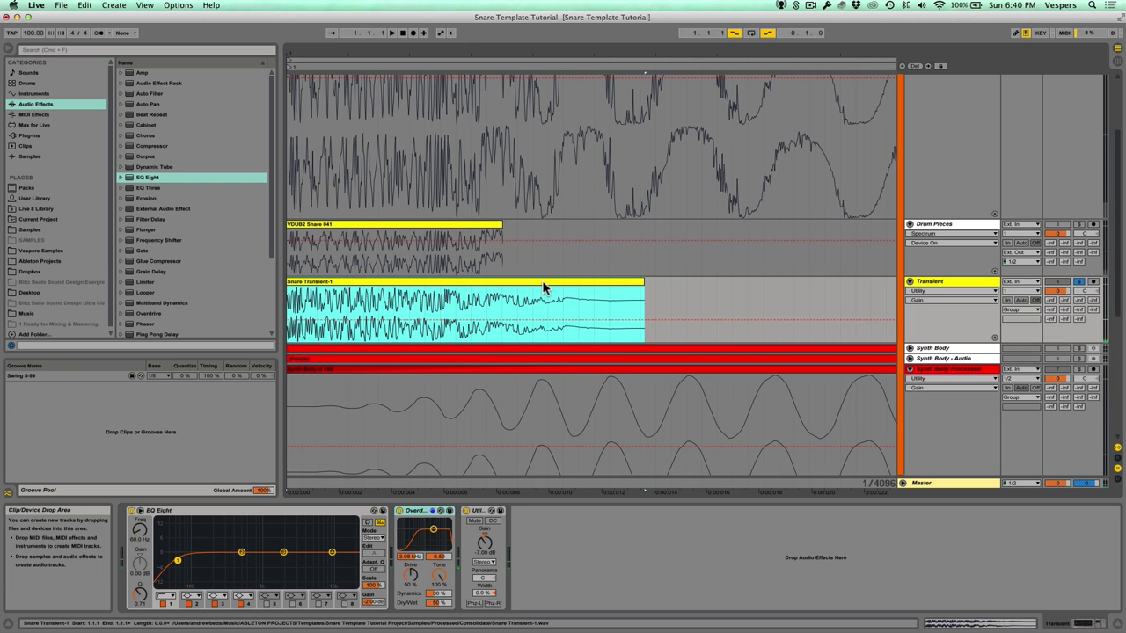
click(480, 511)
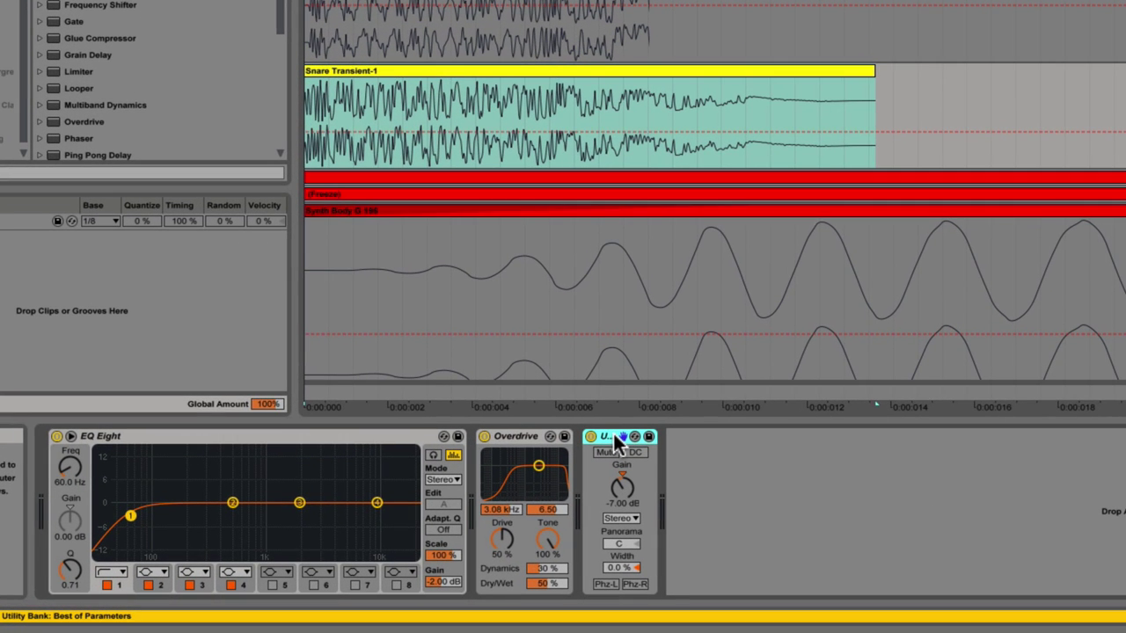
click(619, 567)
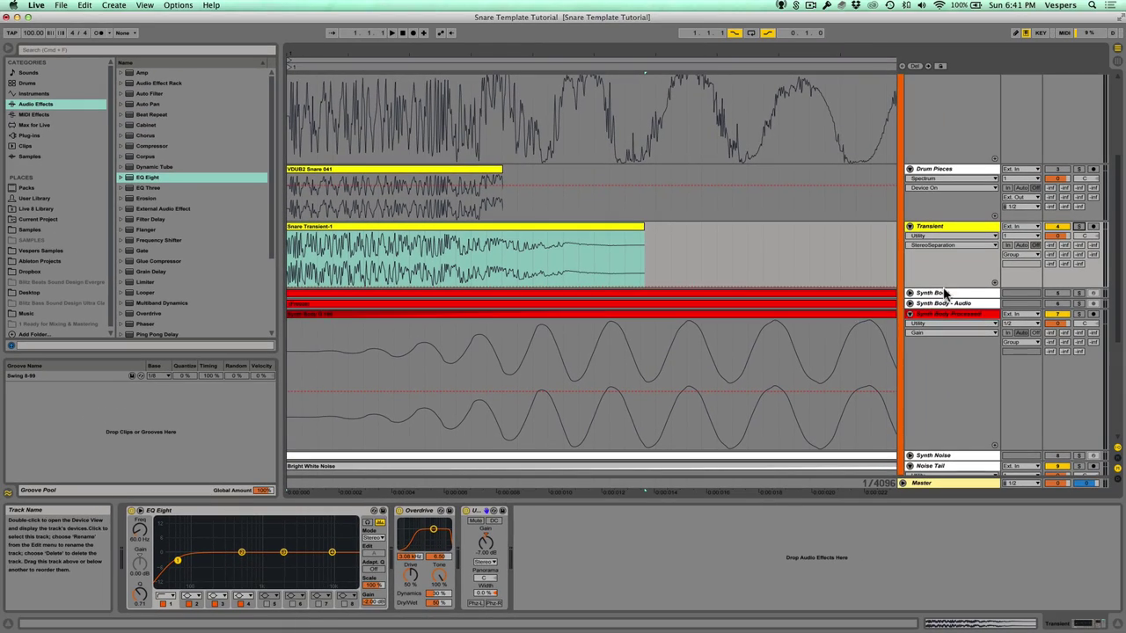
Unfold and solo the Synth Body track, and unfreeze it
drag(490, 490, 334, 519)
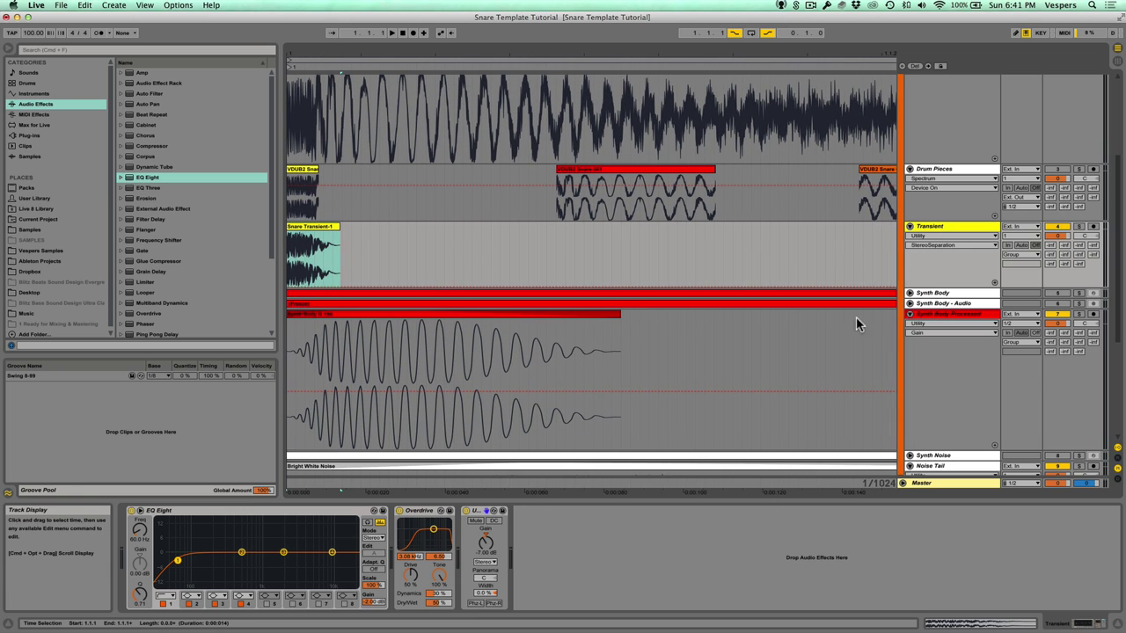
click(934, 296)
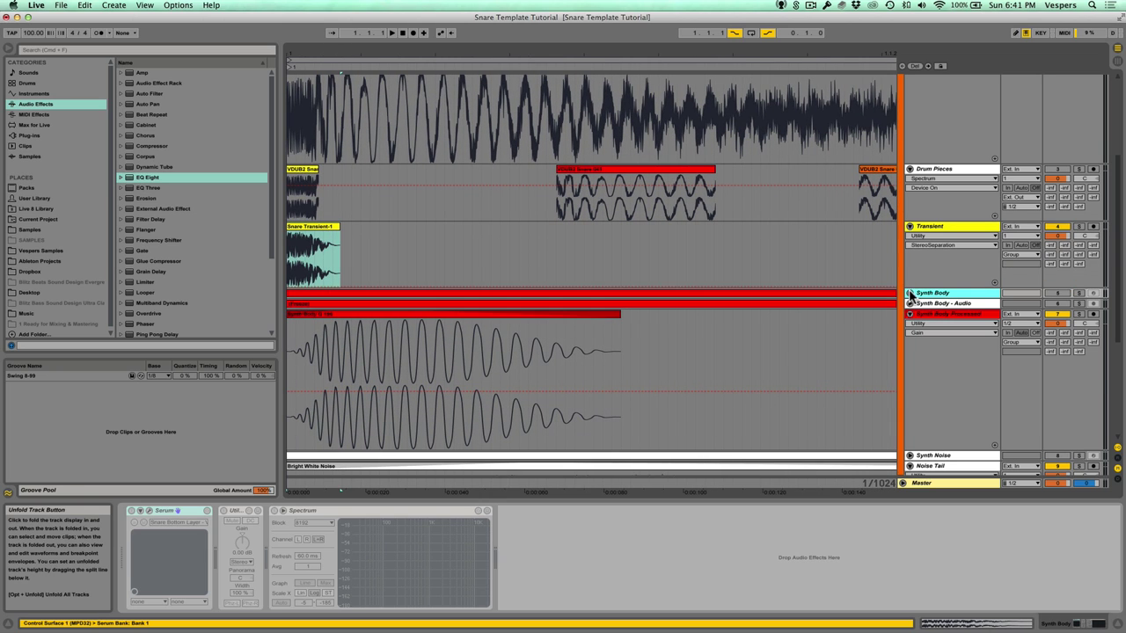
click(910, 294)
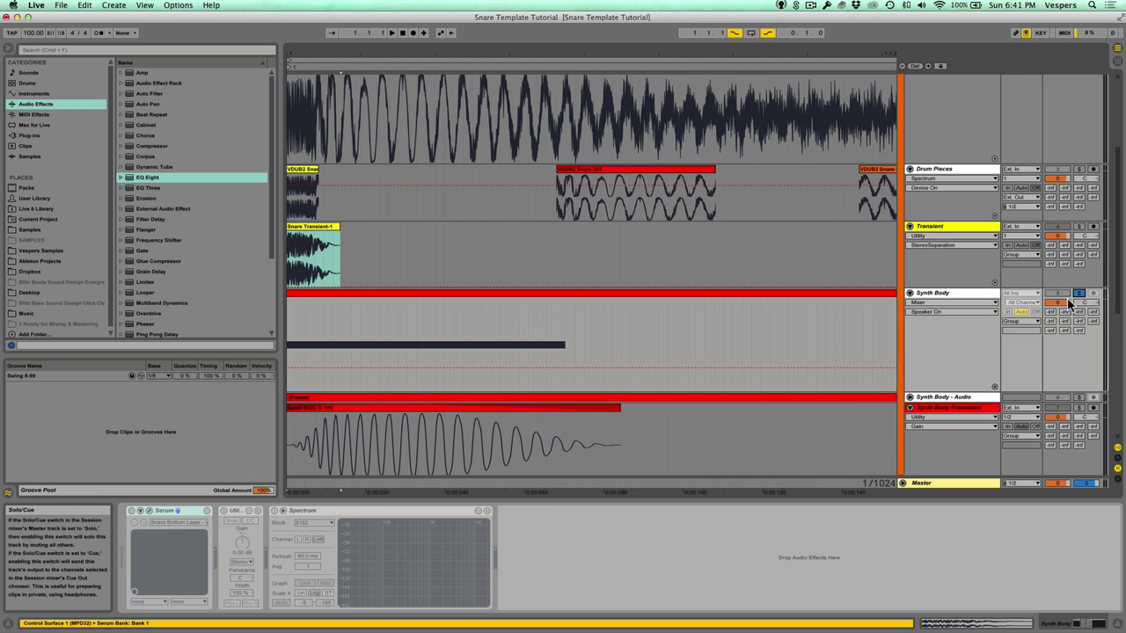
right_click(970, 299)
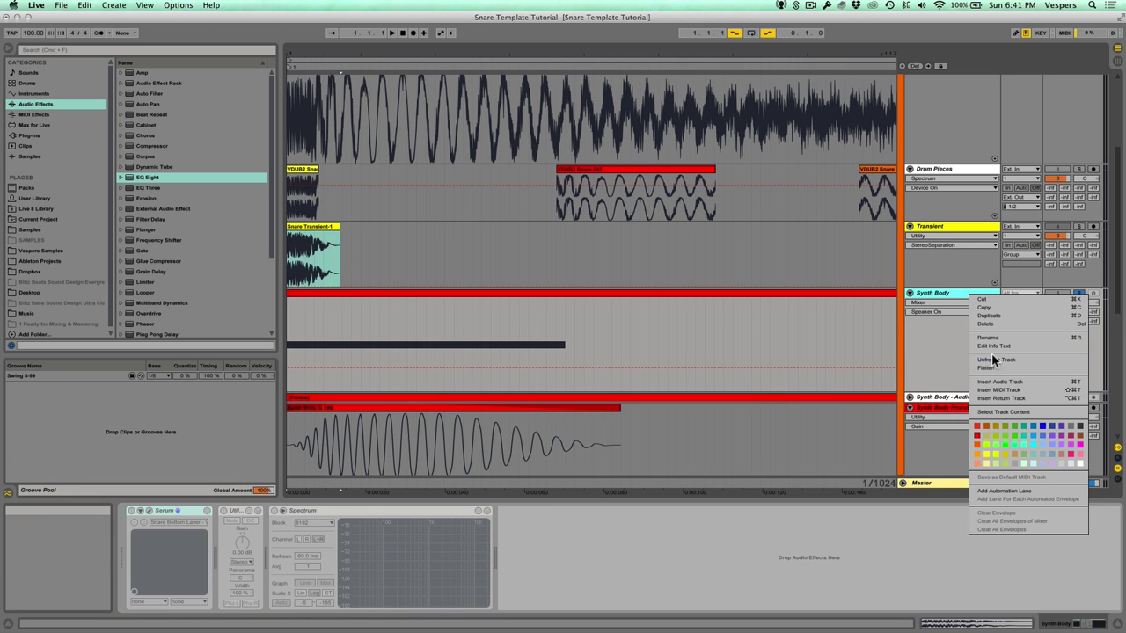
click(862, 337)
Audition the Synth Body track's MIDI clip and open its Serum instrument in view
click(412, 296)
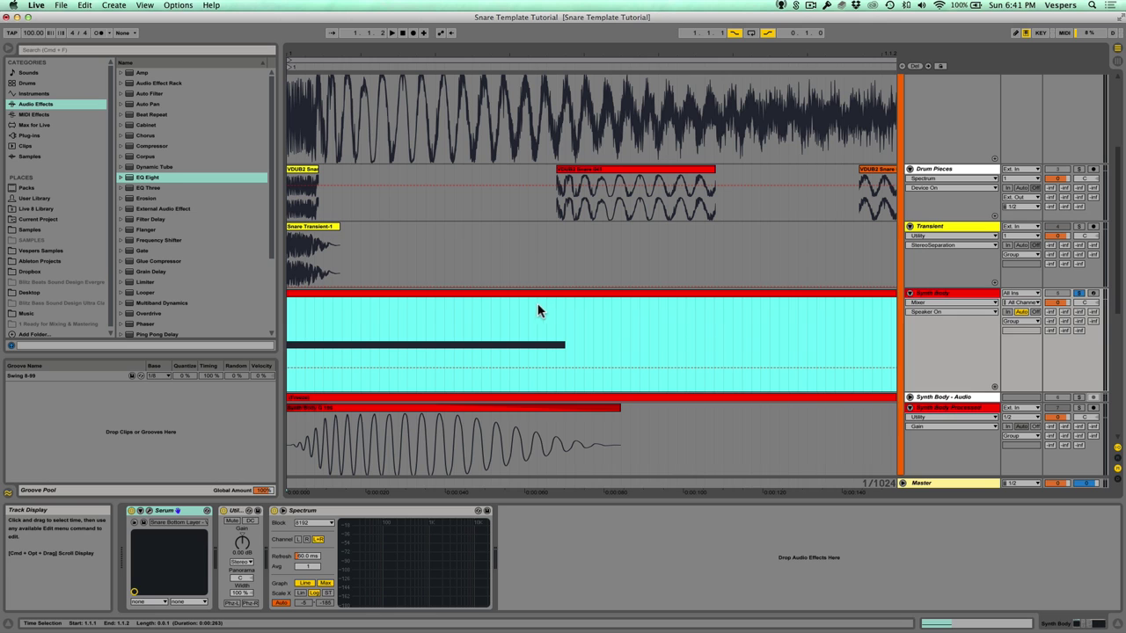
key(space)
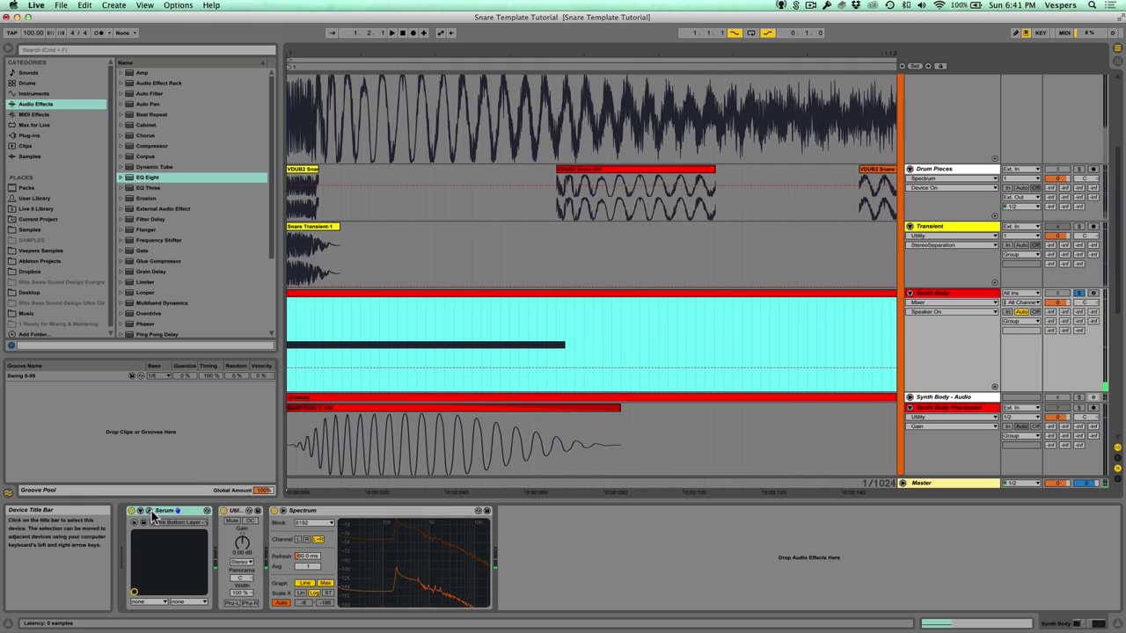
click(178, 510)
drag(322, 229, 621, 128)
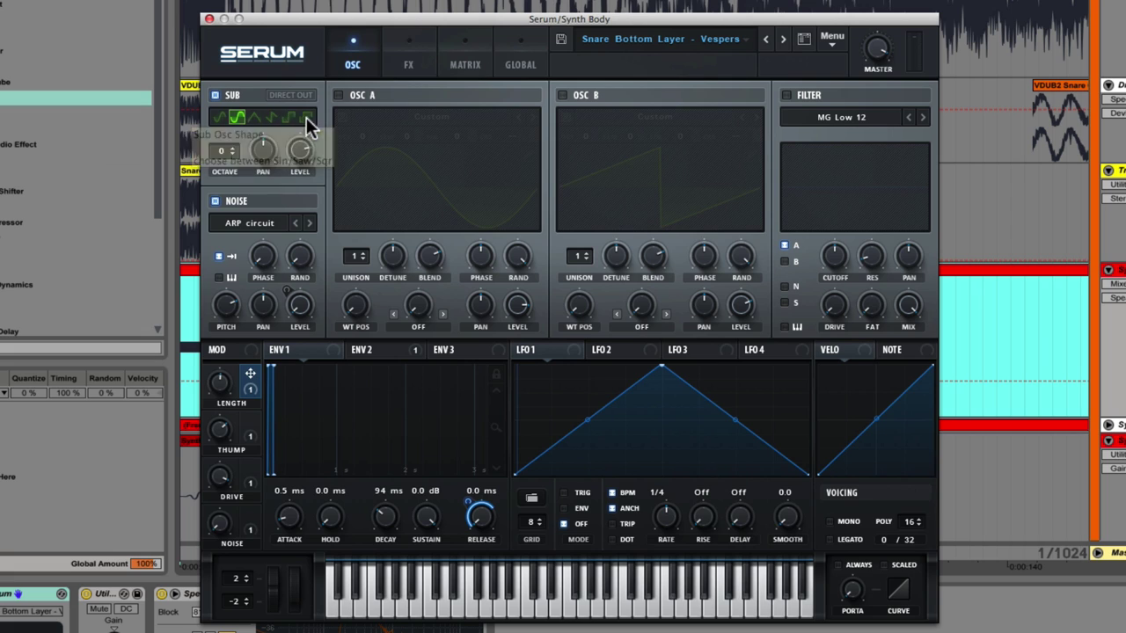
Examine the sub oscillator's shape options in Serum, comparing RoundRect with its neighbouring waveforms
click(220, 118)
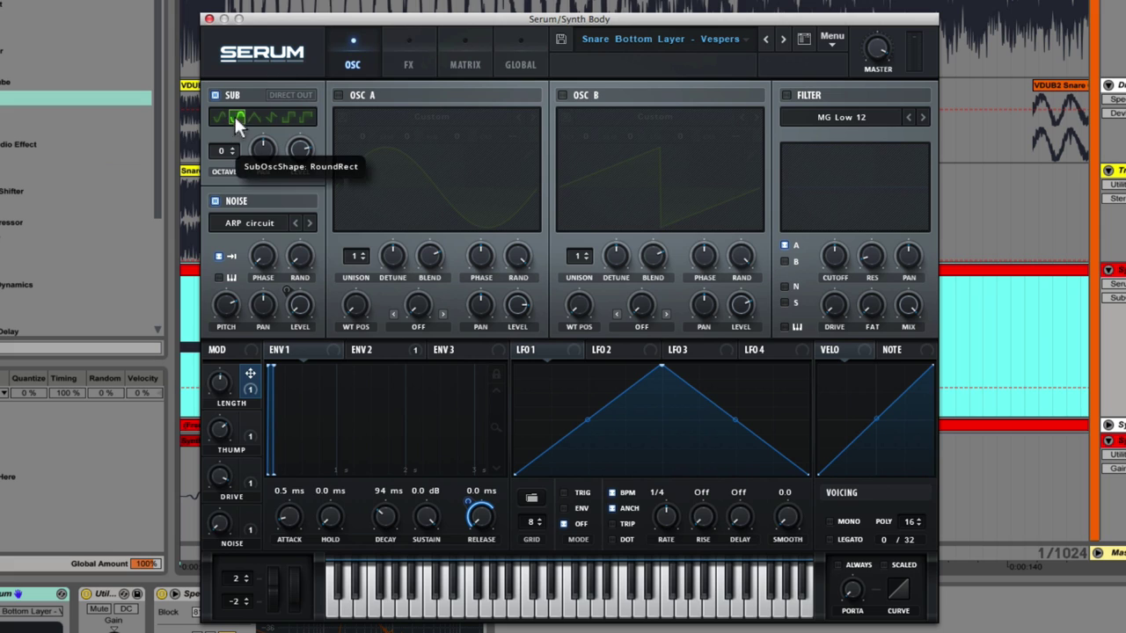
click(253, 117)
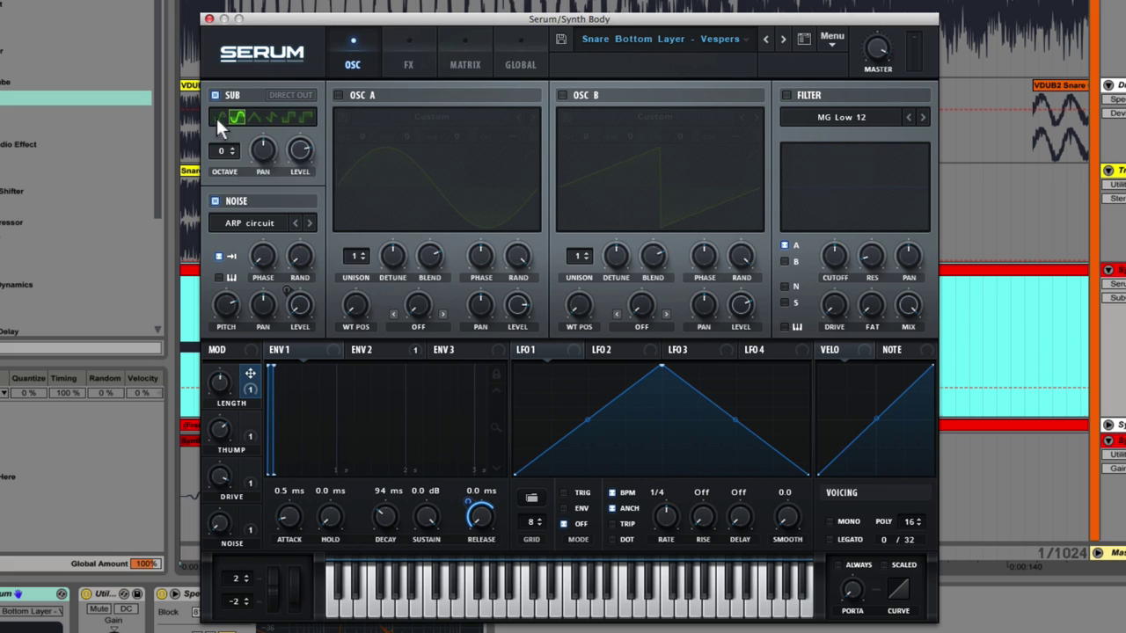
click(216, 118)
click(235, 118)
click(252, 116)
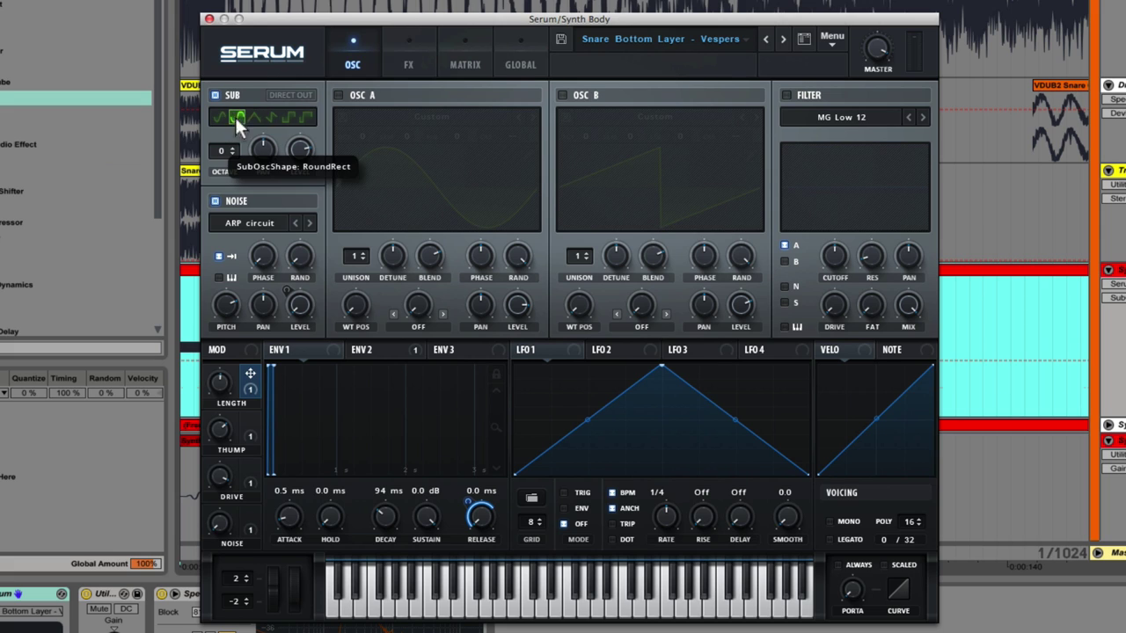
Compare the waveform of the Reference Drum's snare clip with the Synth Body clips, and return to Serum
click(412, 55)
scroll(413, 56, up, 5)
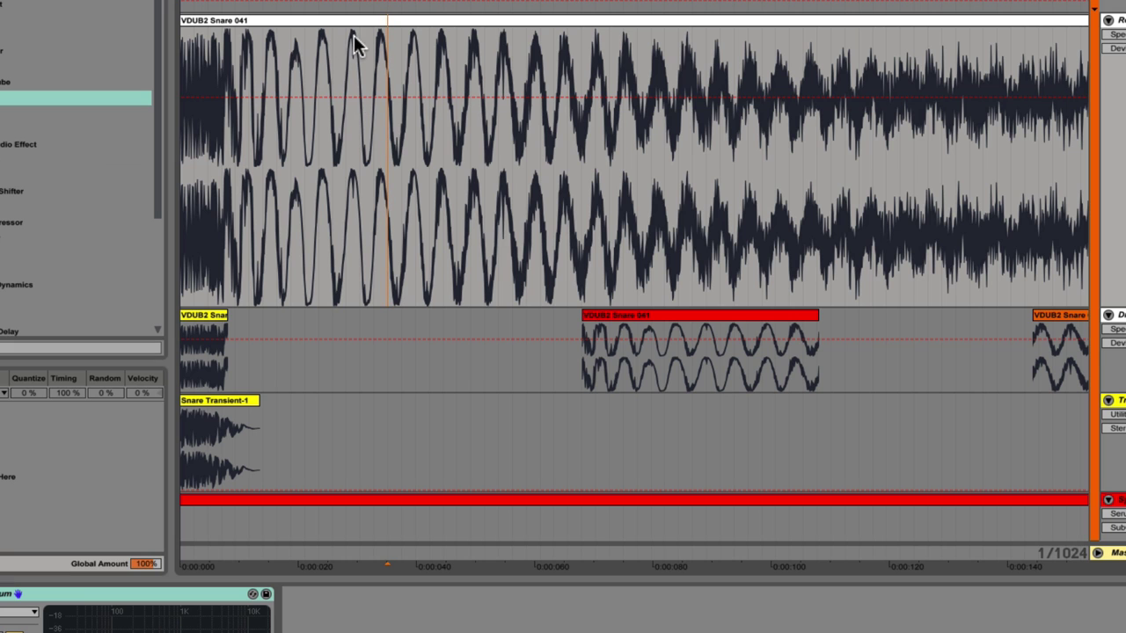
scroll(354, 69, down, 8)
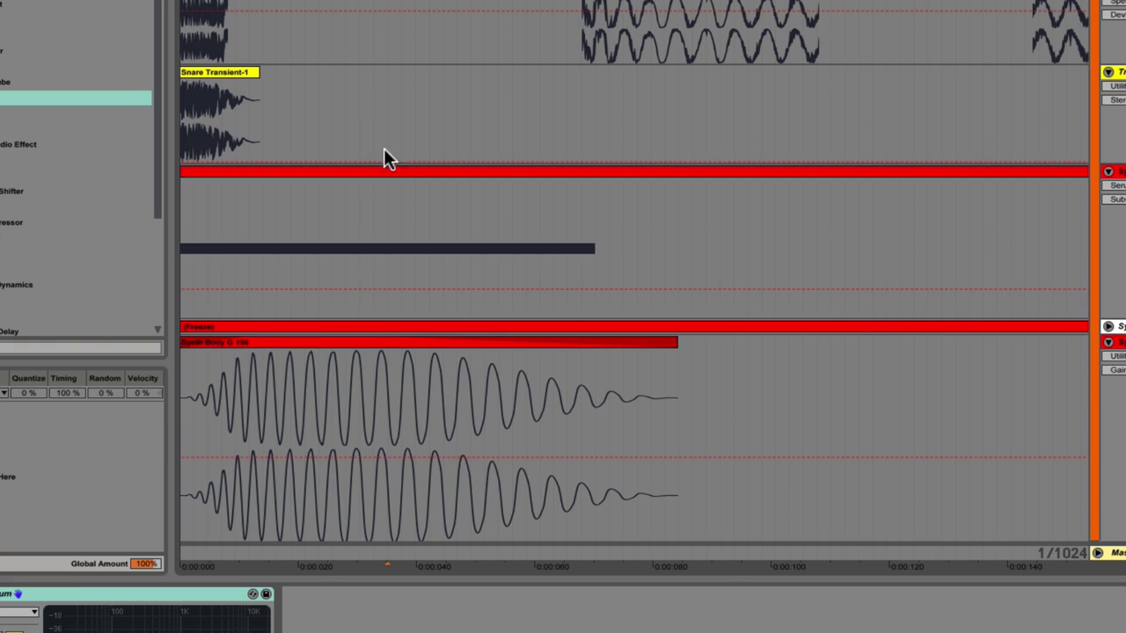
click(379, 169)
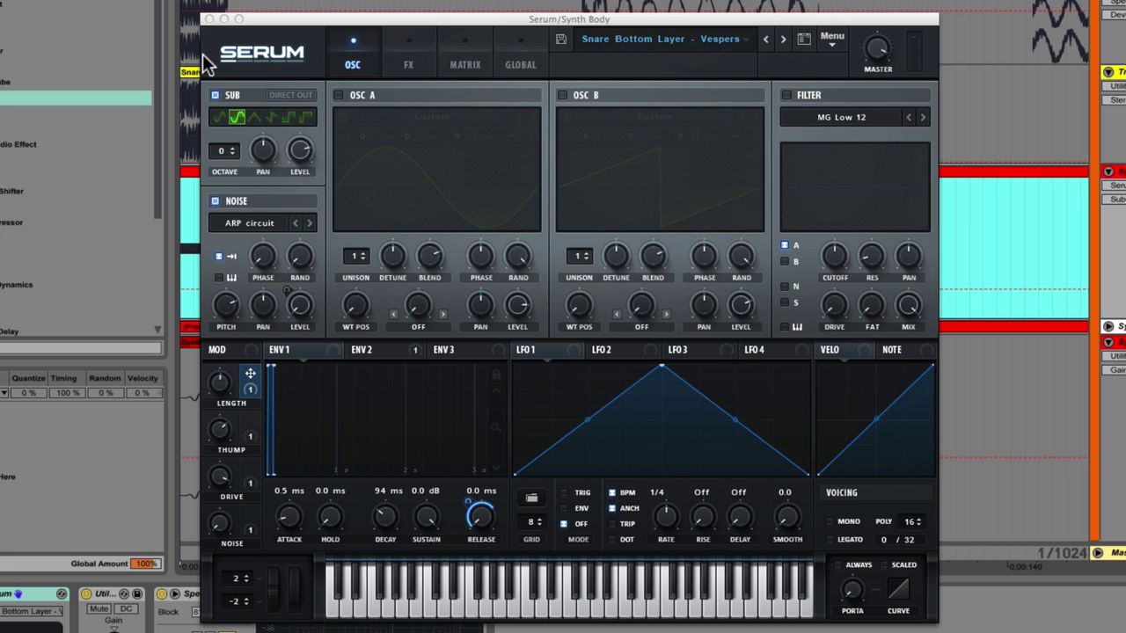
Close the Serum window, and unsolo and fold the Synth Body track
click(209, 20)
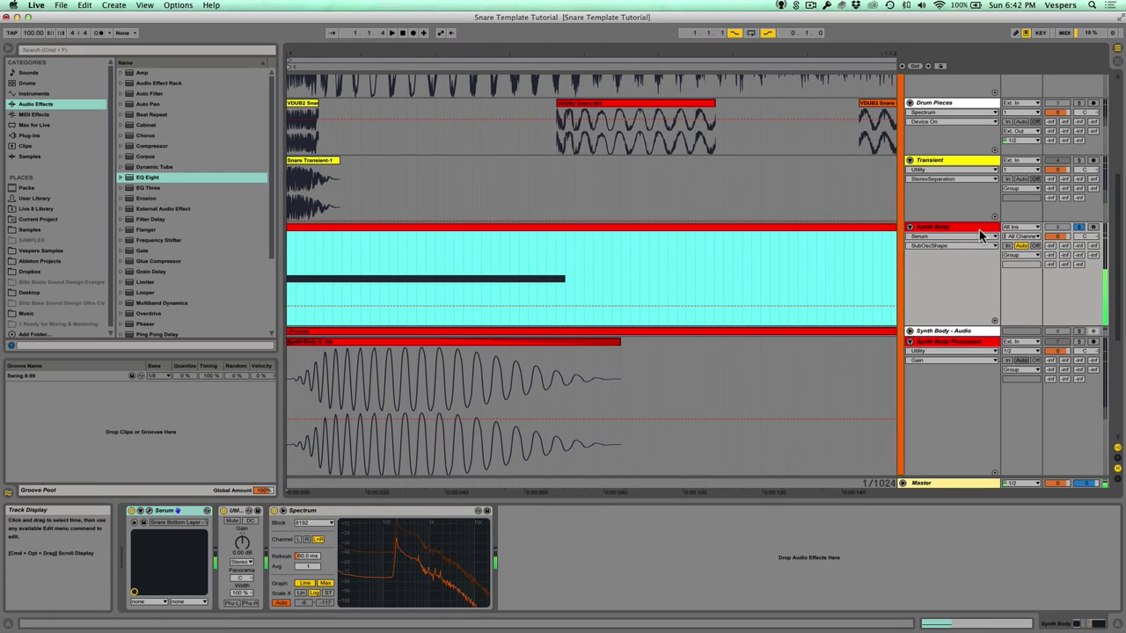
click(994, 234)
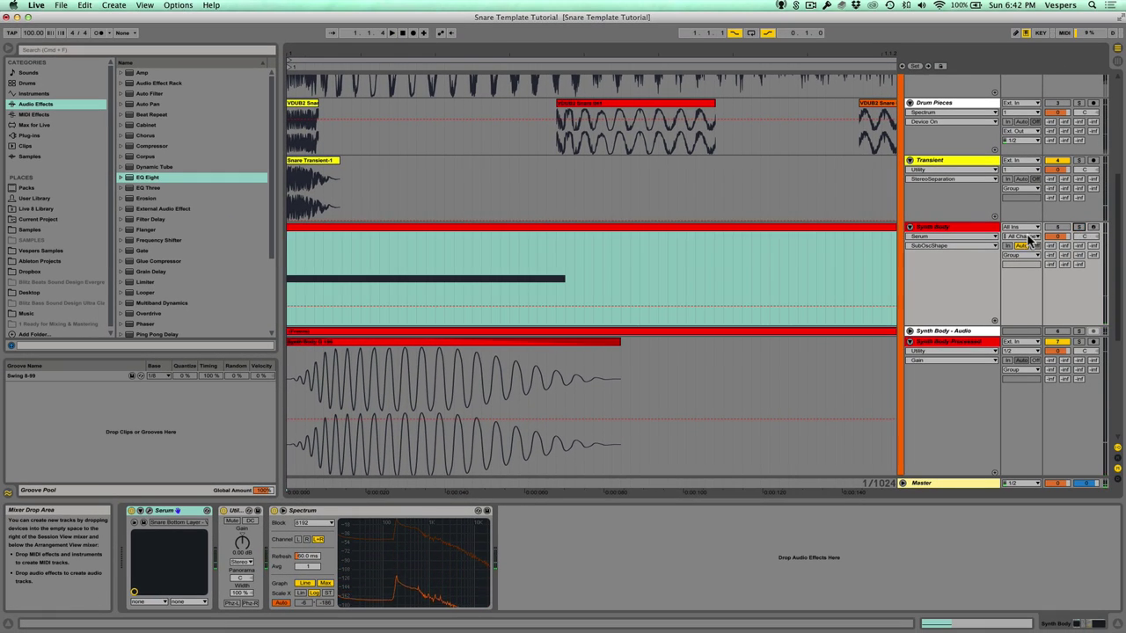
click(912, 231)
Unfold and enlarge the Synth Body - Audio track, and unfreeze it
click(919, 236)
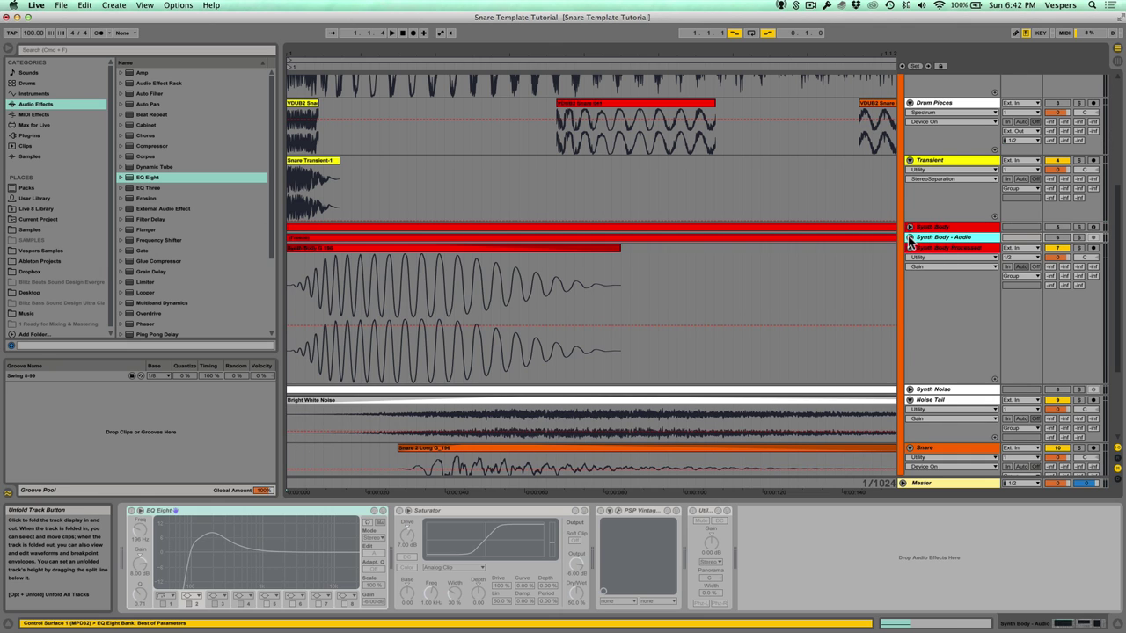
click(910, 237)
drag(937, 291, 944, 393)
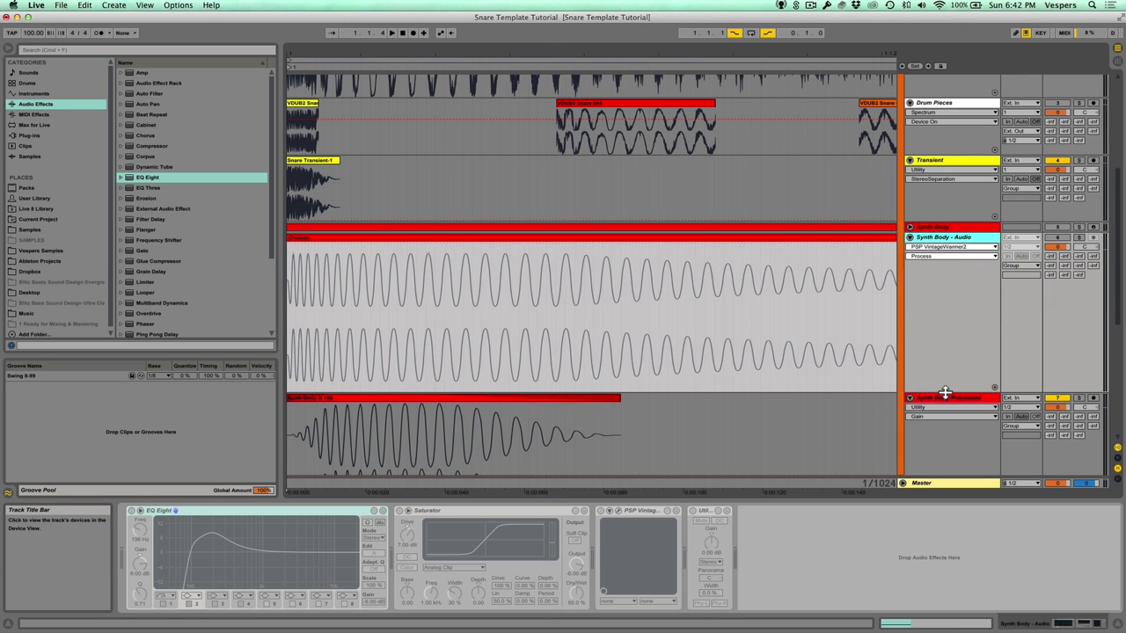
right_click(948, 249)
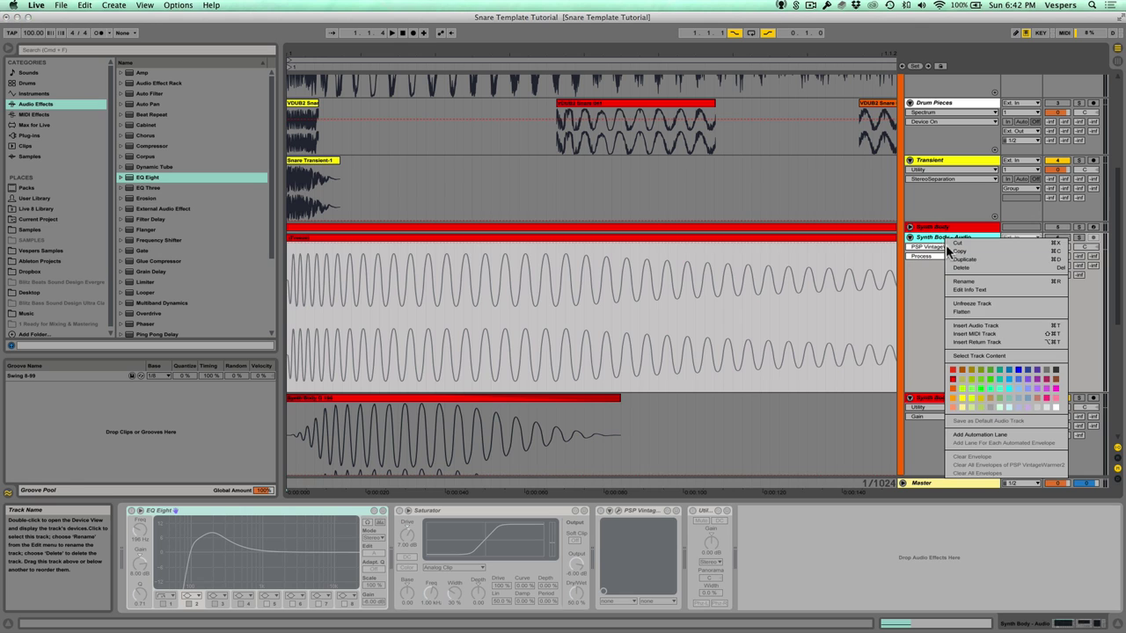
click(977, 303)
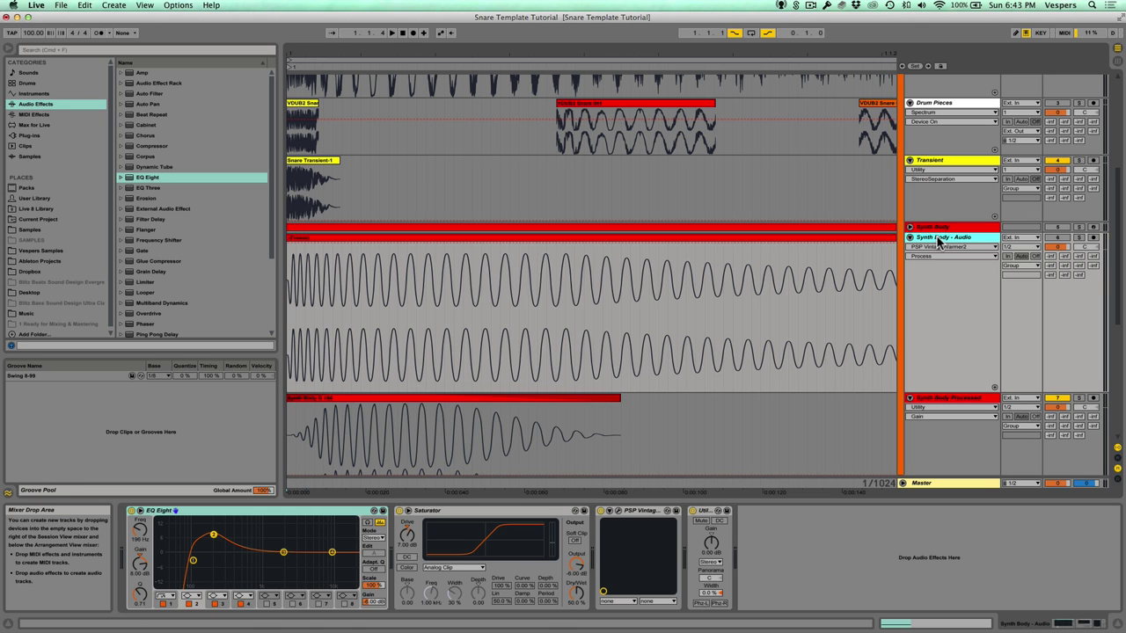
Examine the EQ Eight's boost band and low-cut band on the Synth Body - Audio track
click(225, 515)
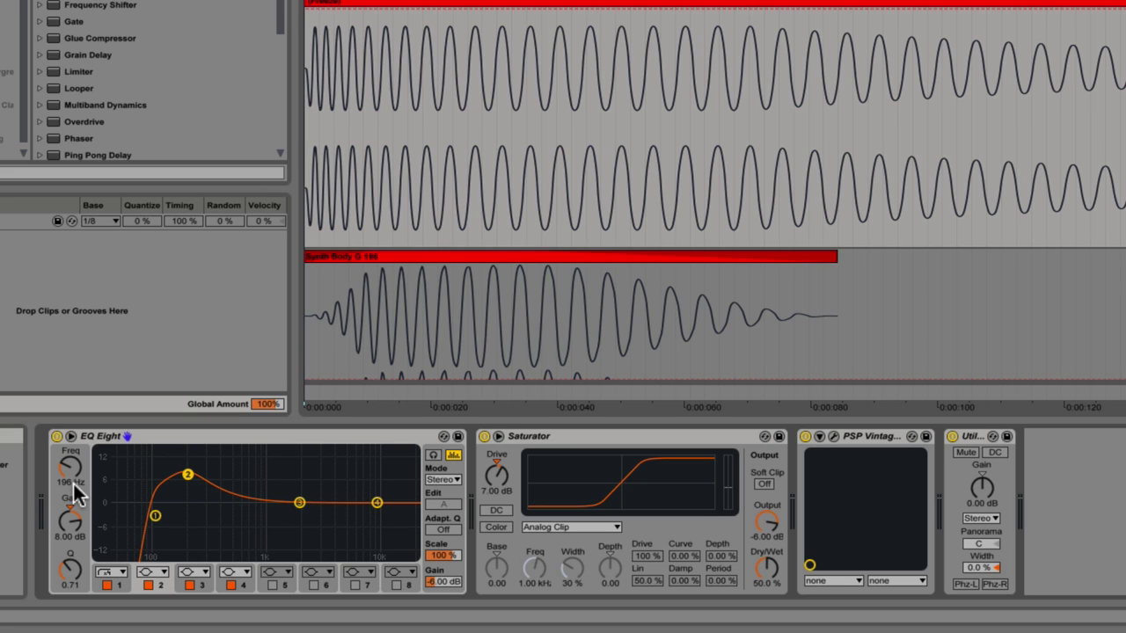
click(156, 518)
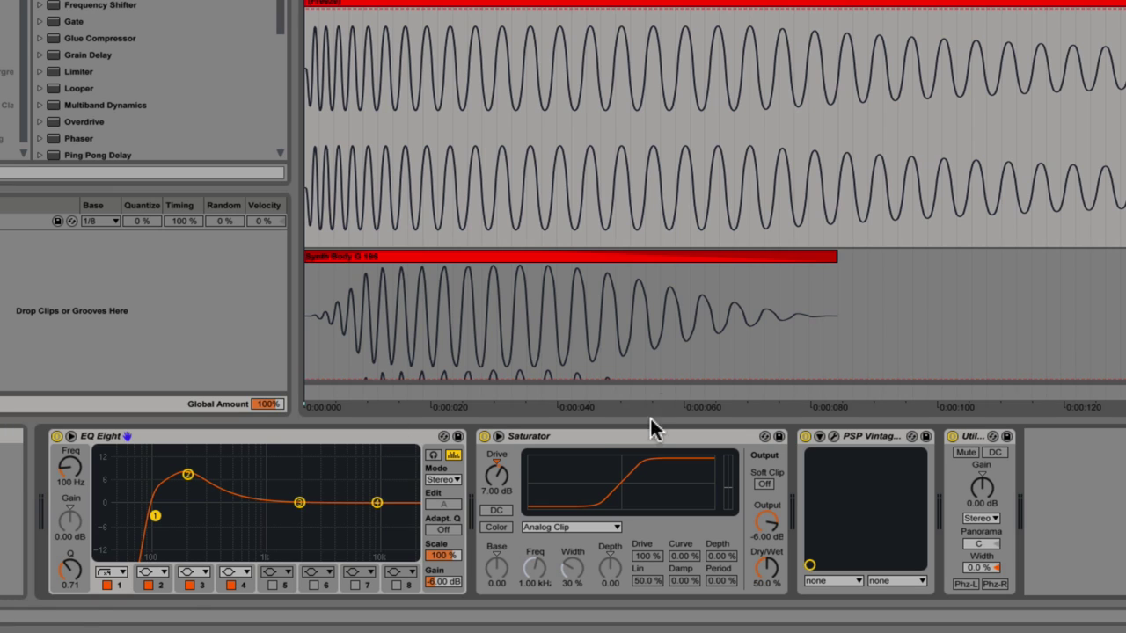
Try the Saturator's Dry/Wet at 100% and undo the change
click(606, 436)
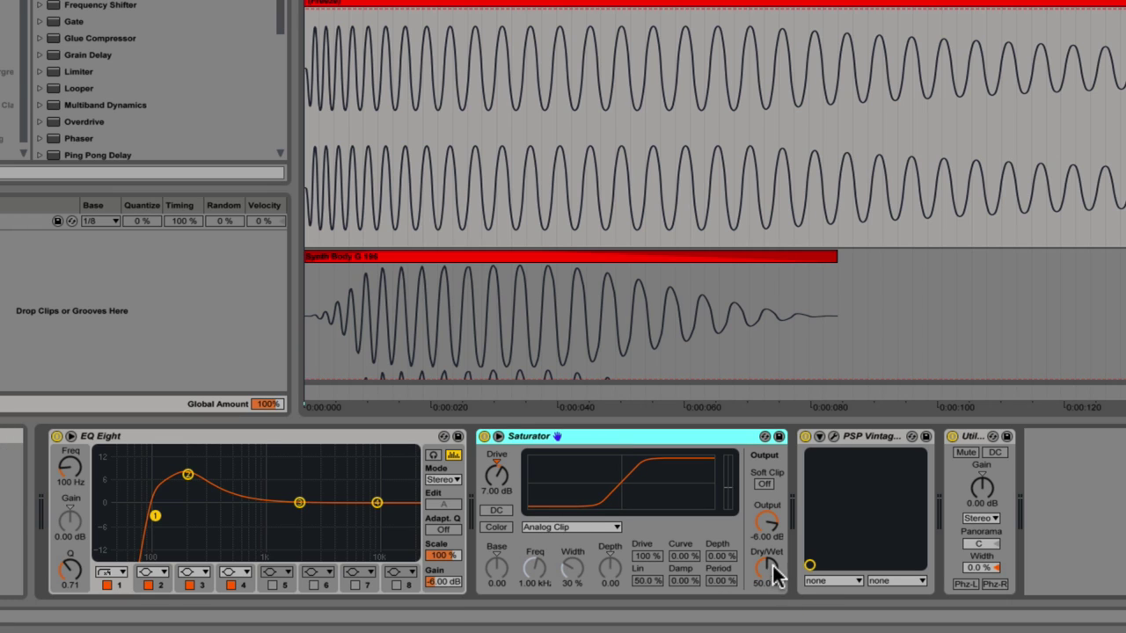
drag(770, 580, 771, 536)
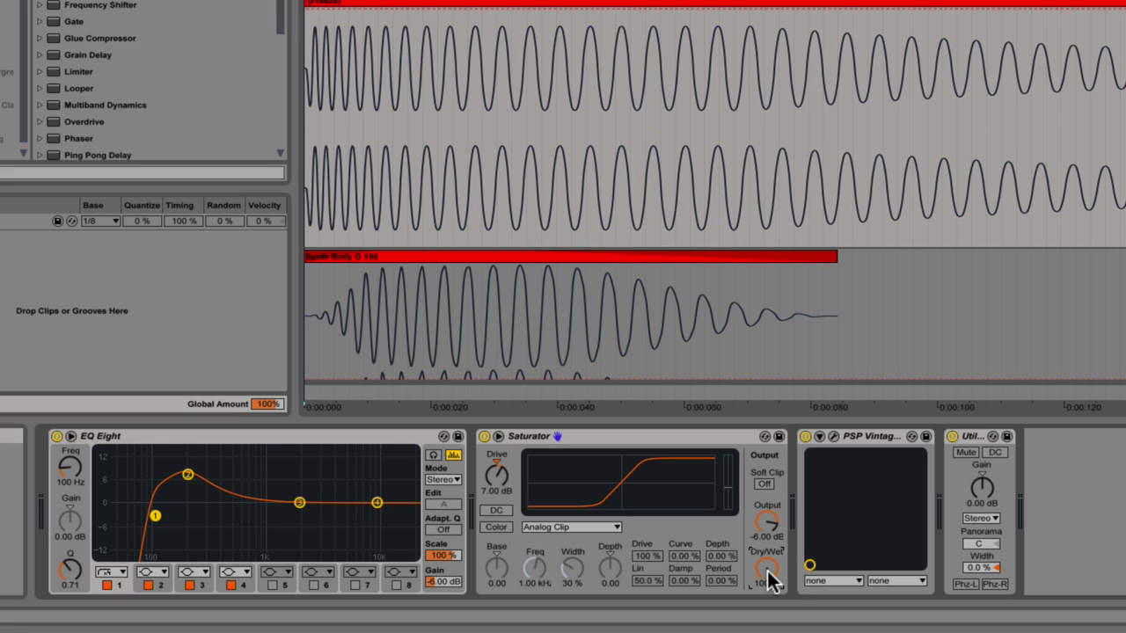
key(ctrl+z)
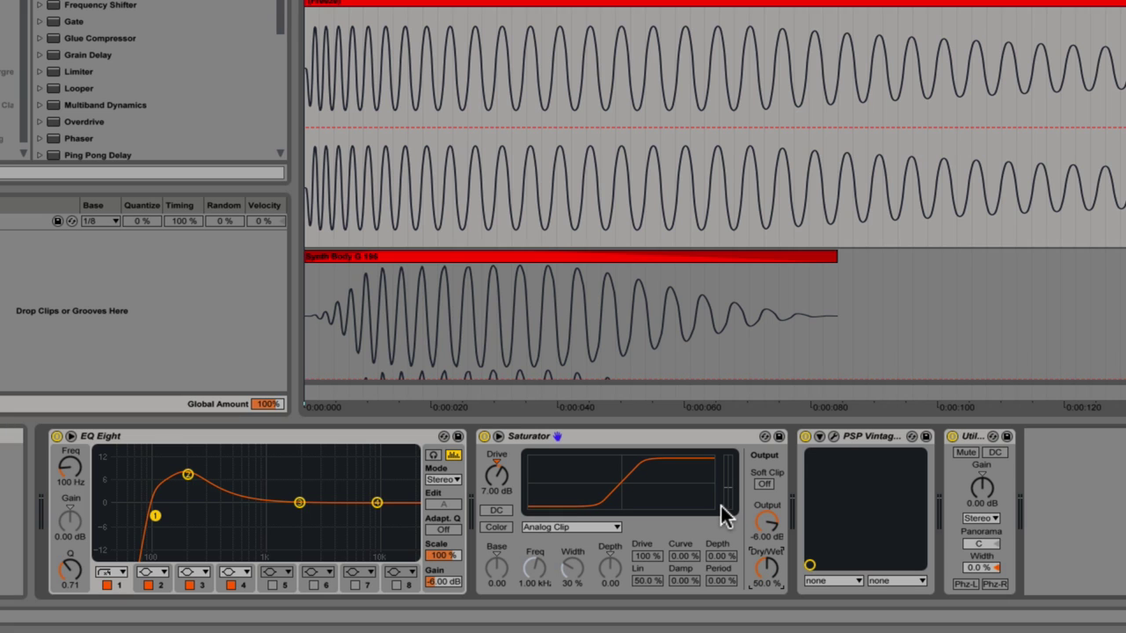
Examine the PSP VintageWarmer2 settings and the Utility's Width on the Synth Body - Audio track
click(834, 436)
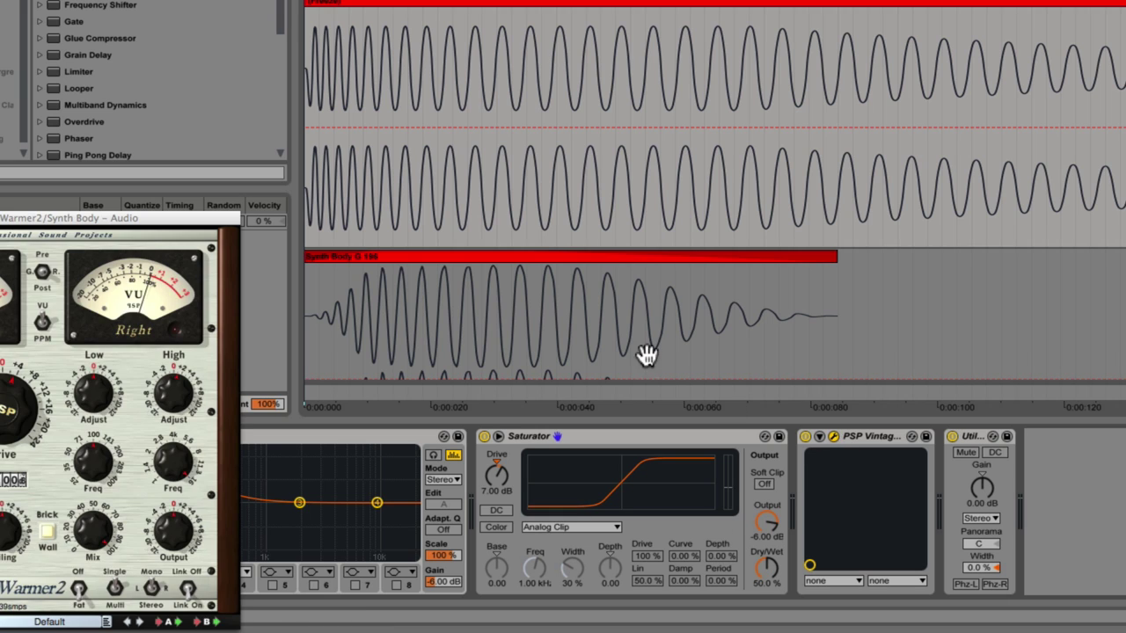
drag(148, 213, 760, 153)
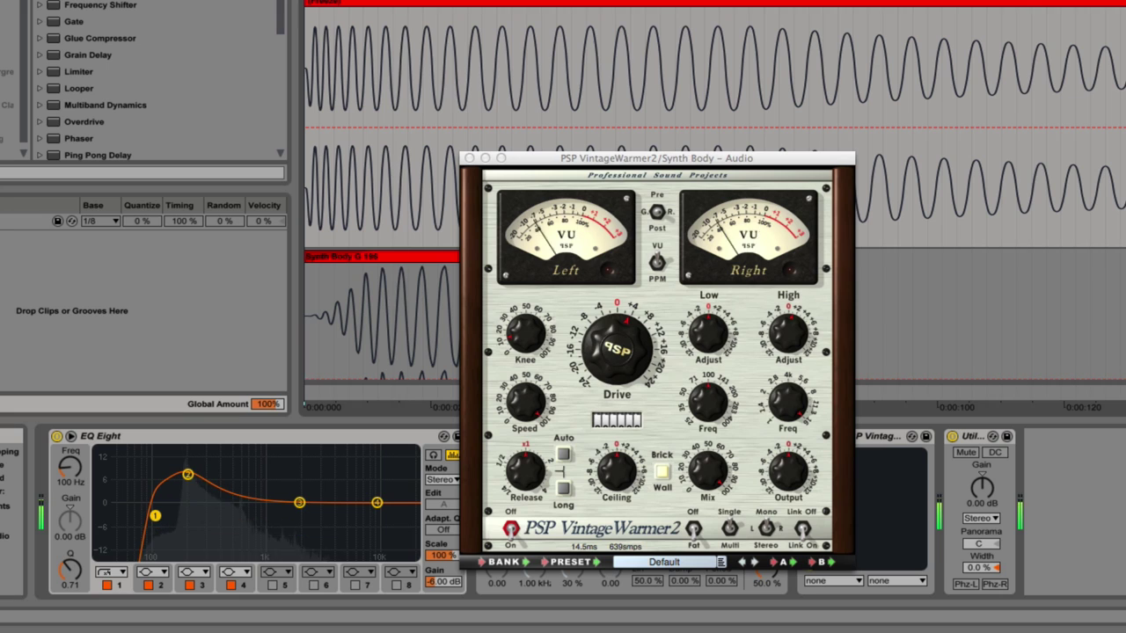
click(469, 158)
click(975, 458)
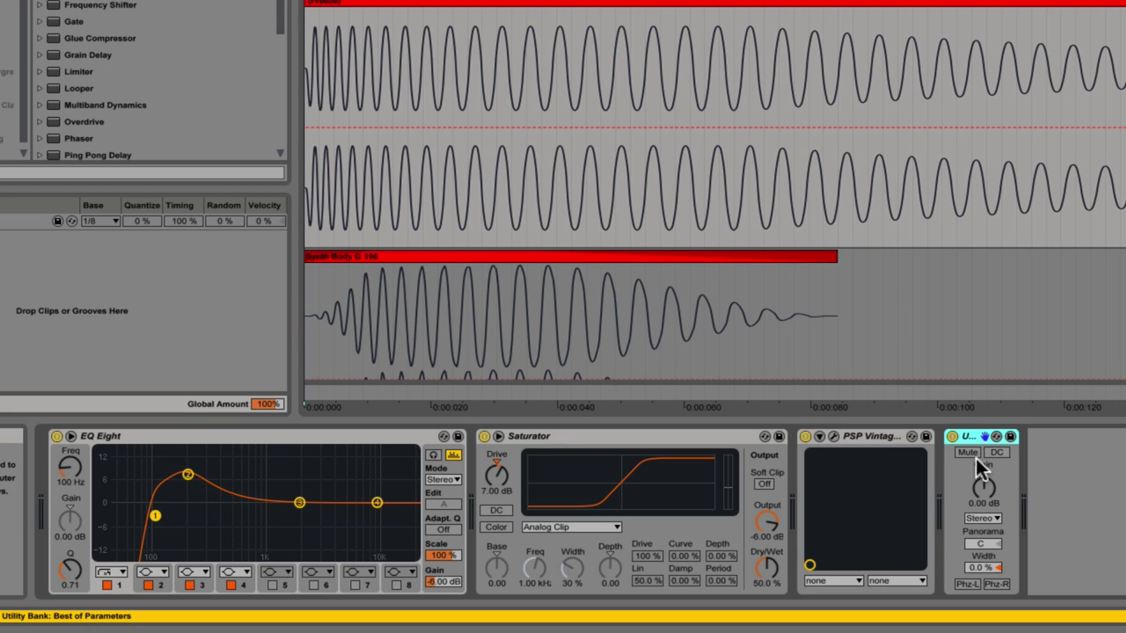
click(978, 568)
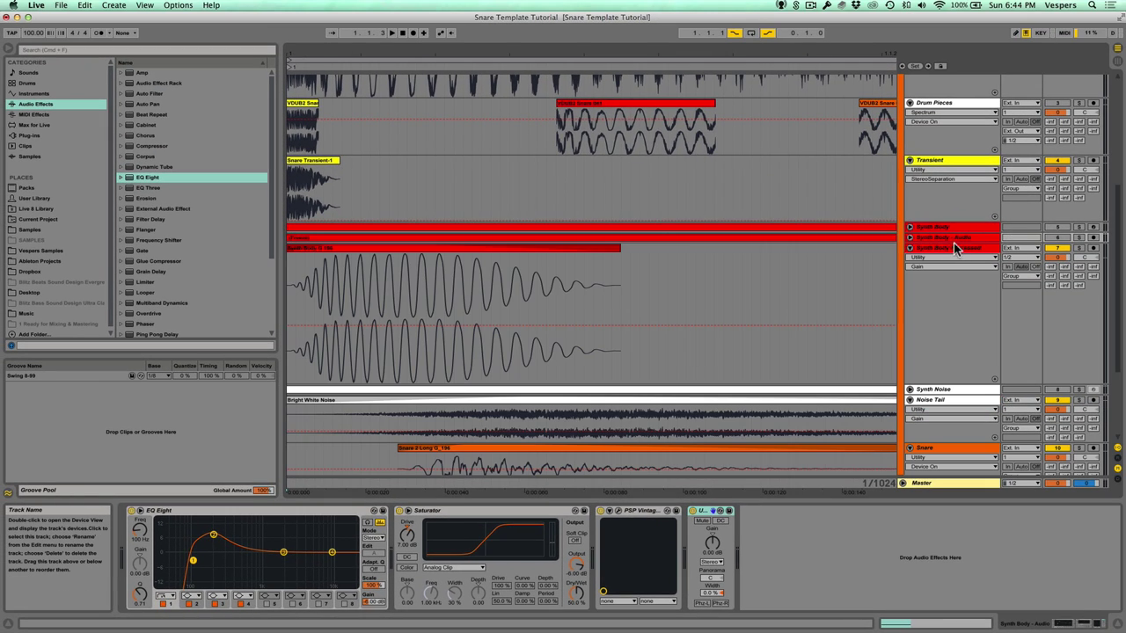
Solo the Synth Body Processed track and audition its Synth Body G 196 clip
click(952, 248)
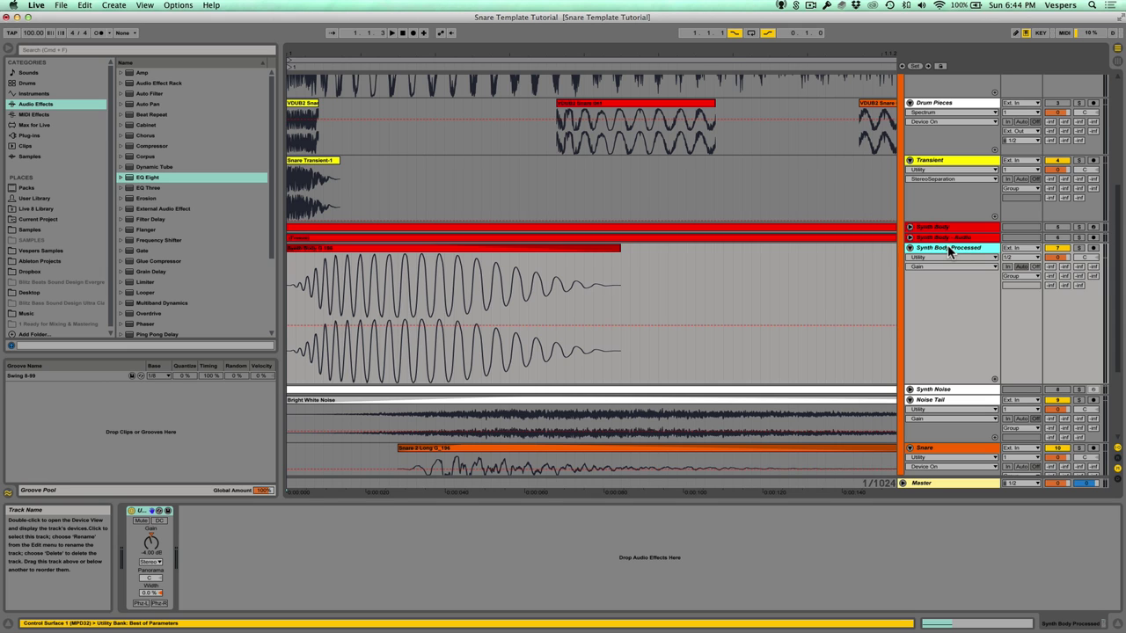
click(519, 251)
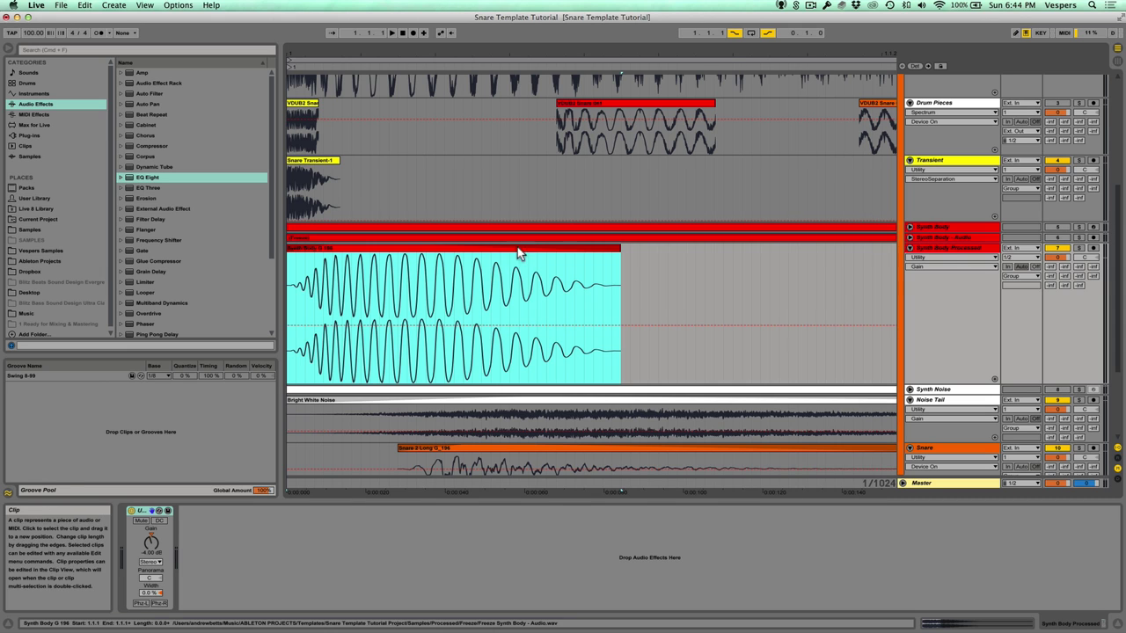
click(1081, 250)
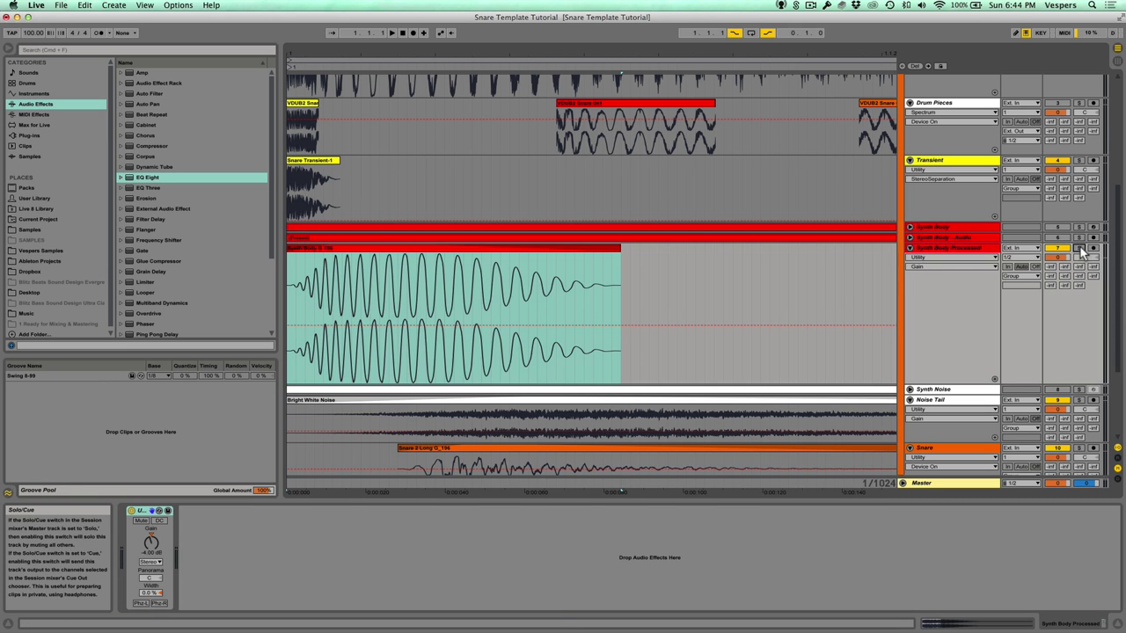
key(space)
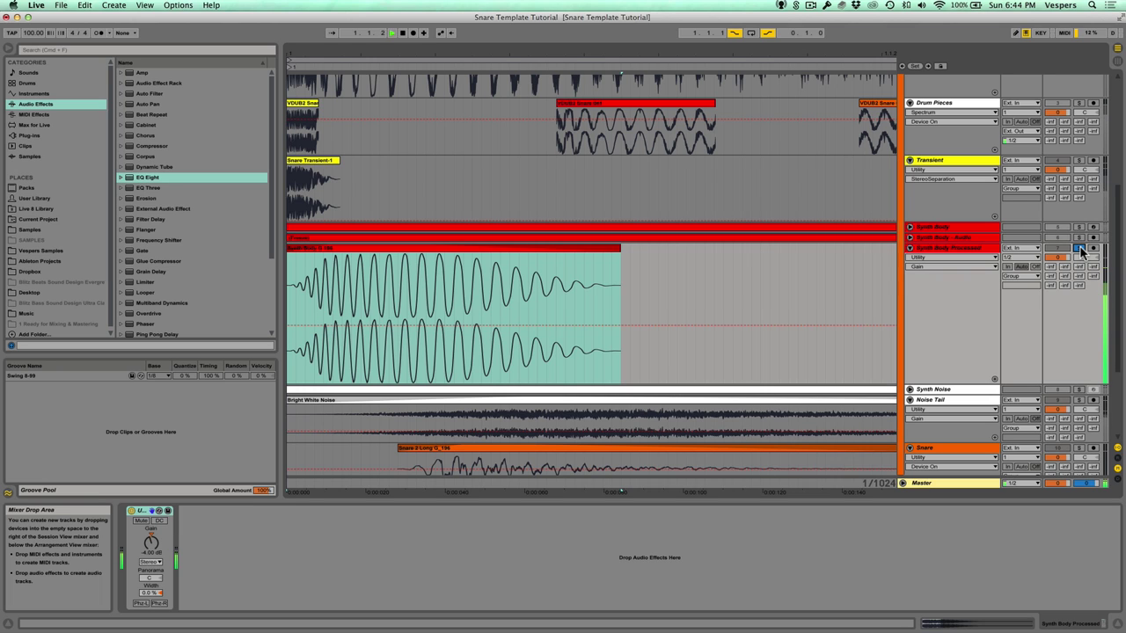
key(space)
Highlight the body section after the transient in the Reference Drum's VDUB2 Snare 041 clip, about 0.061 seconds long
click(424, 252)
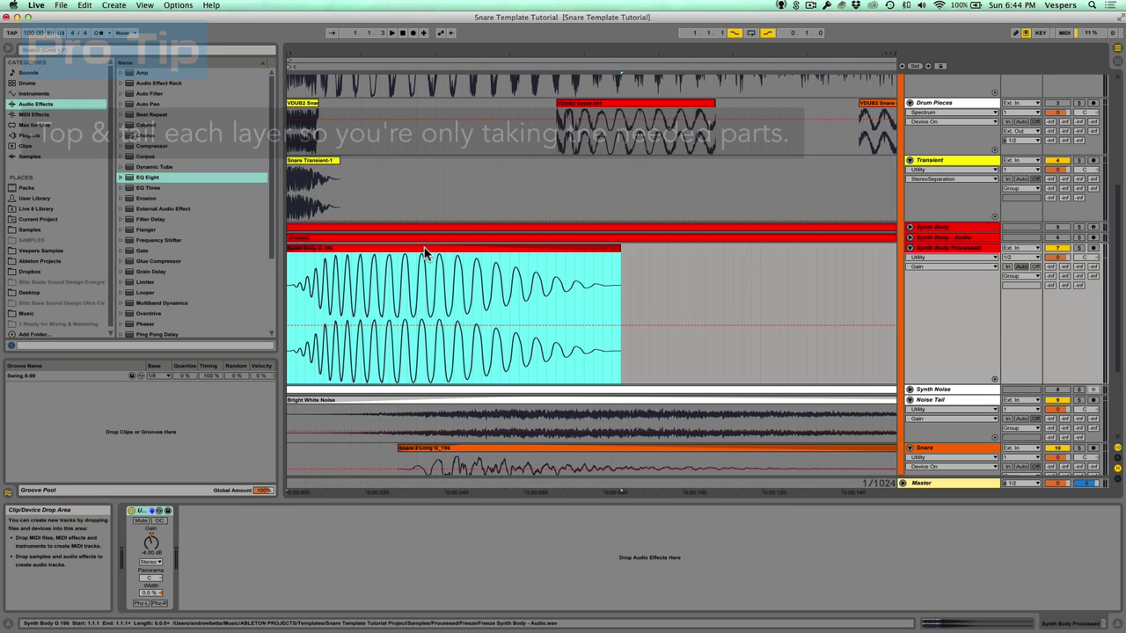
scroll(423, 251, up, 5)
scroll(428, 254, up, 2)
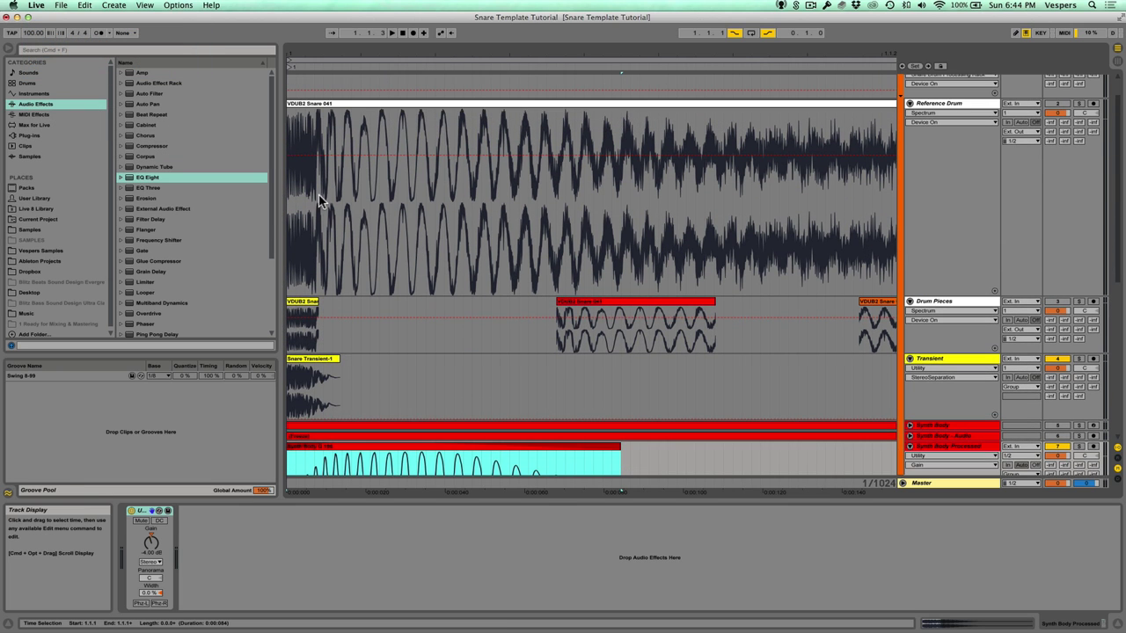
drag(314, 197, 560, 195)
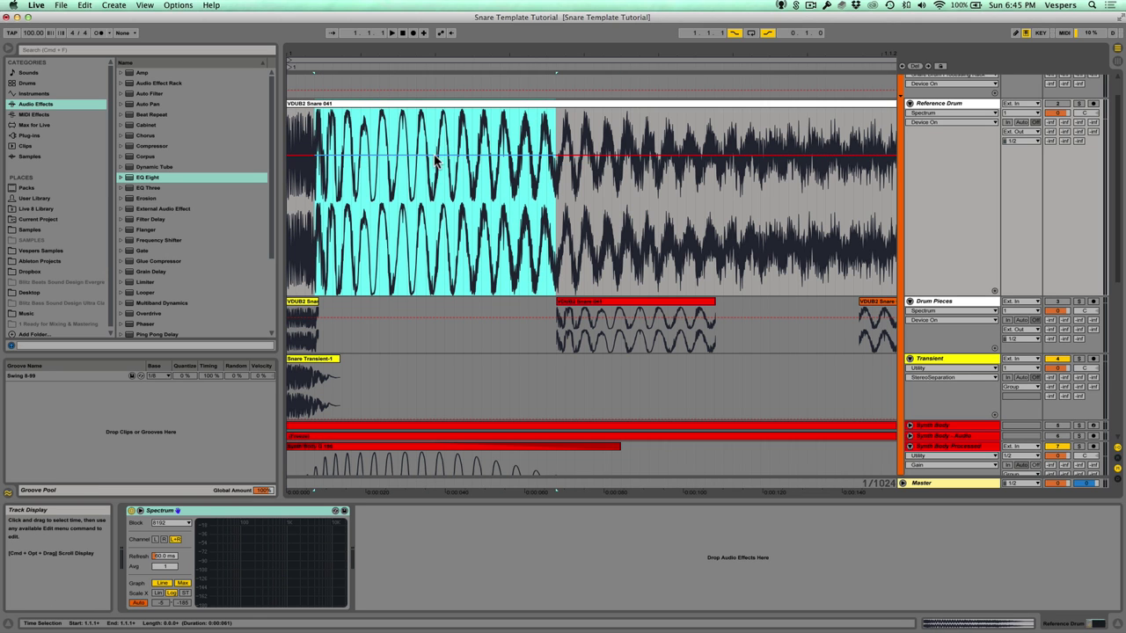
Show the clip fades on the Synth Body Processed track's clip, then collapse the track
scroll(438, 253, down, 3)
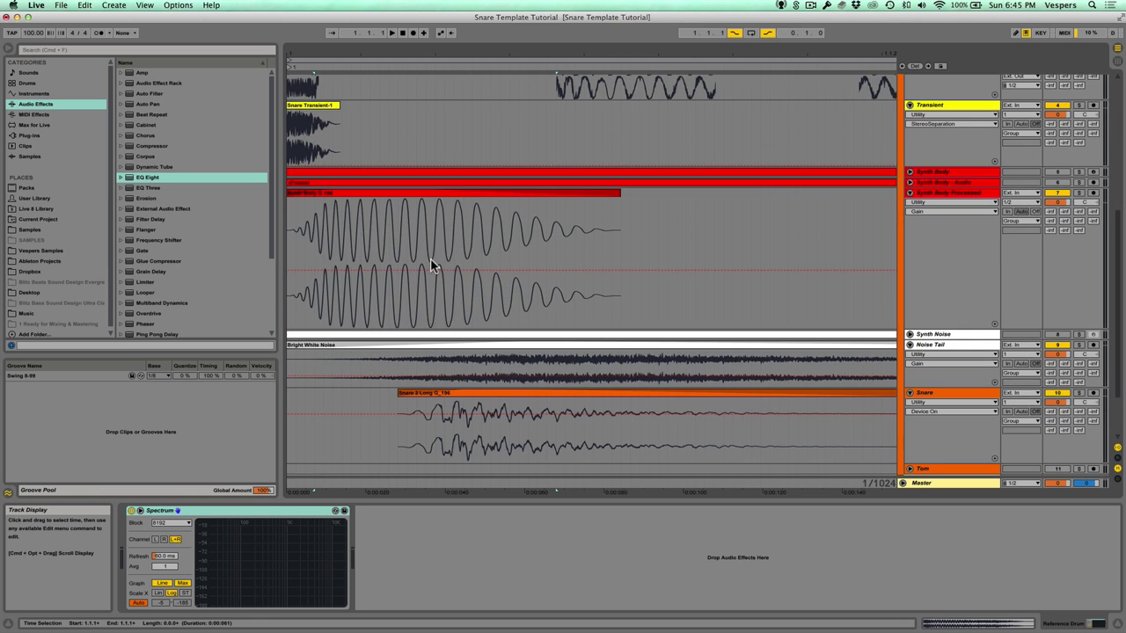
scroll(431, 258, up, 1)
click(392, 226)
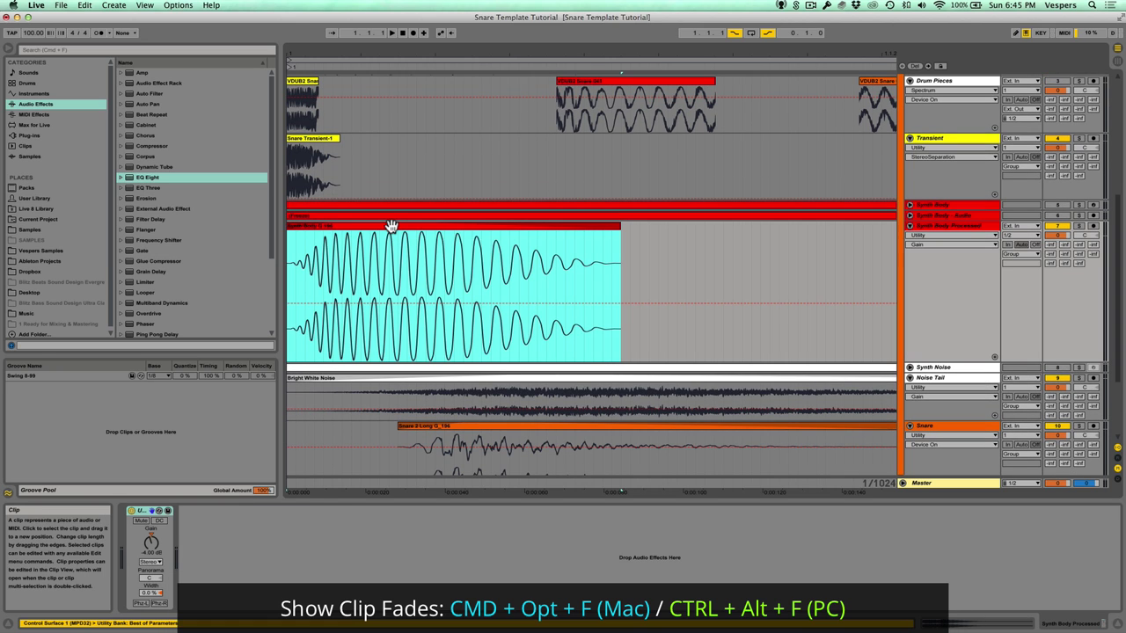
key(super+alt+f)
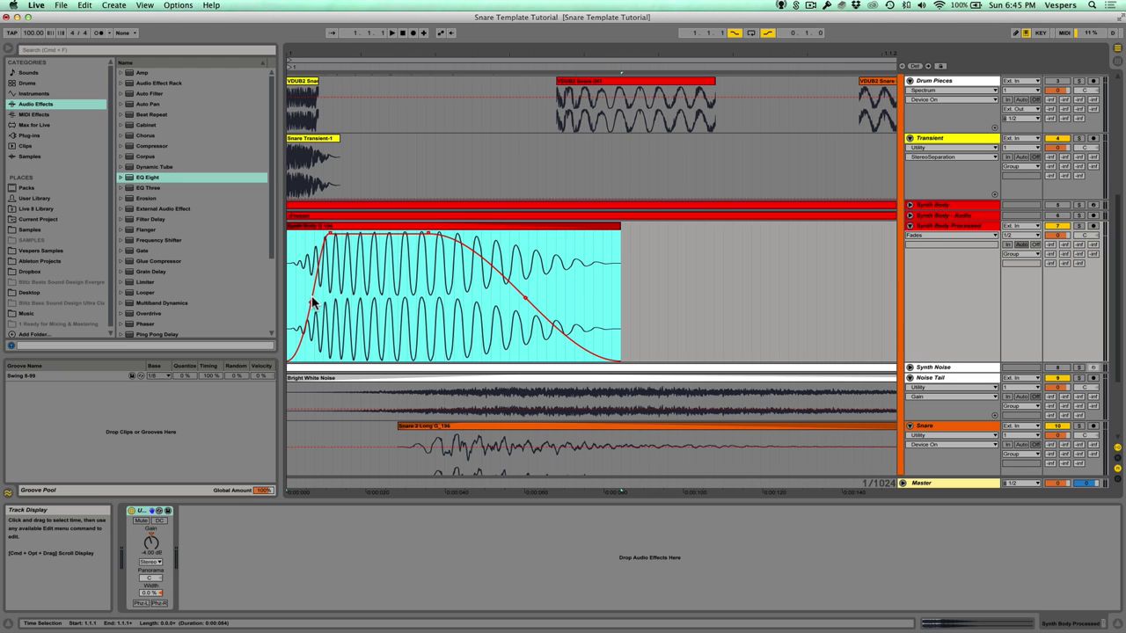
click(292, 277)
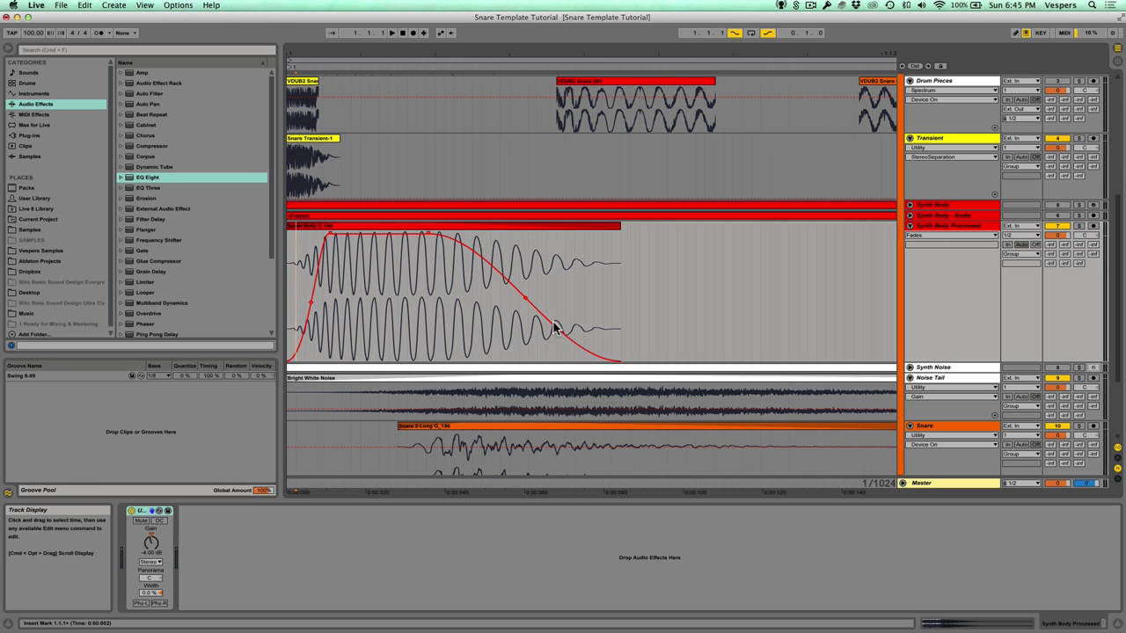
click(911, 225)
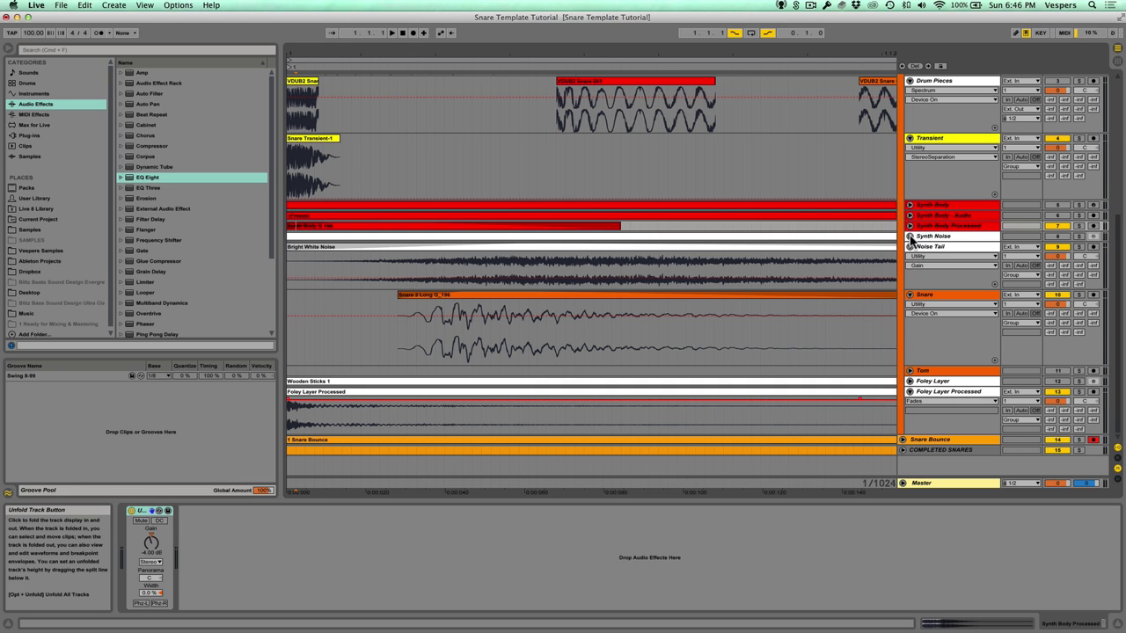
Expand the Synth Noise track, zoom the timeline out and open its Serum plug-in window
click(910, 237)
drag(515, 54, 389, 42)
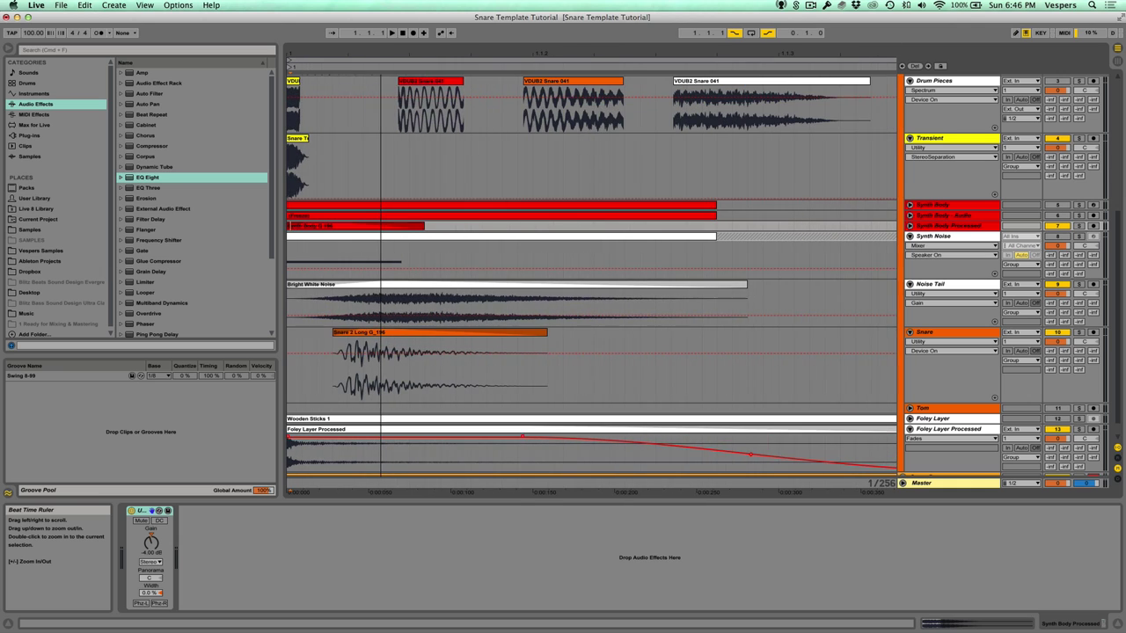
right_click(959, 245)
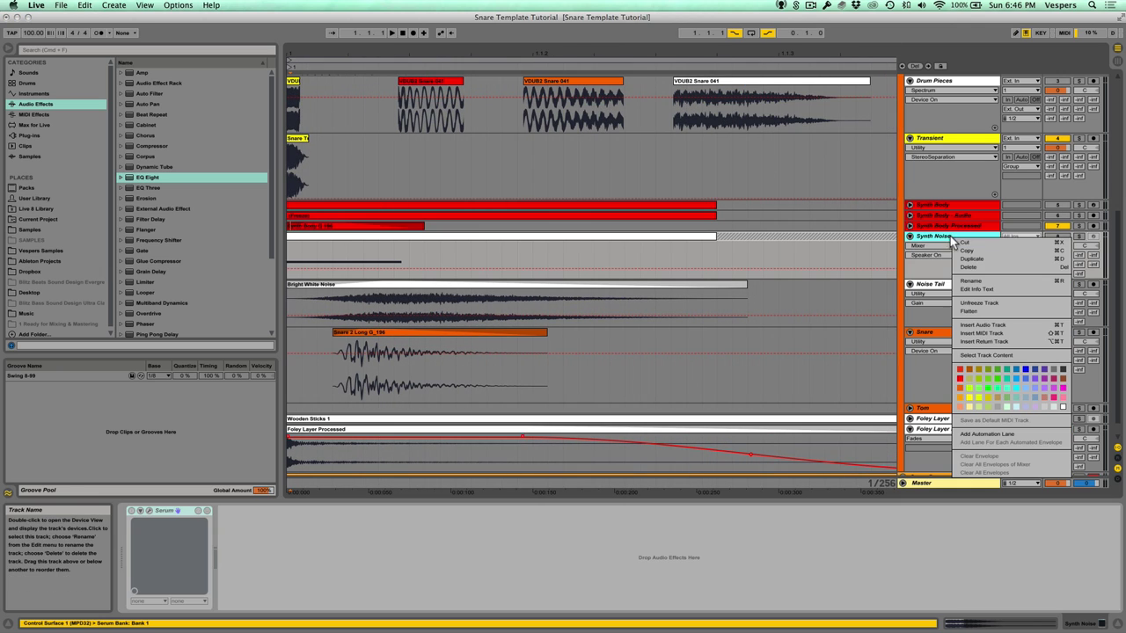
key(Escape)
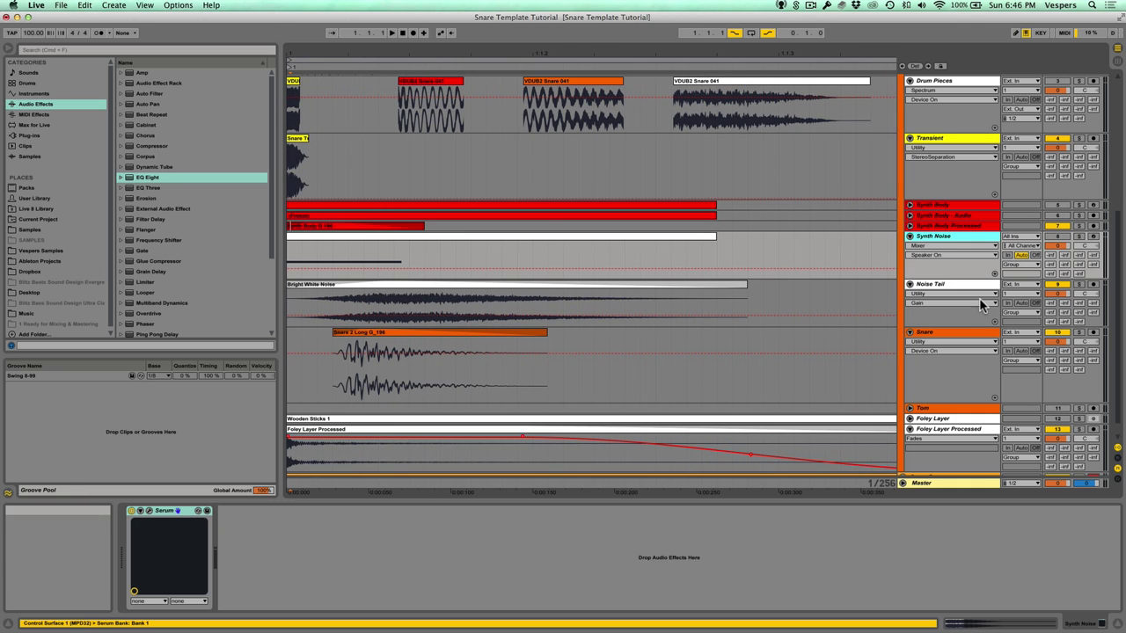
click(402, 236)
click(149, 511)
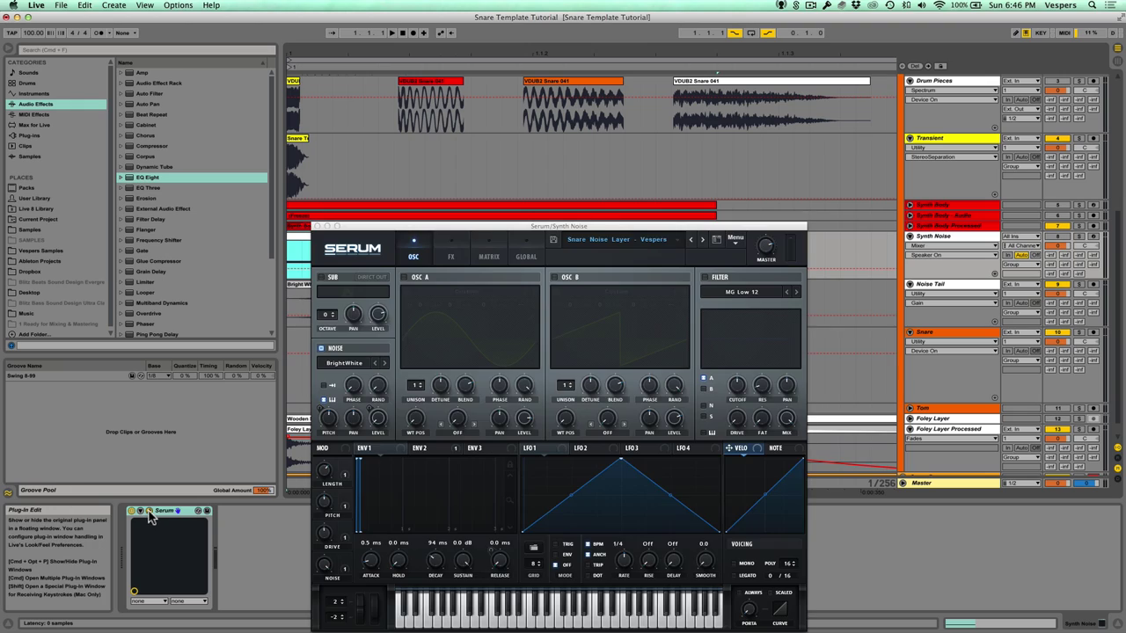
drag(604, 221, 597, 125)
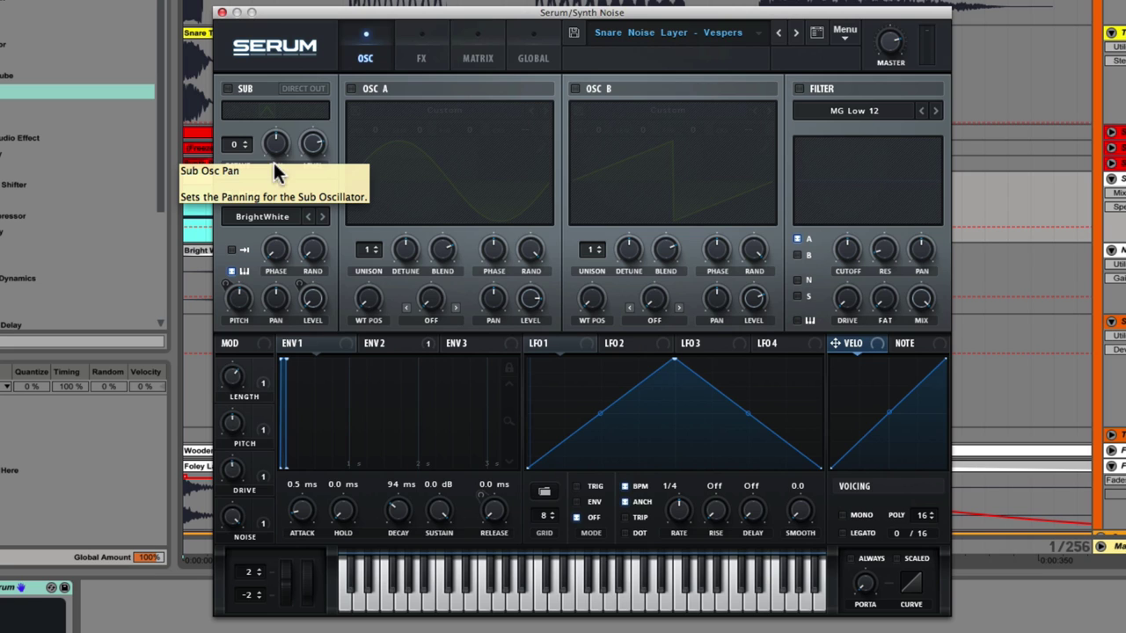
Examine Serum's Noise oscillator and browse its sample categories, including the Analog list with BrightWhite
click(226, 191)
click(226, 192)
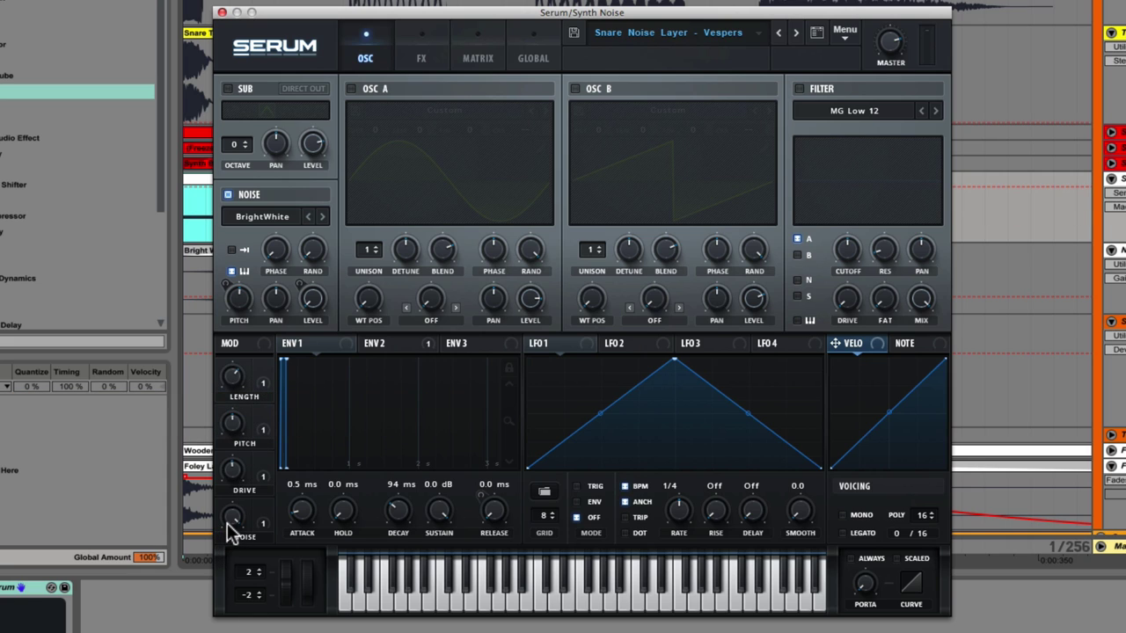
click(265, 217)
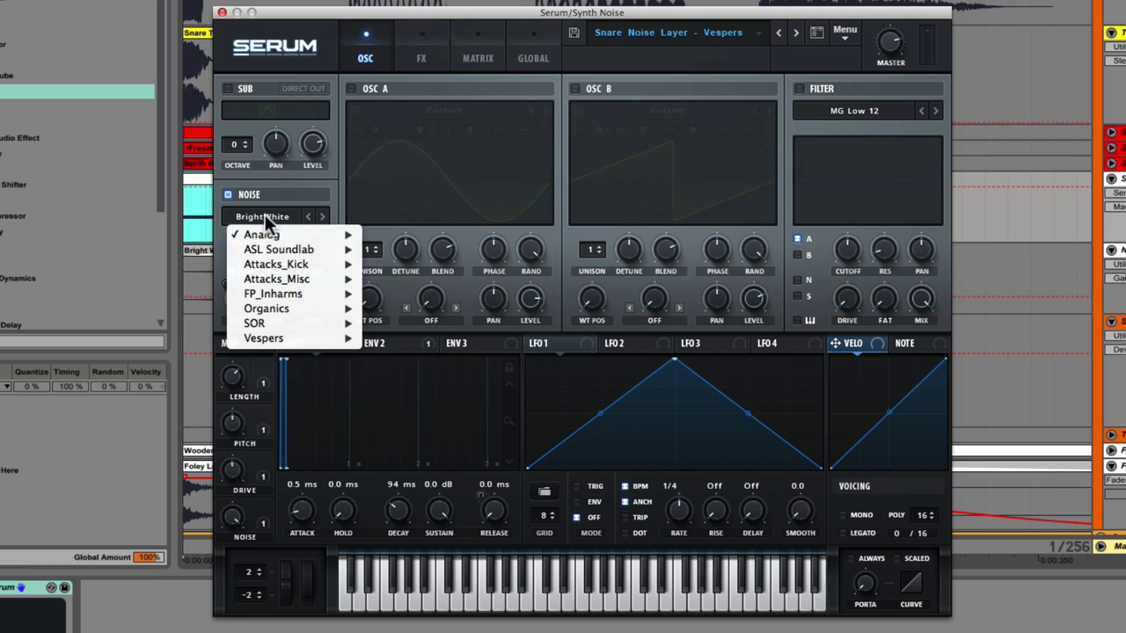
mouse_move(263, 231)
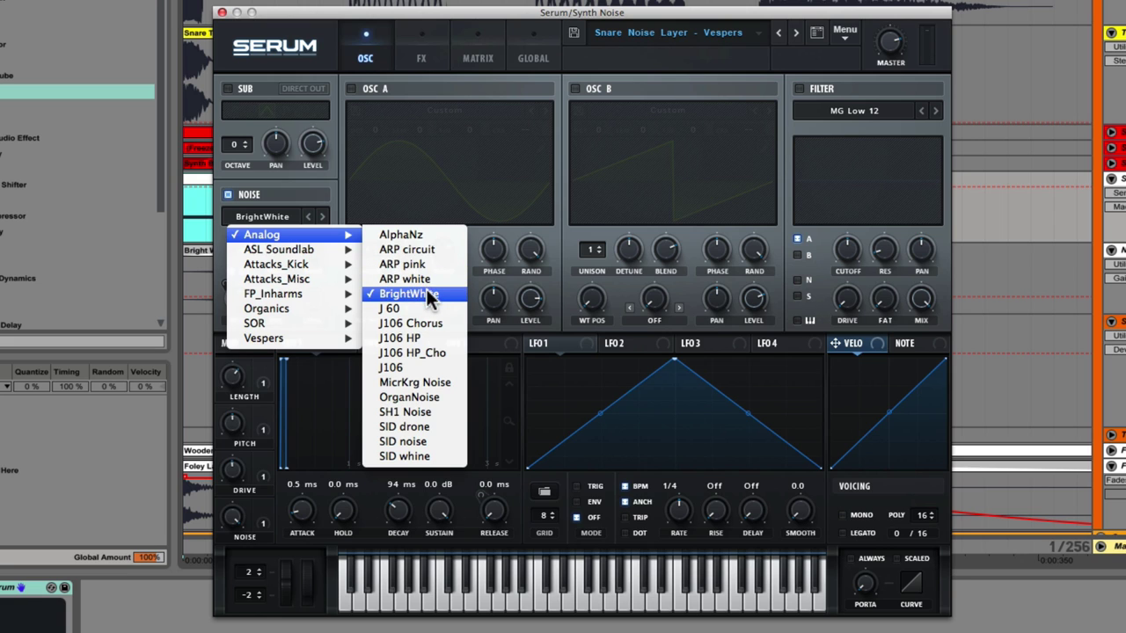
mouse_move(276, 321)
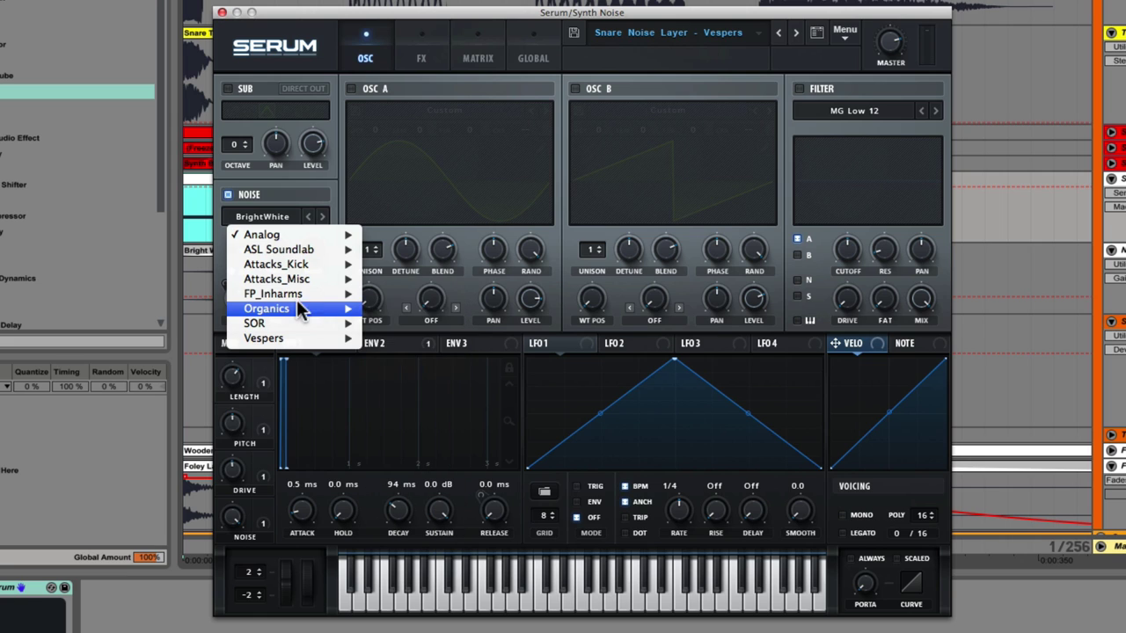
click(285, 194)
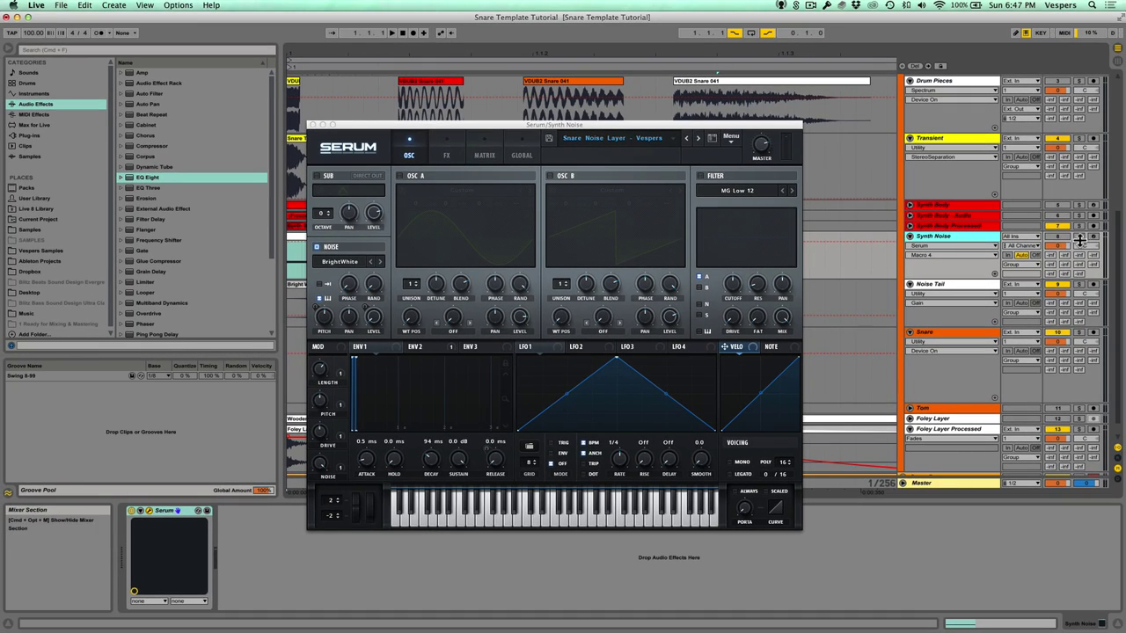
Solo the Synth Noise track, audition it and close the Serum window
click(963, 236)
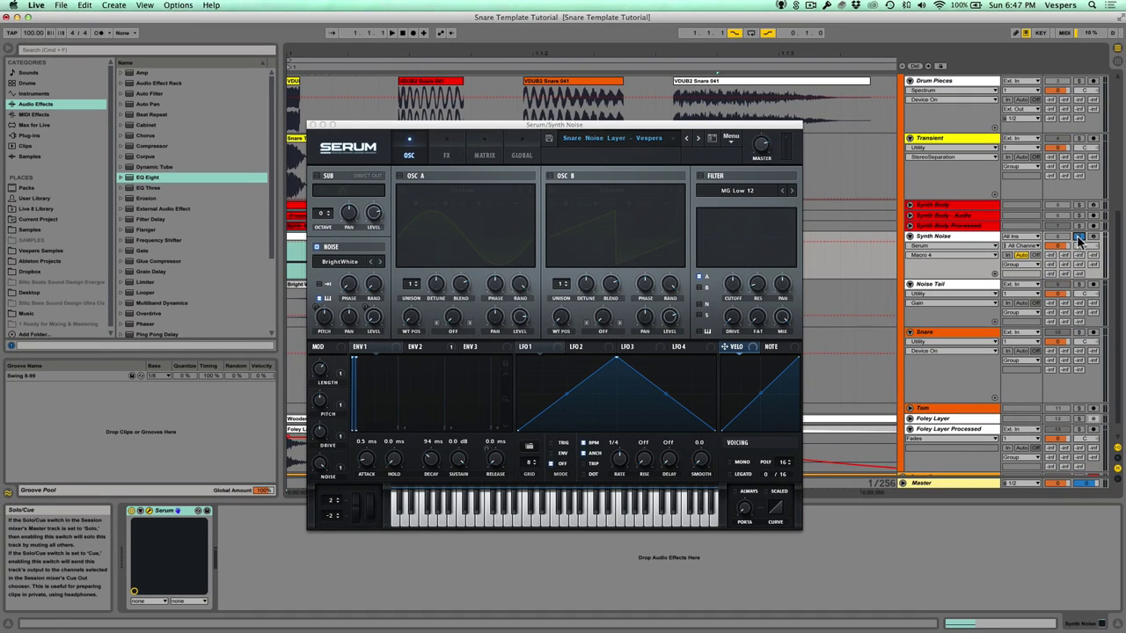
key(space)
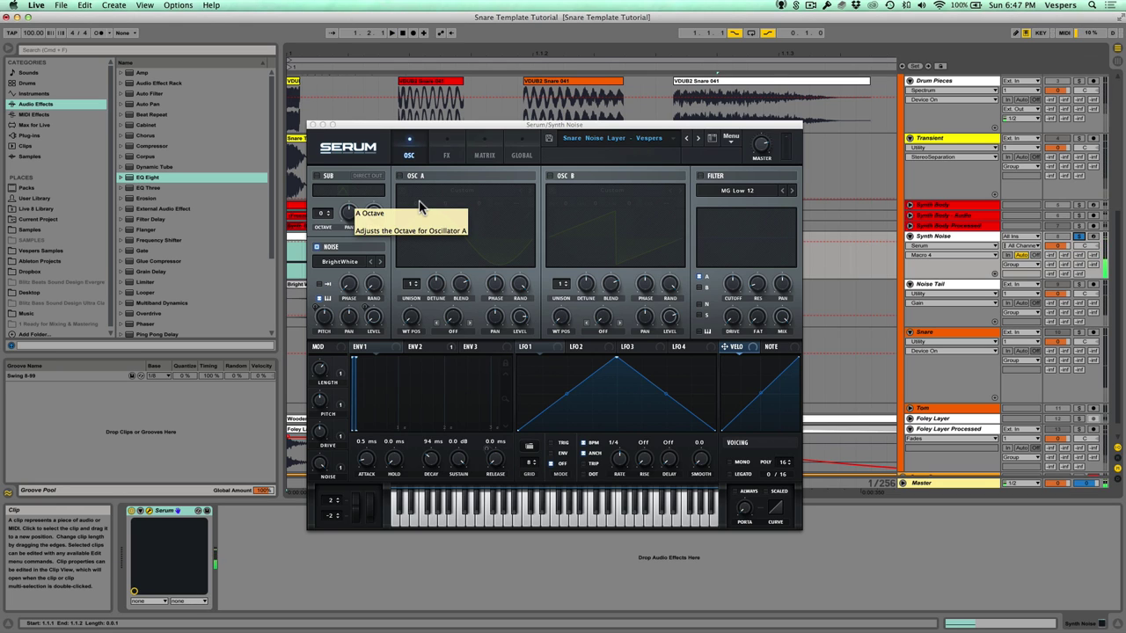
key(space)
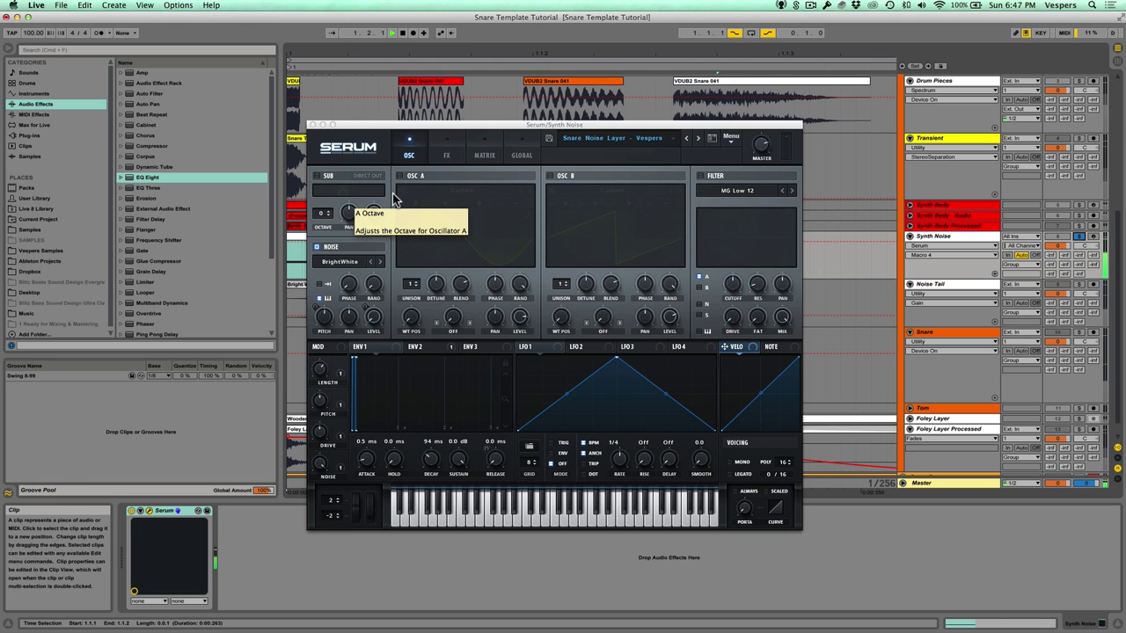
key(space)
click(312, 125)
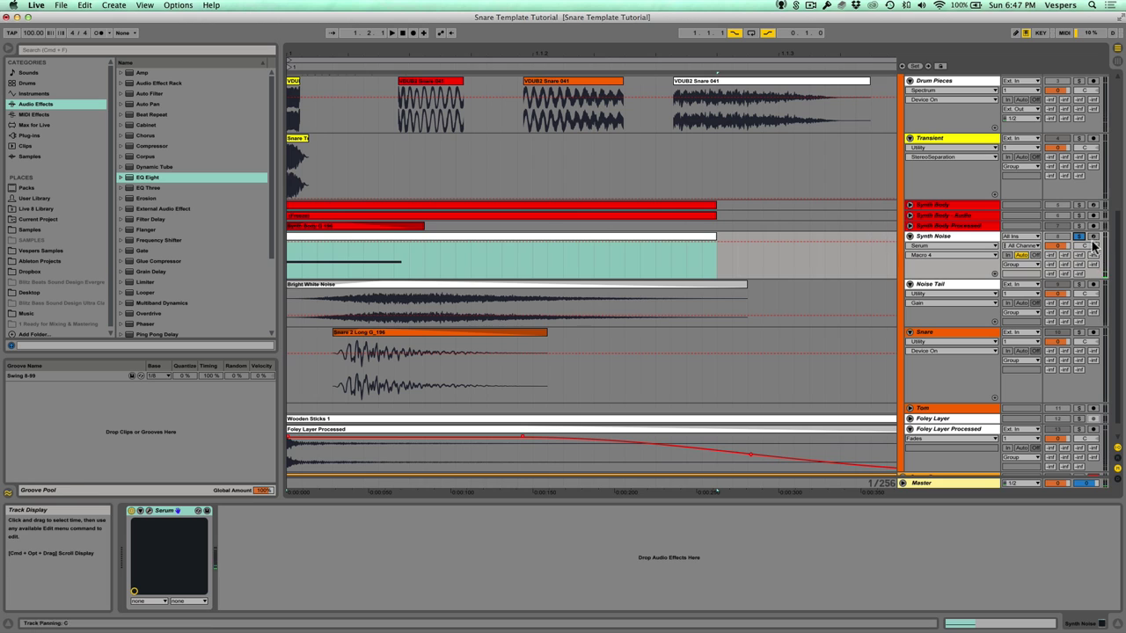
Unsolo and collapse the Synth Noise track, and make the Noise Tail track taller
click(952, 239)
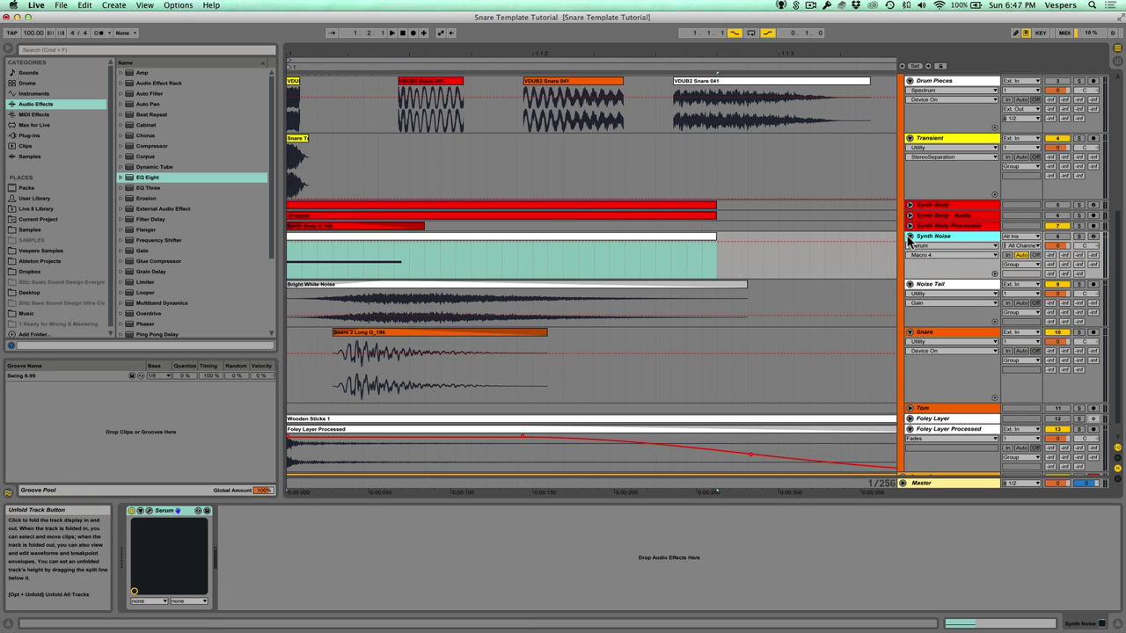
click(911, 237)
click(912, 249)
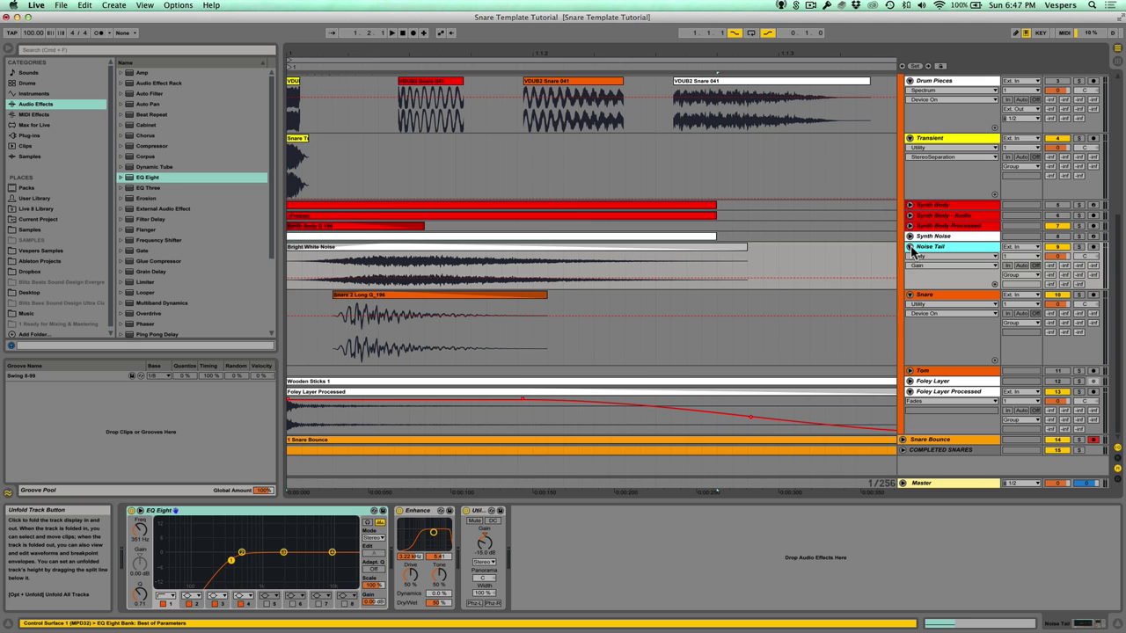
drag(970, 292, 966, 320)
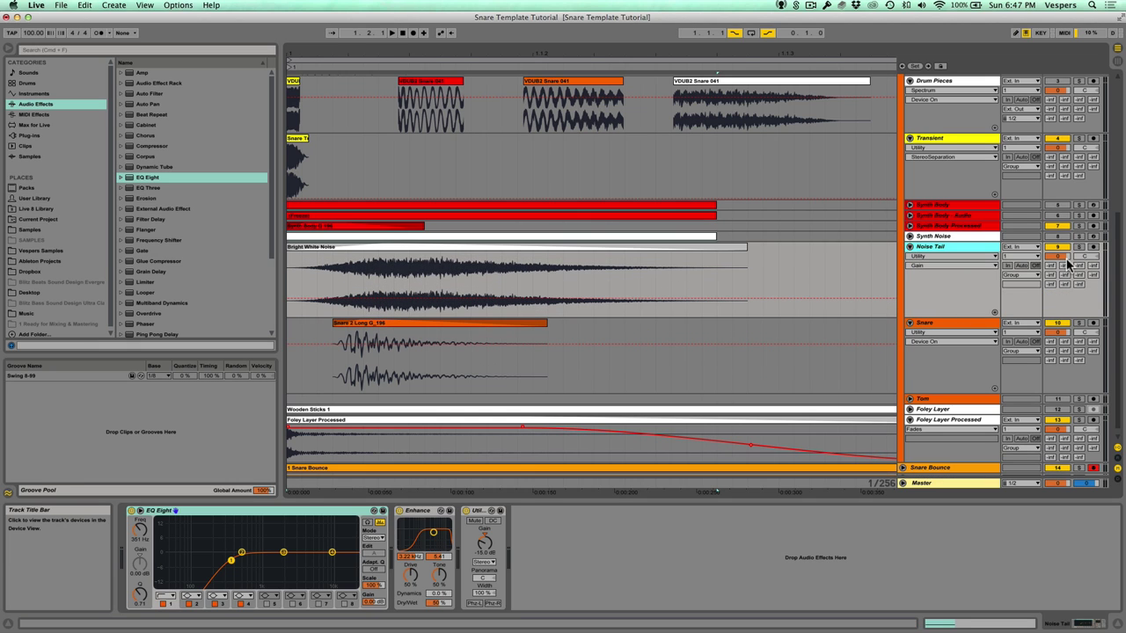
Solo and audition the Noise Tail's Bright White Noise clip, and examine its EQ Eight, Enhance and Utility devices
click(1080, 249)
click(367, 252)
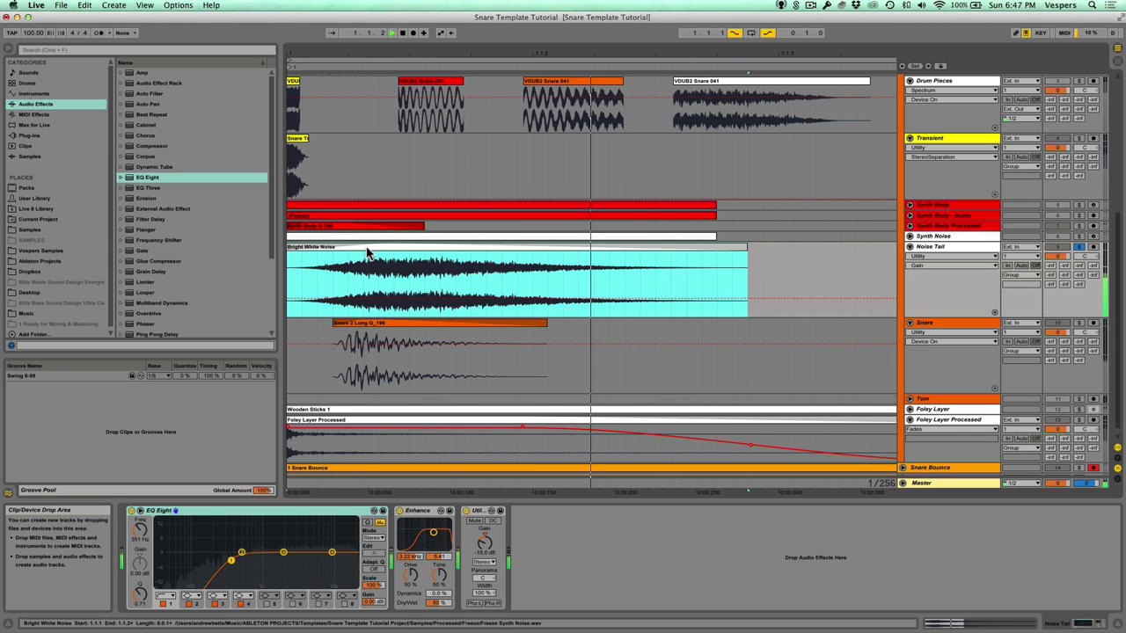
click(242, 512)
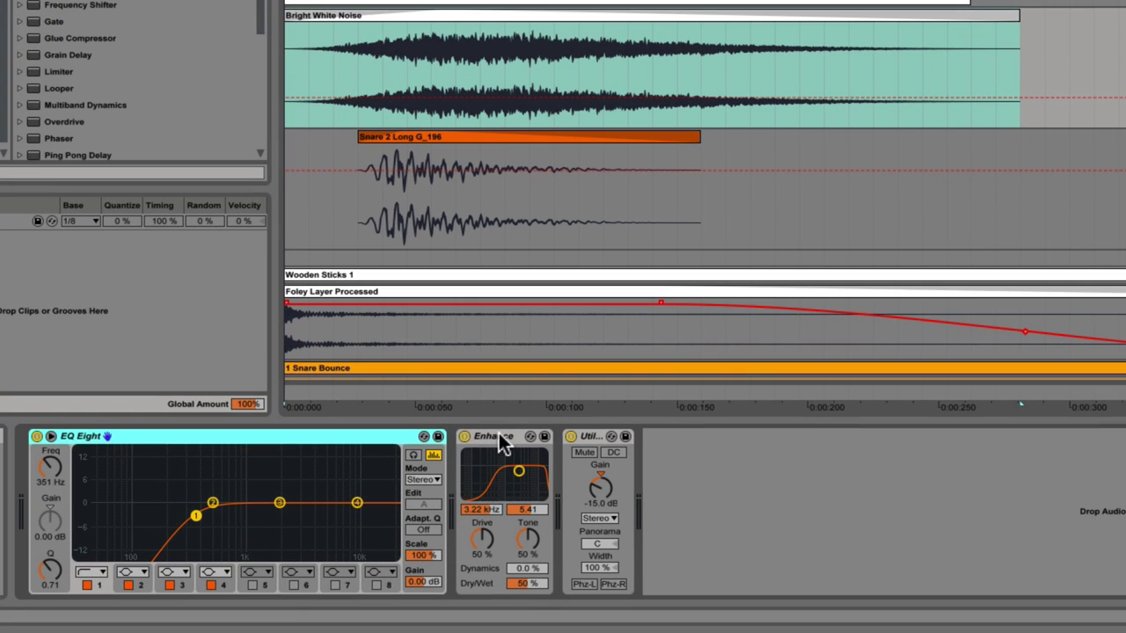
click(492, 439)
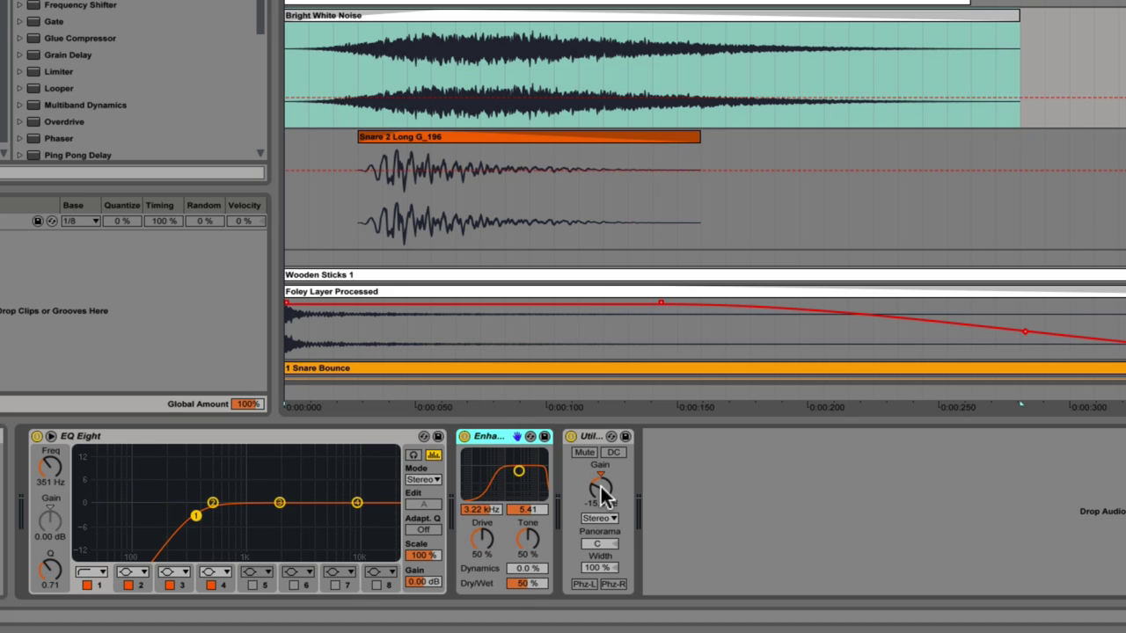
Show the fades on the Bright White Noise clip and compare its shape with the Reference Drum's tail
click(649, 14)
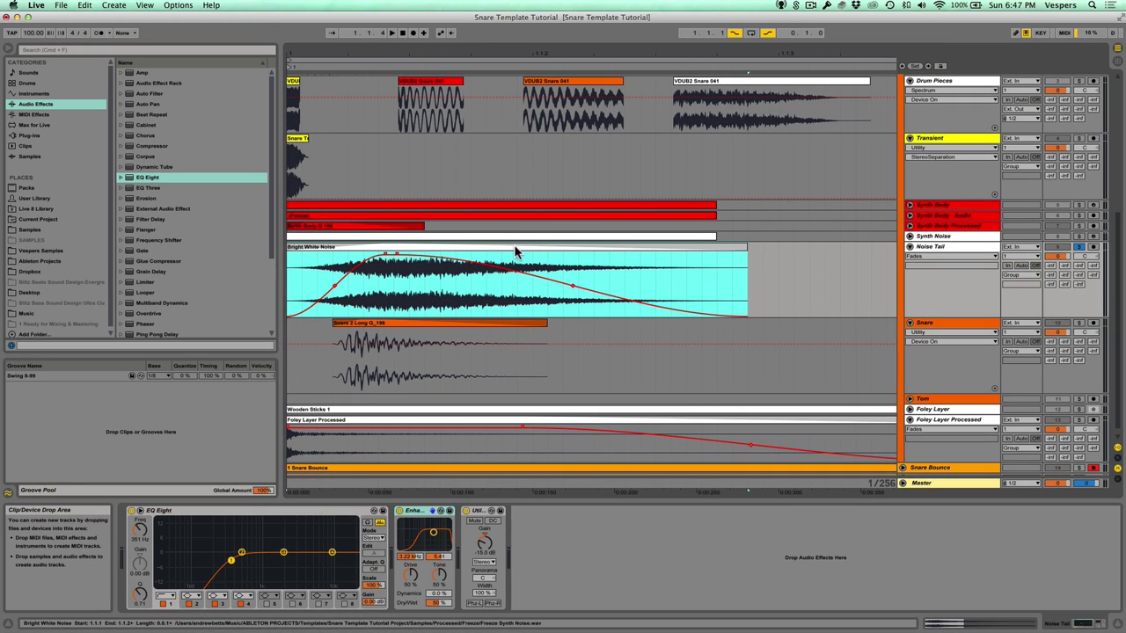
click(332, 291)
scroll(464, 231, up, 5)
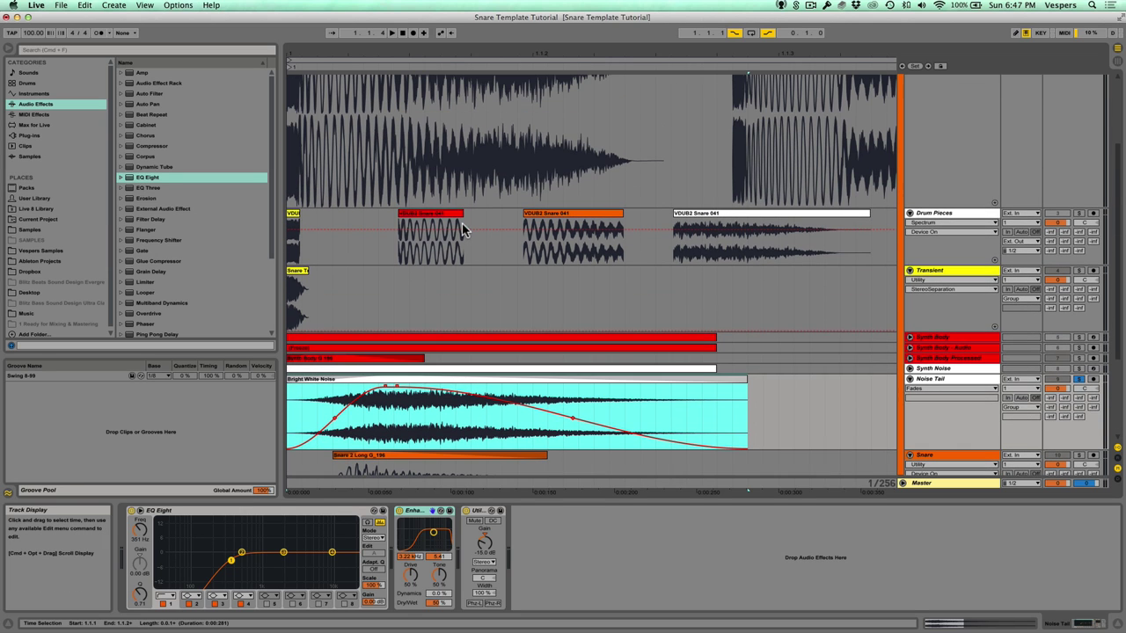
scroll(475, 171, up, 2)
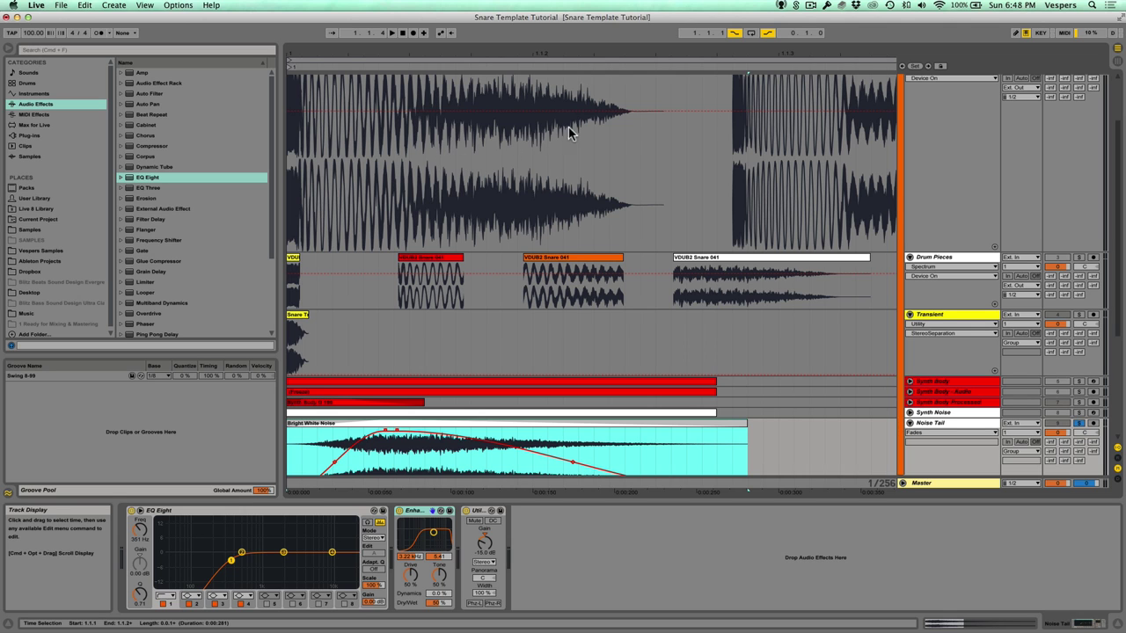
scroll(466, 202, down, 8)
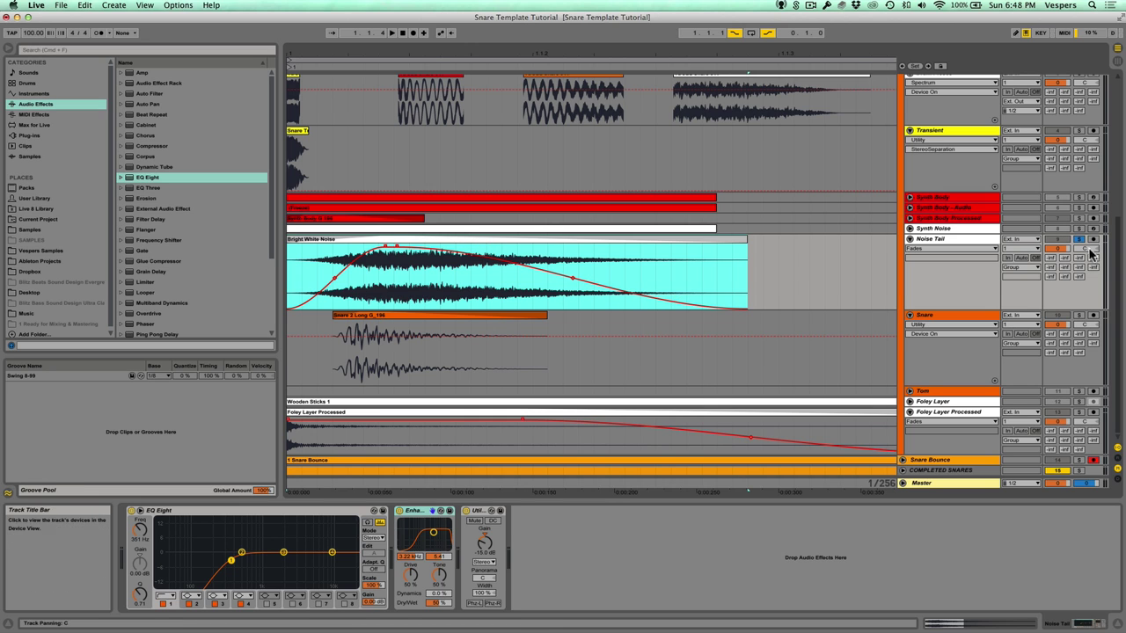
Unsolo and collapse the Noise Tail track, and audition the Transient track's snare clip soloed
click(910, 240)
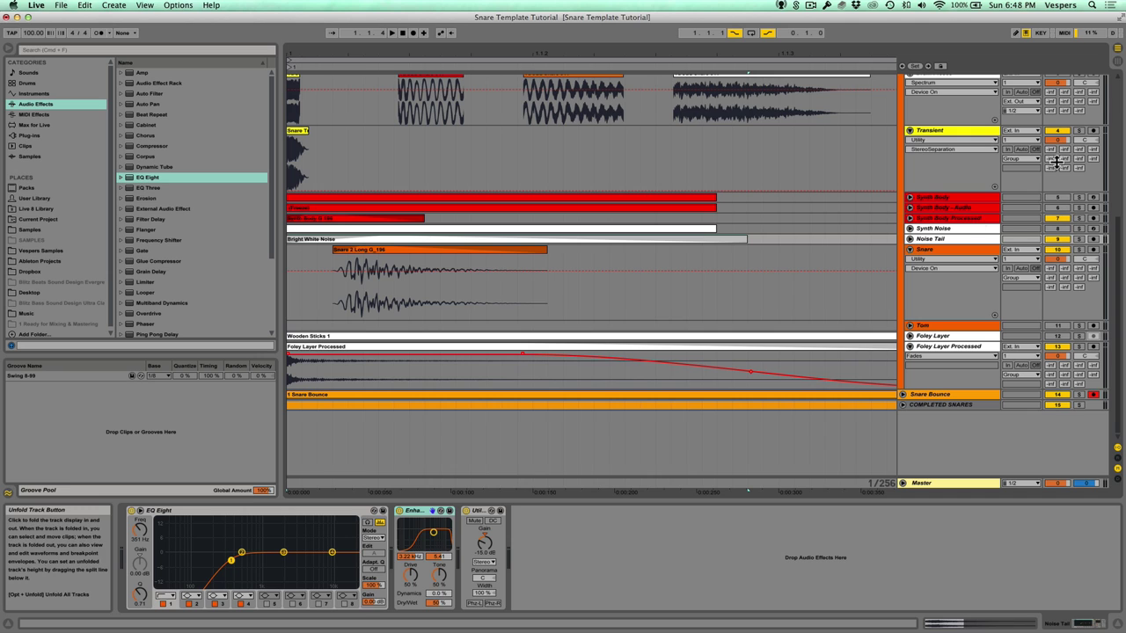
click(1078, 130)
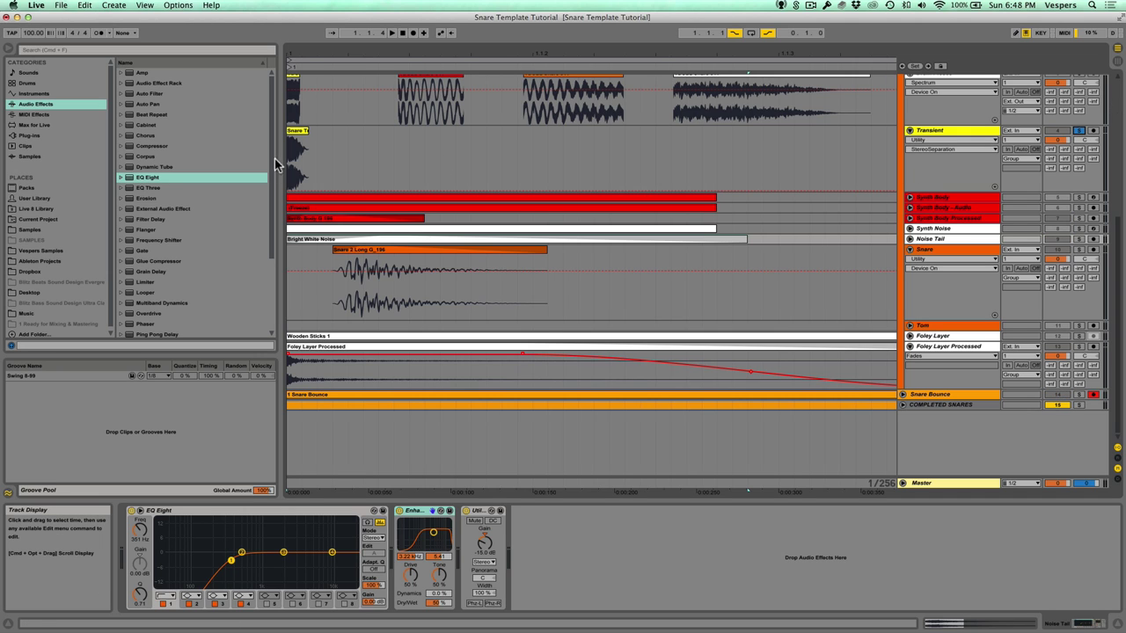
click(299, 145)
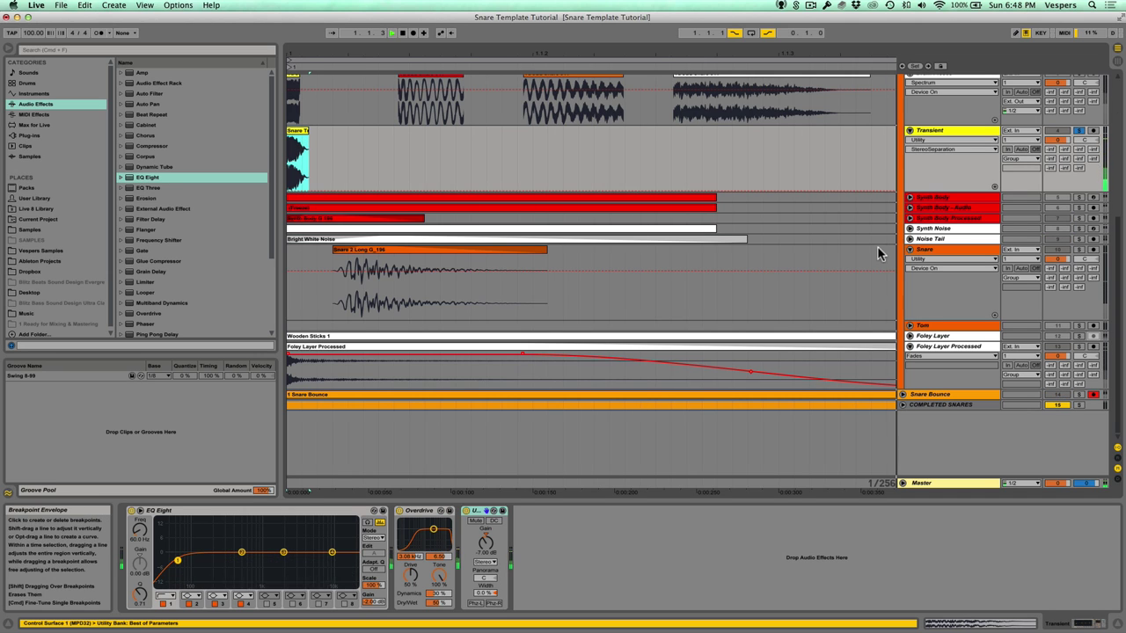
Solo the Synth Body Processed track alongside Transient and audition the layers together from the start of the transient clip
click(1079, 219)
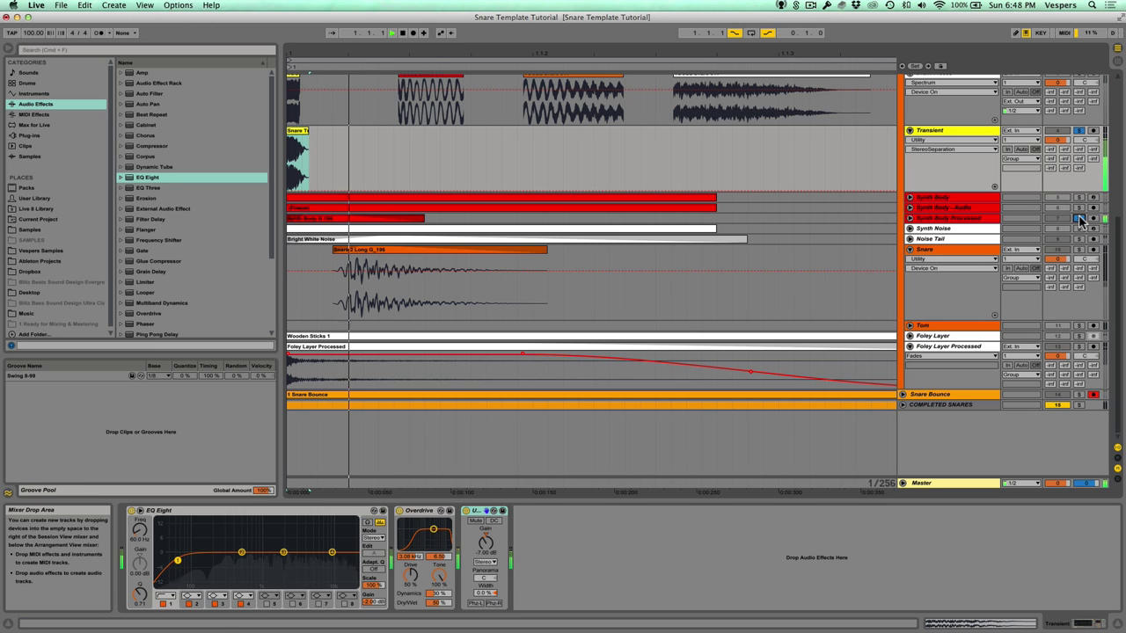
click(303, 134)
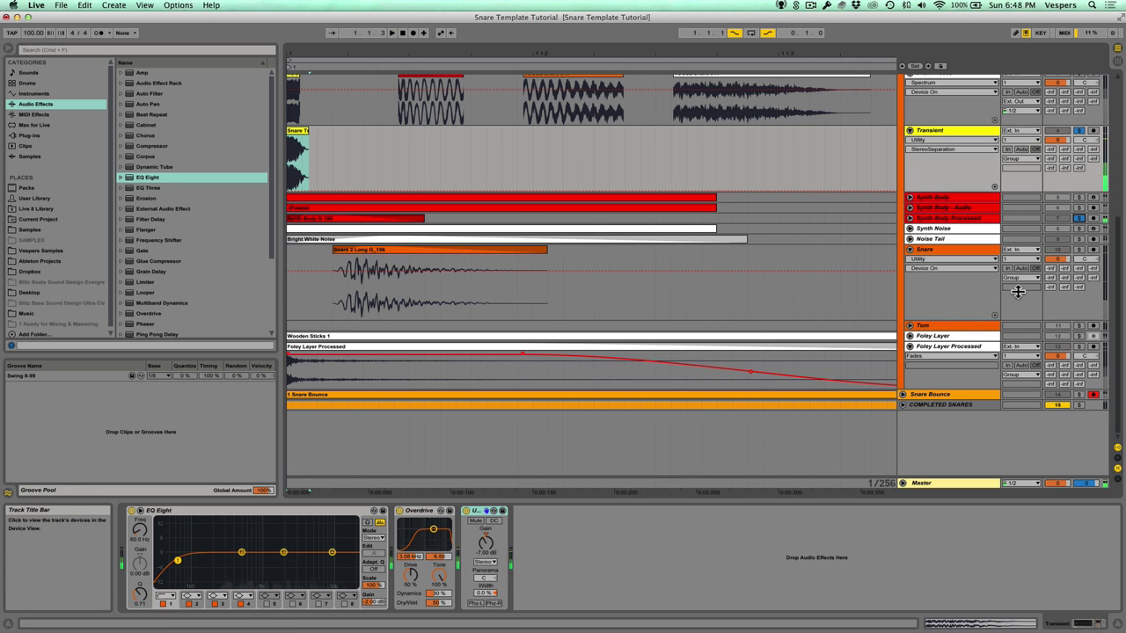
click(297, 134)
key(space)
click(341, 240)
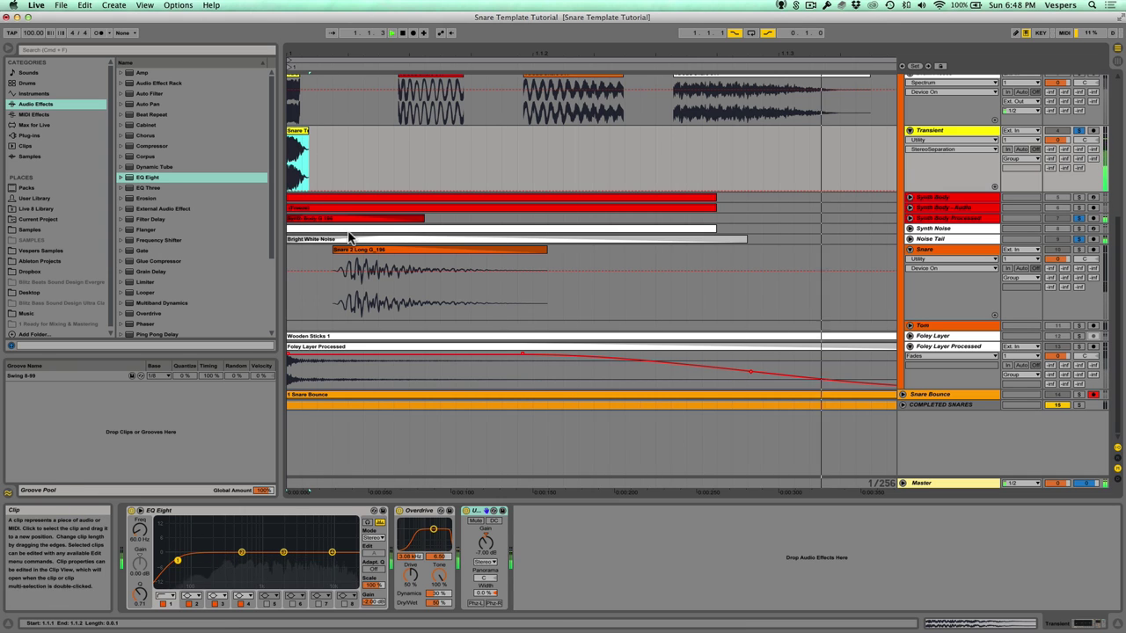
Stop playback and unsolo the Synth Body Processed and Transient tracks
key(space)
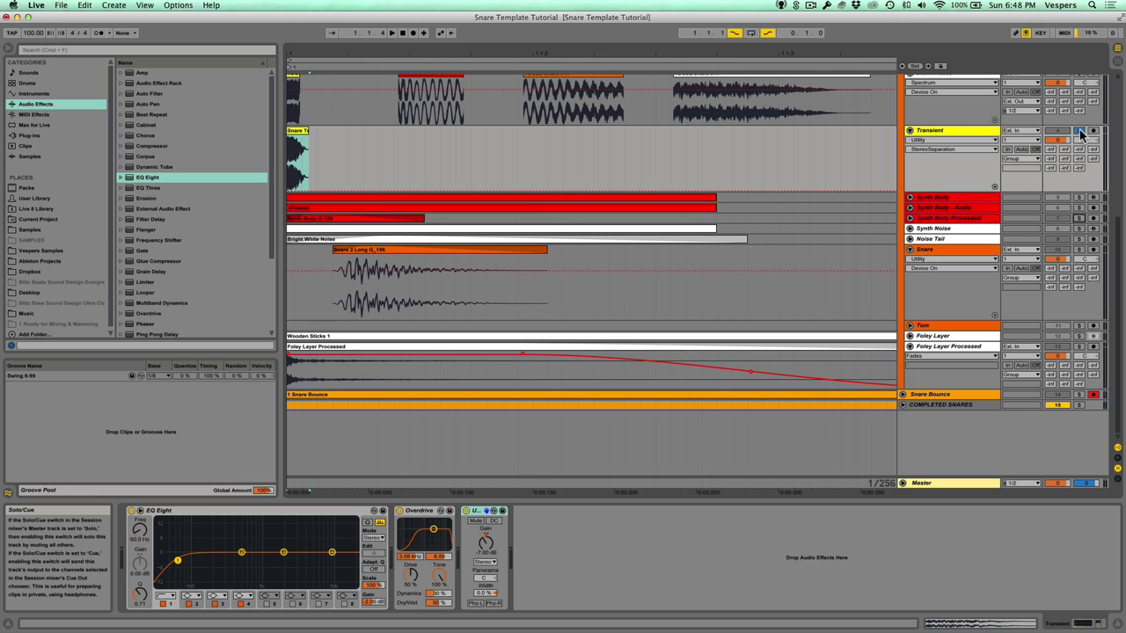
click(1078, 218)
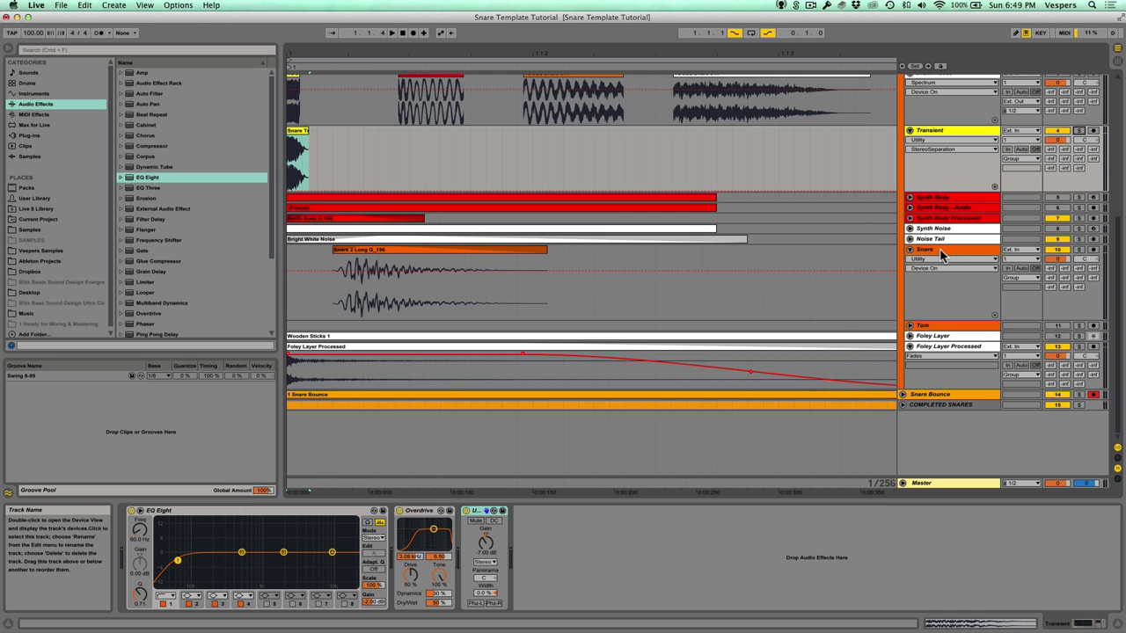
Audition the Snare track's Snare 2 Long G_196 clip with the Spectrum display enlarged, and examine its EQ Eight
click(377, 254)
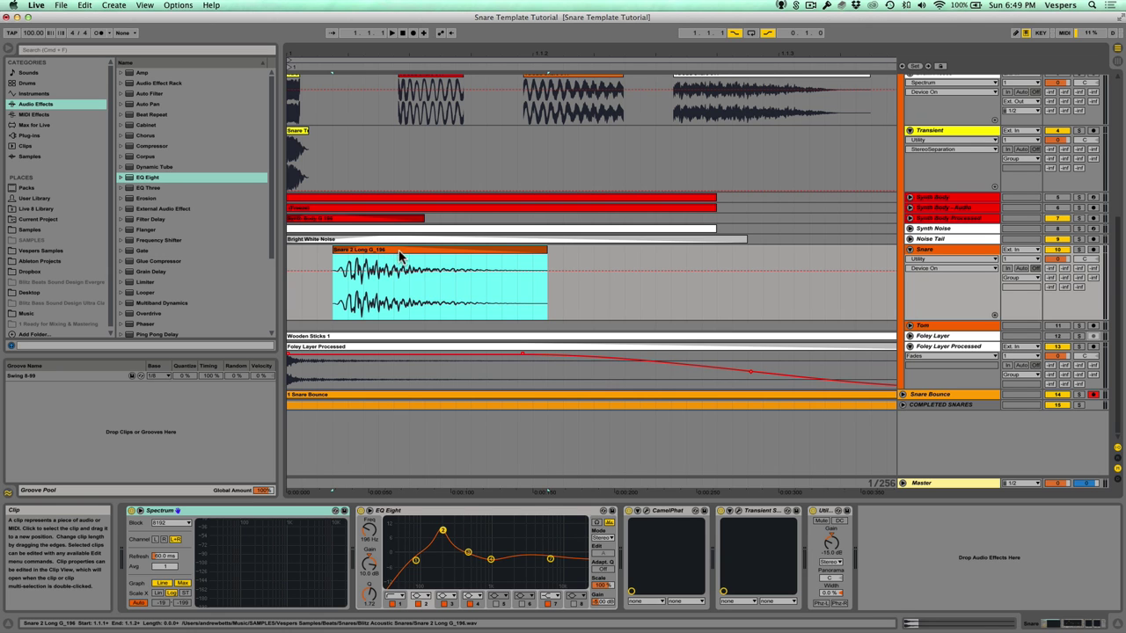
click(141, 512)
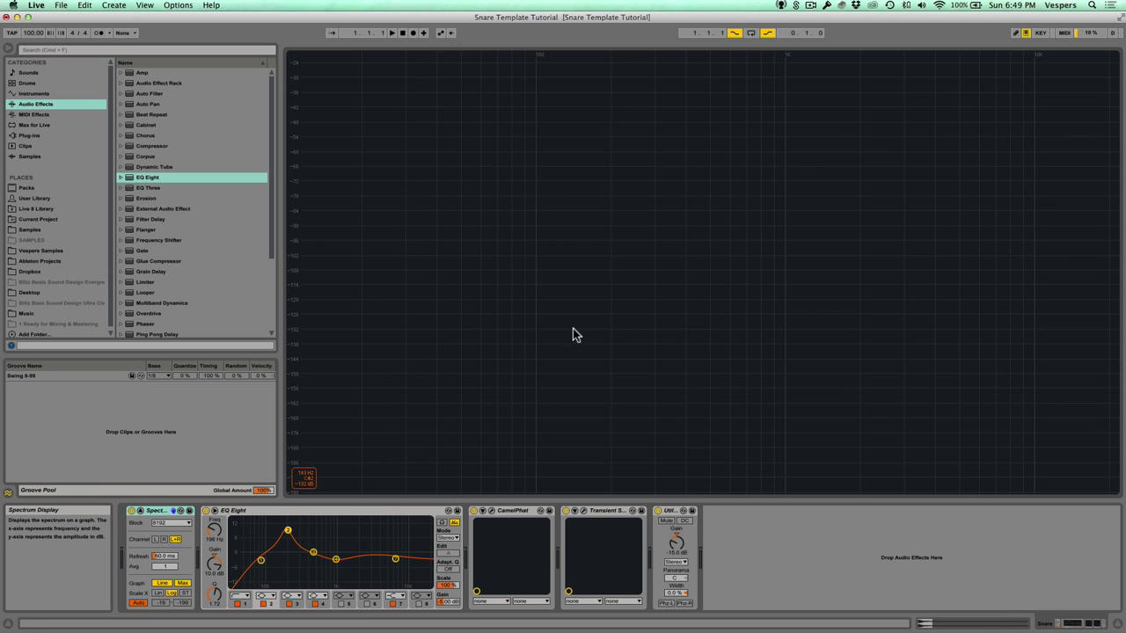
key(space)
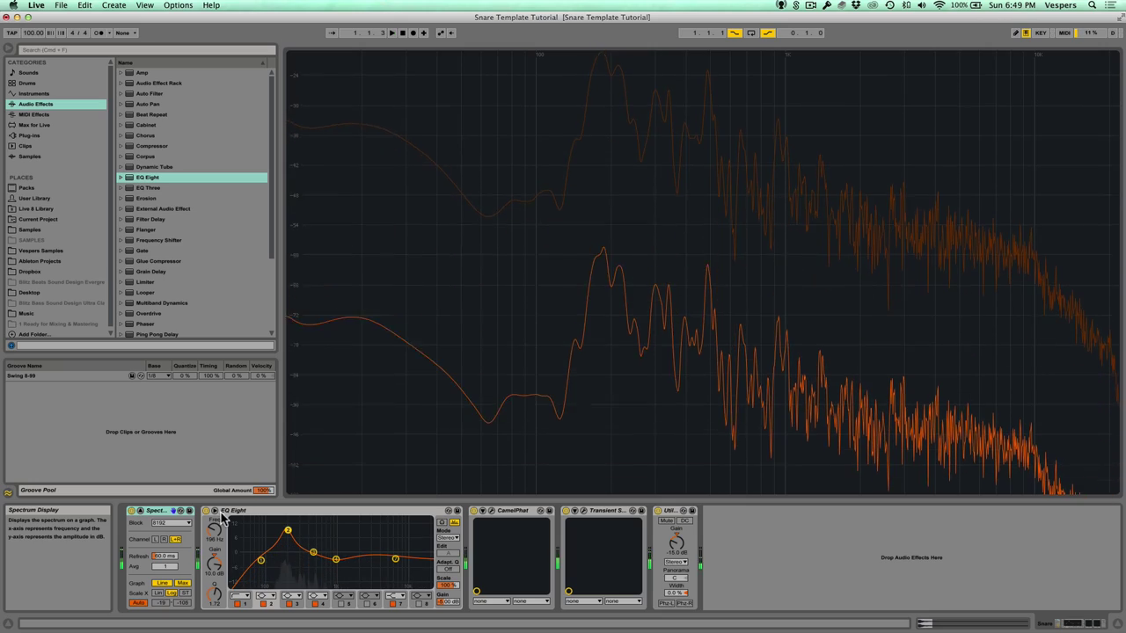
click(141, 511)
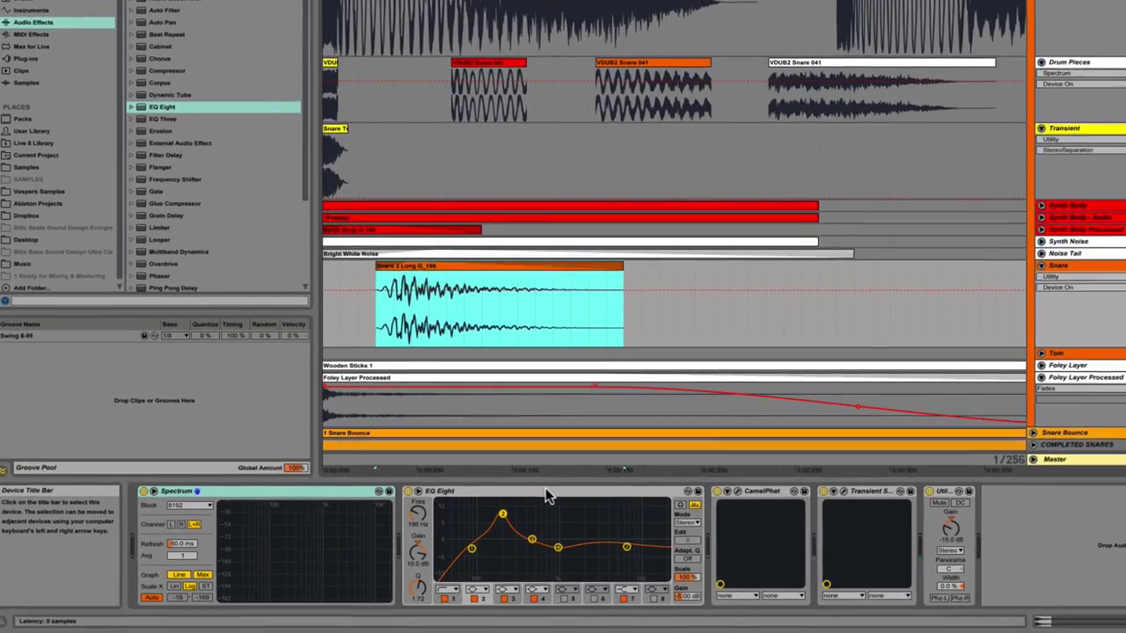
click(313, 510)
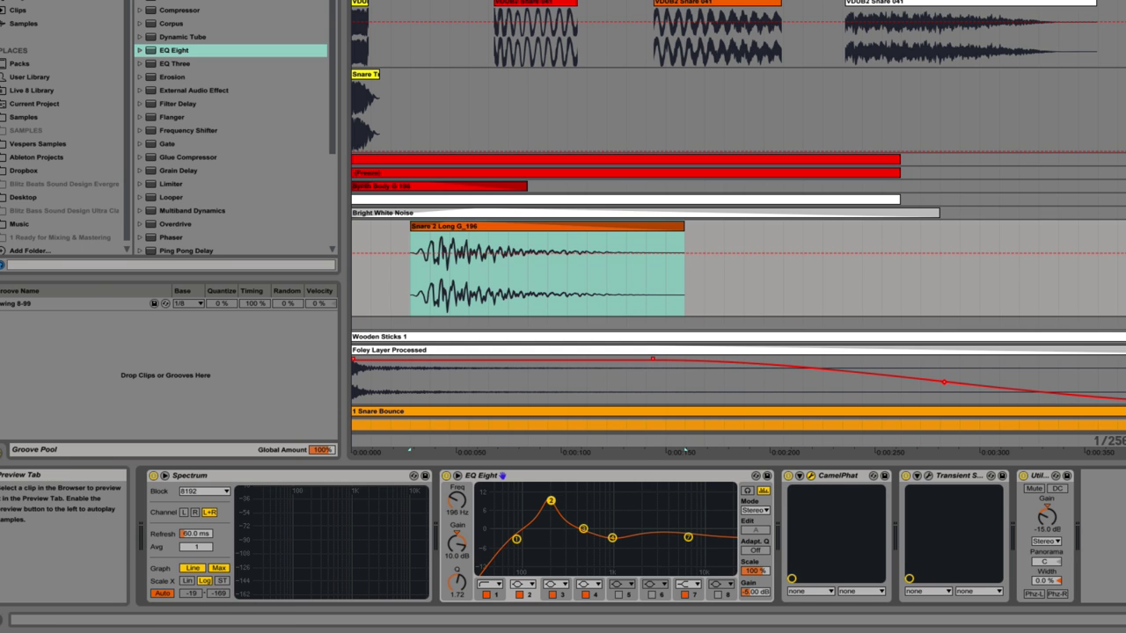
Examine the Snare track's CamelPhat compressor, master mix and distortion settings in the plug-in window, and close it
click(810, 476)
drag(845, 118, 743, 25)
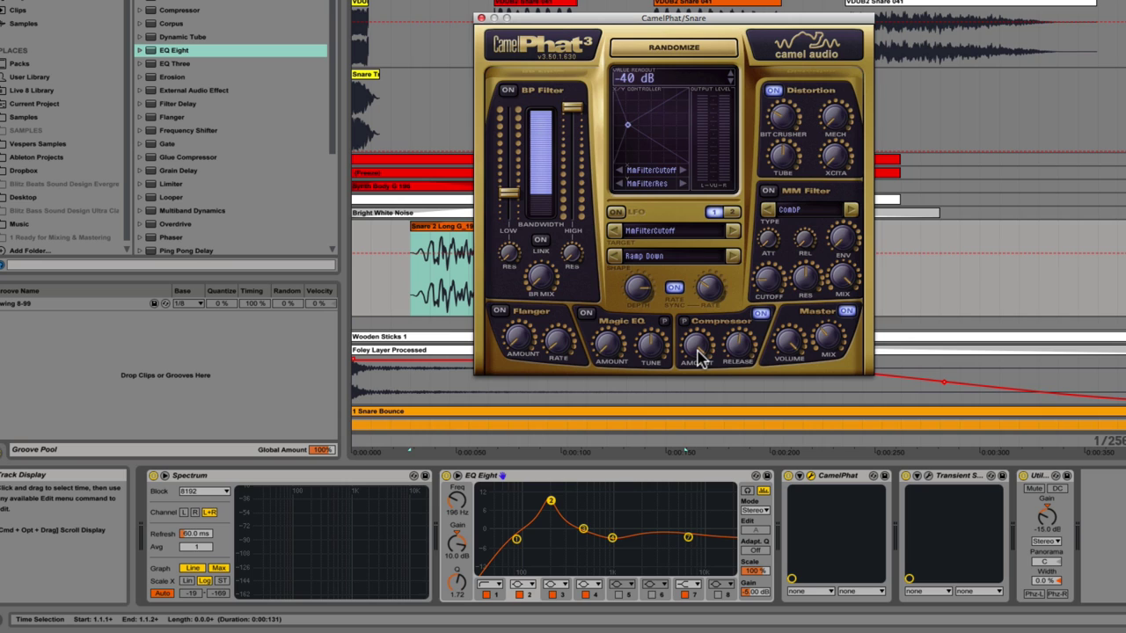
mouse_move(727, 356)
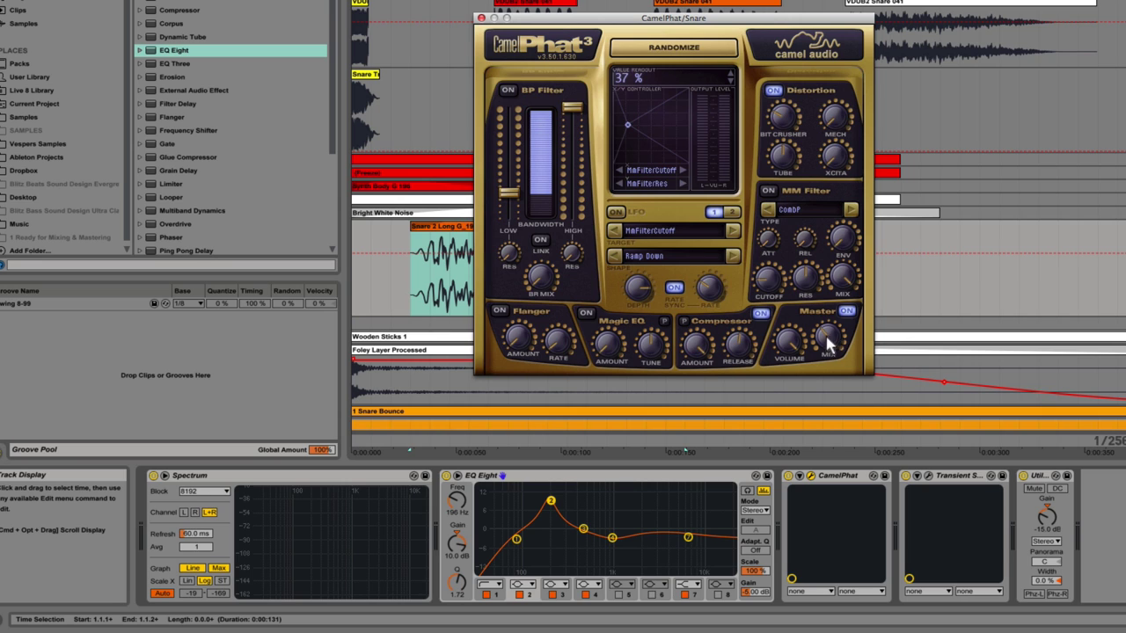
drag(832, 343, 829, 335)
mouse_move(784, 158)
mouse_move(787, 130)
mouse_move(837, 163)
click(481, 18)
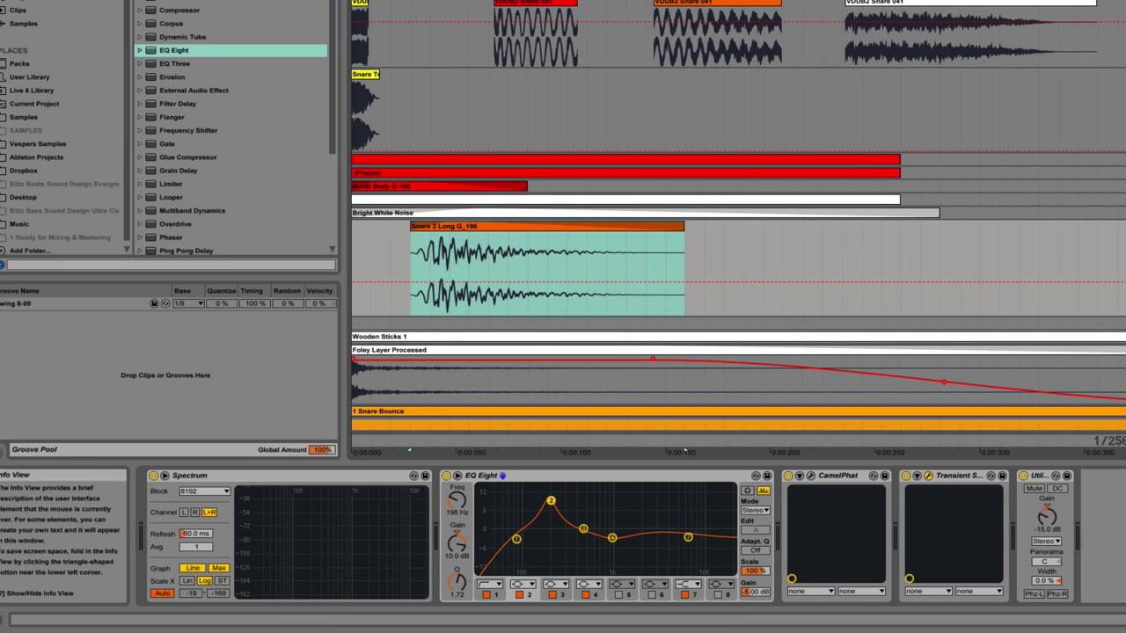
Examine the Transient Shaper's controls on the Snare track and close its plug-in window
drag(641, 377, 730, 211)
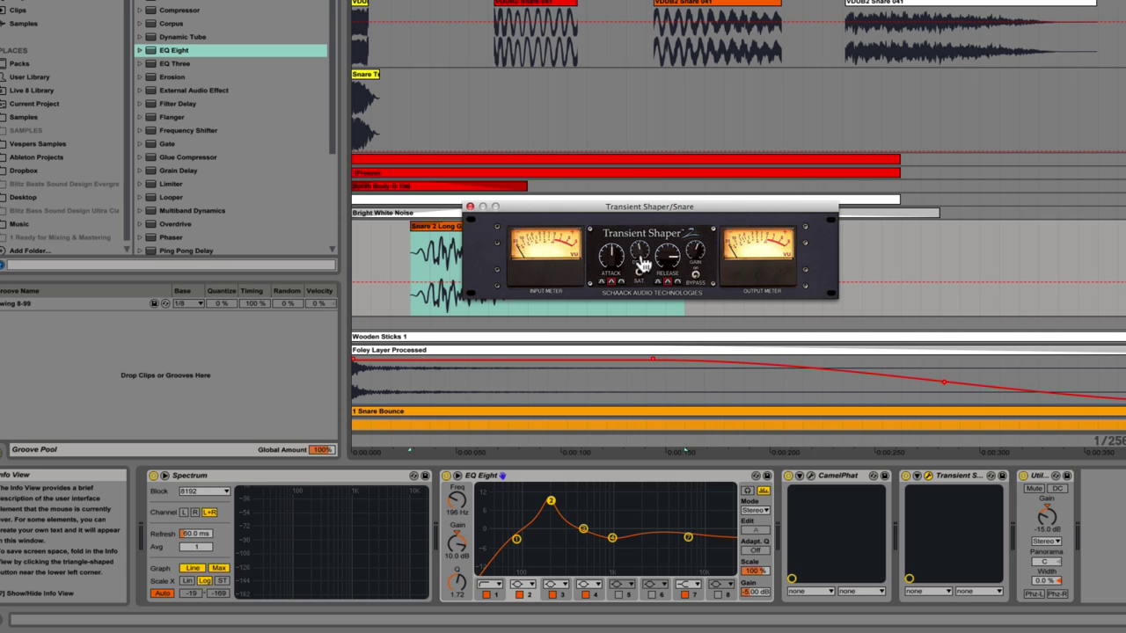
click(469, 206)
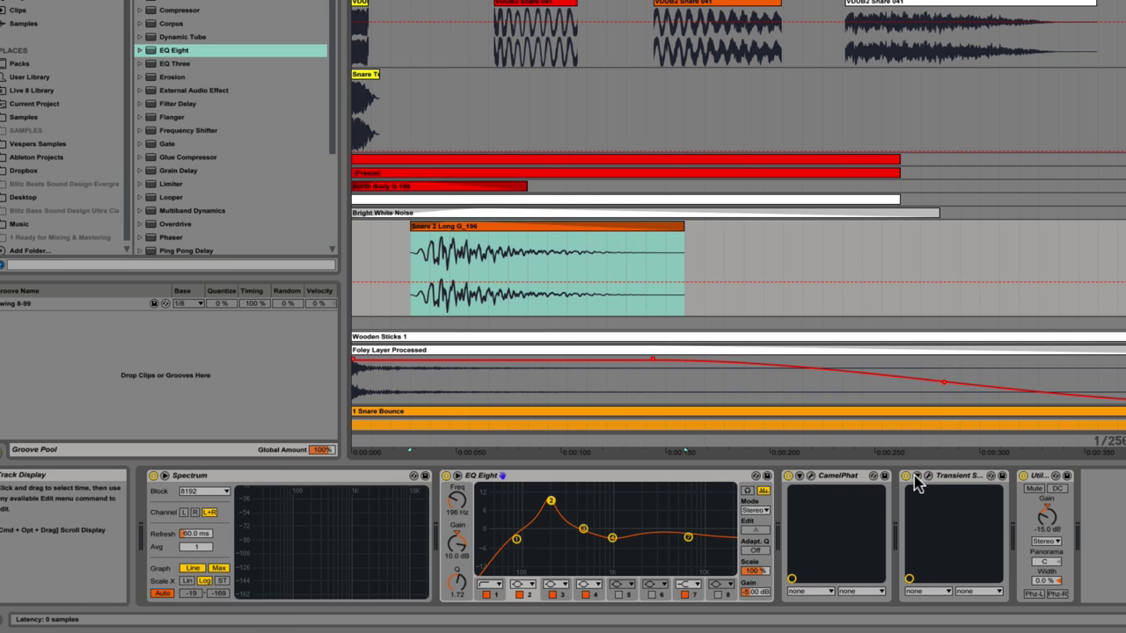
Audition the snare clip with Transient Shaper and CamelPhat bypassed, re-enabling CamelPhat first and Transient Shaper second to compare the sound
click(907, 475)
click(788, 476)
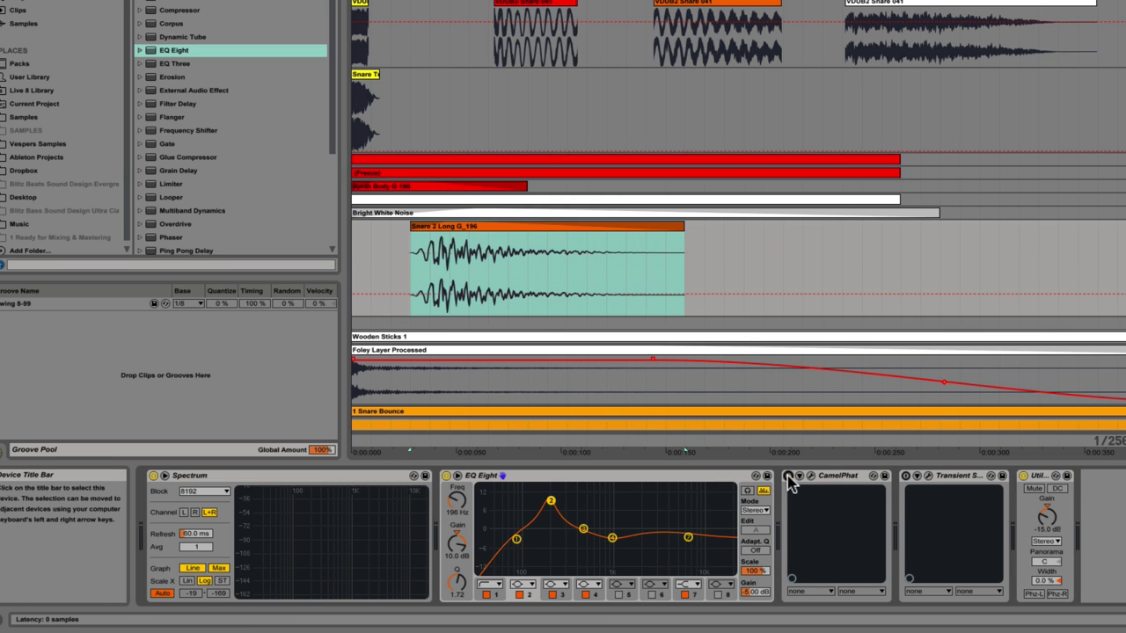
click(499, 227)
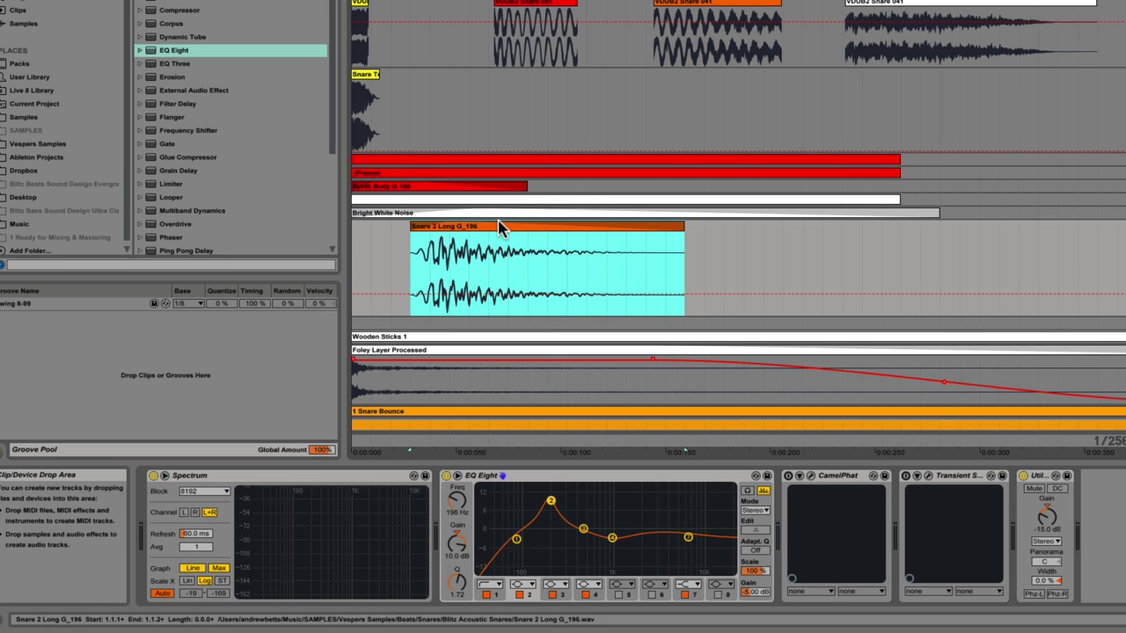
key(space)
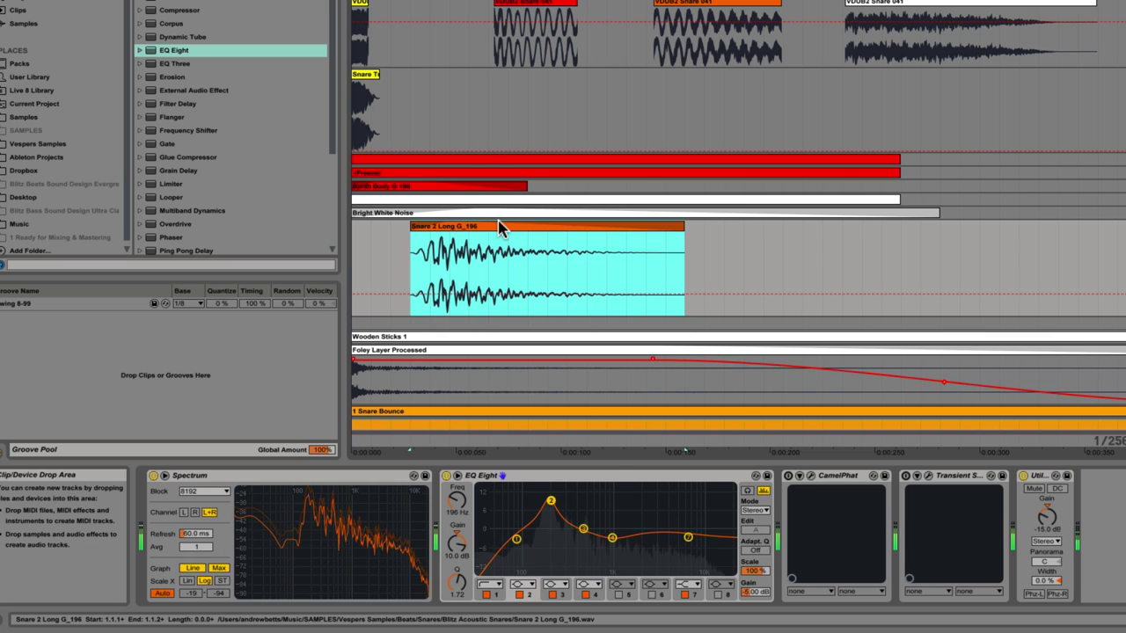
click(788, 477)
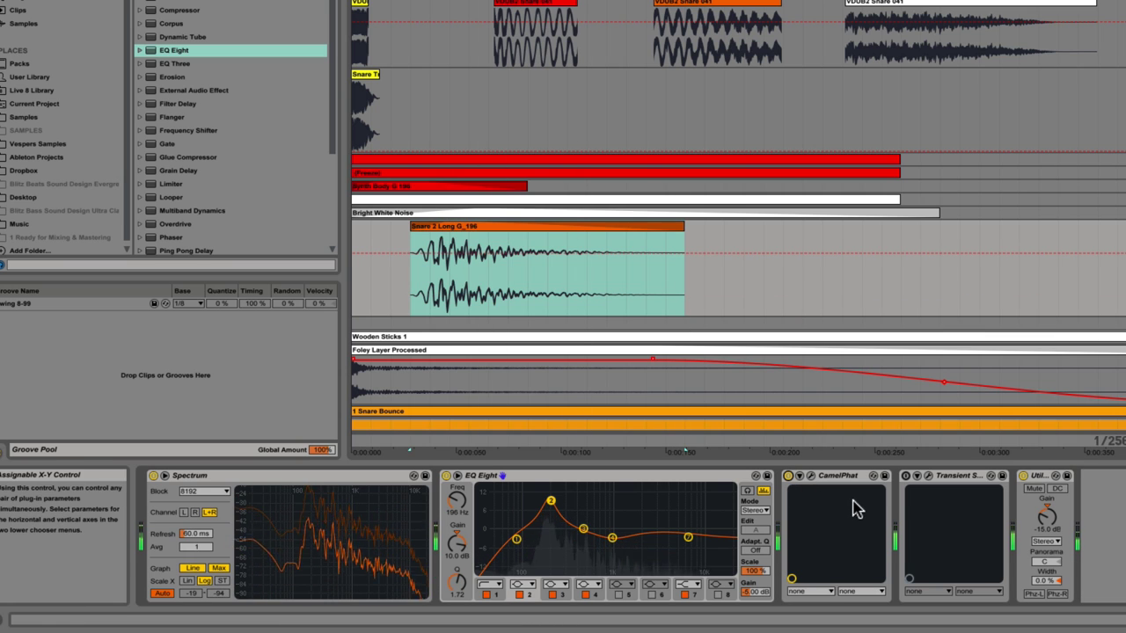
click(906, 476)
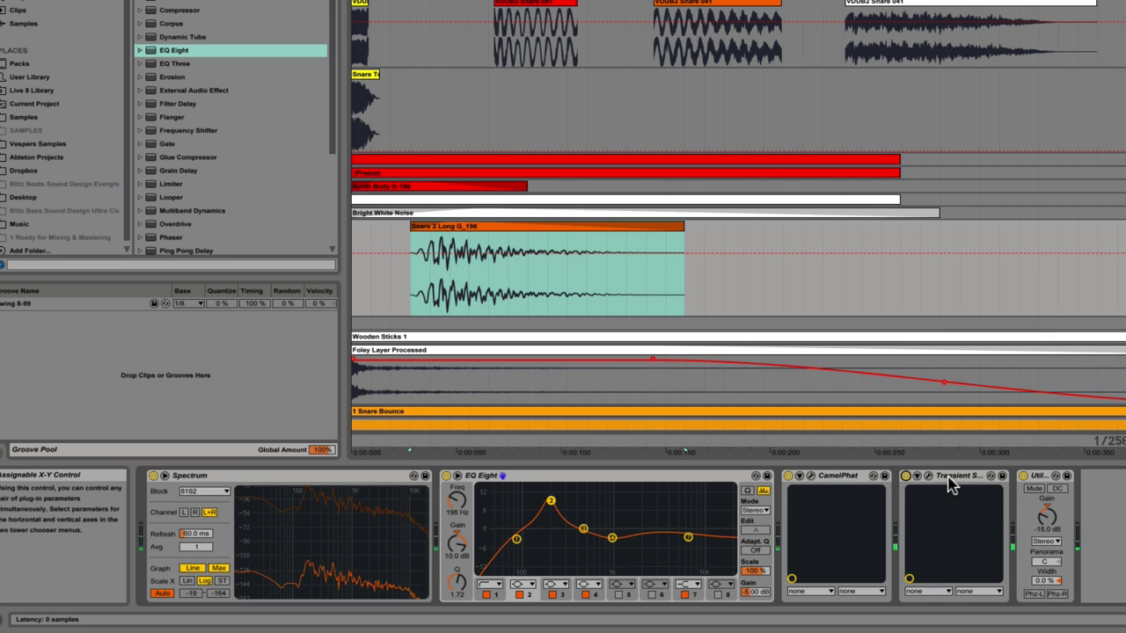
Bypass the Snare track's Utility during playback to hear its effect, and re-enable it
click(1023, 475)
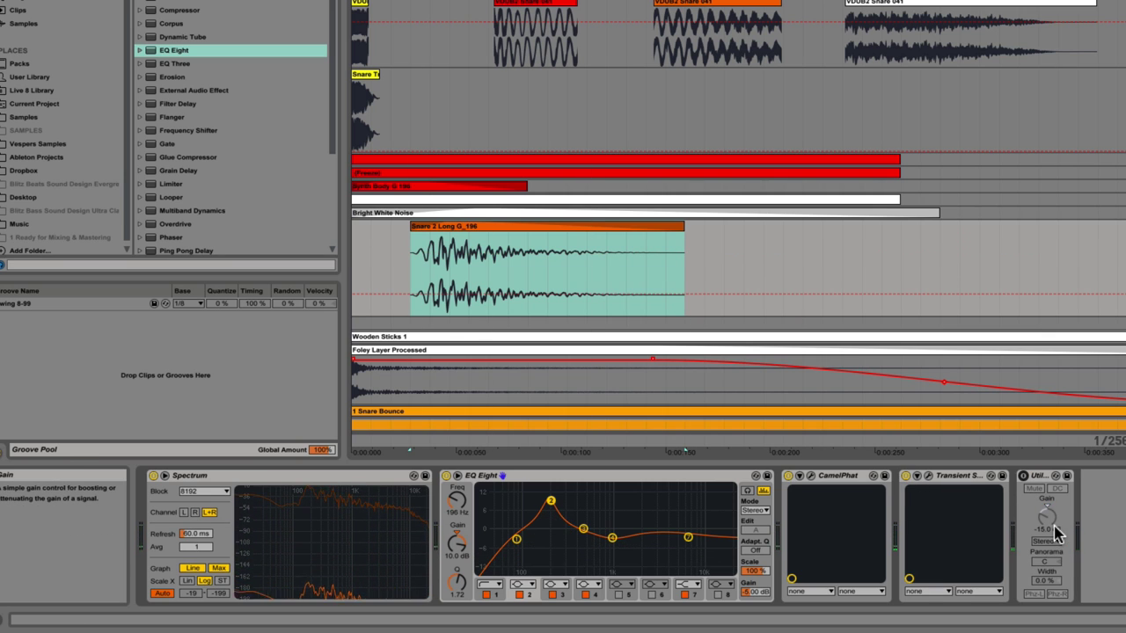
key(space)
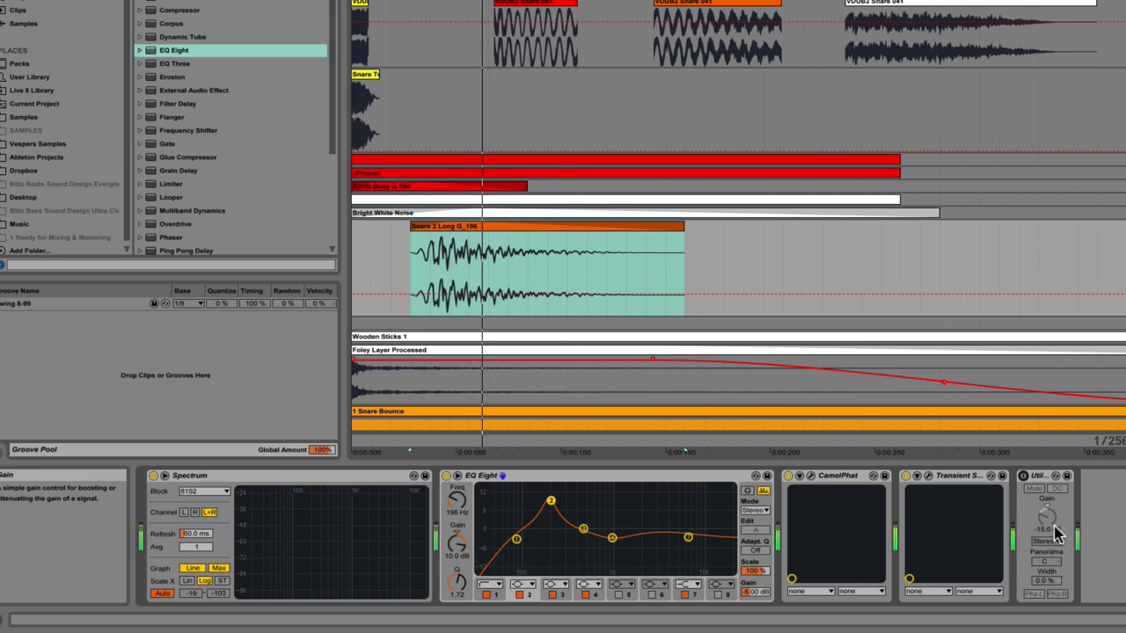
click(1022, 476)
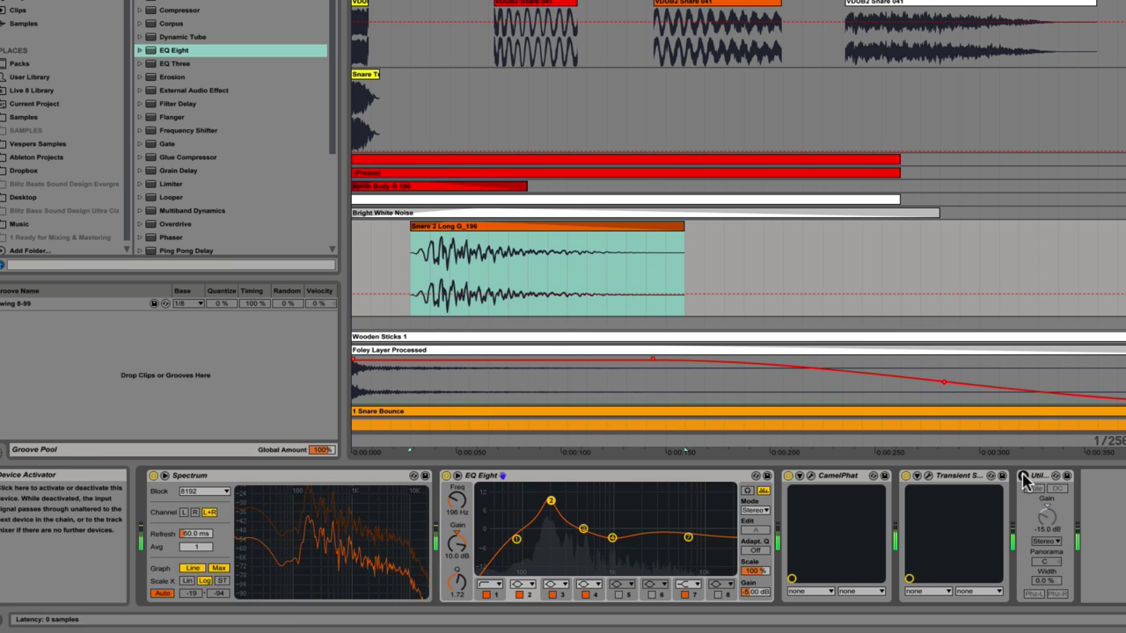
Show the fades on the snare clip and unfold the Noise Tail and Synth Body Processed tracks to compare their fade shapes
click(547, 228)
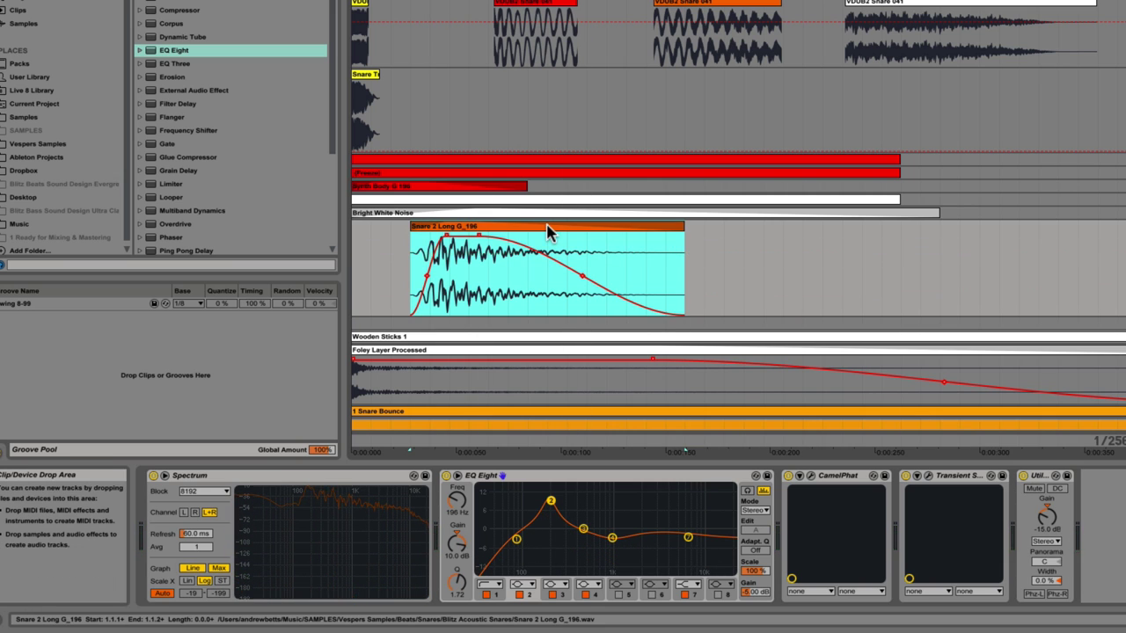
click(537, 242)
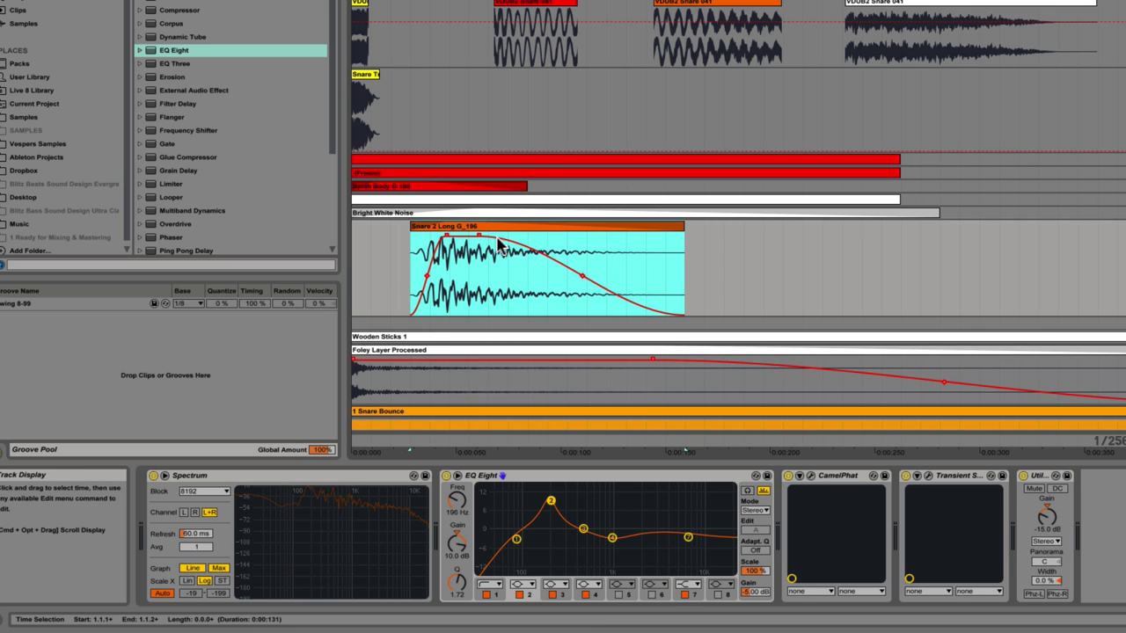
click(1122, 213)
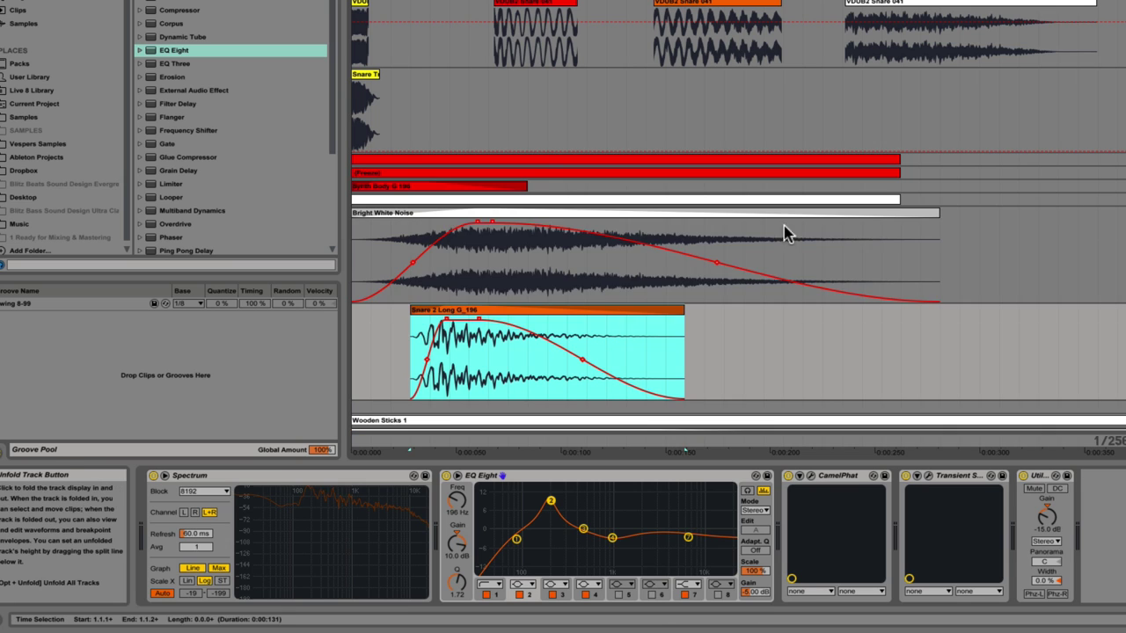
click(1123, 187)
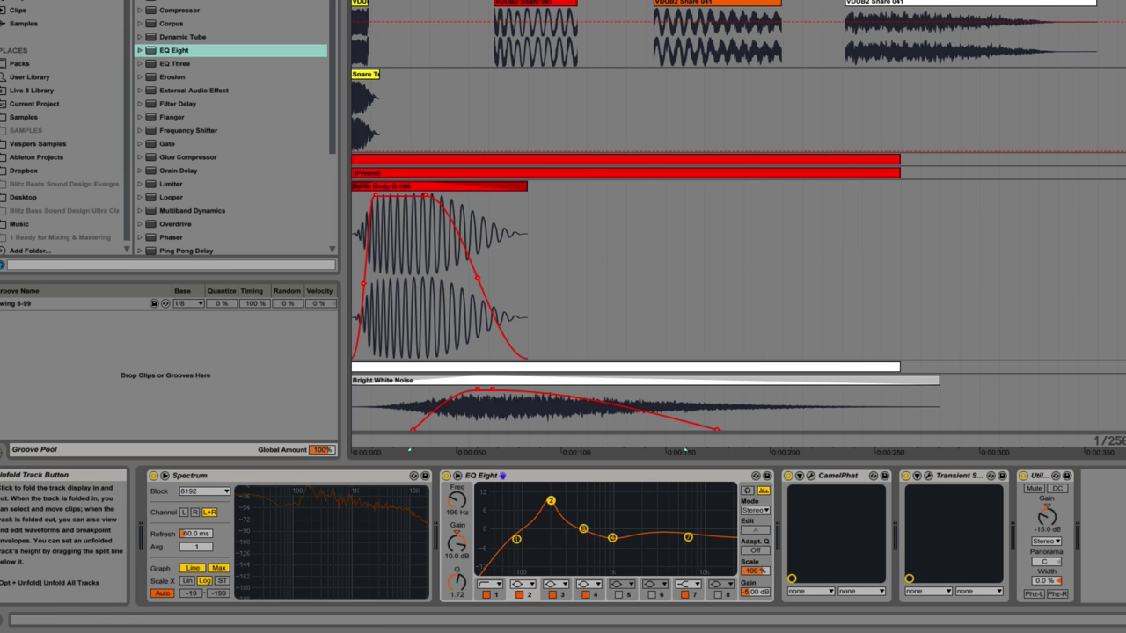
scroll(478, 304, down, 4)
scroll(480, 303, down, 3)
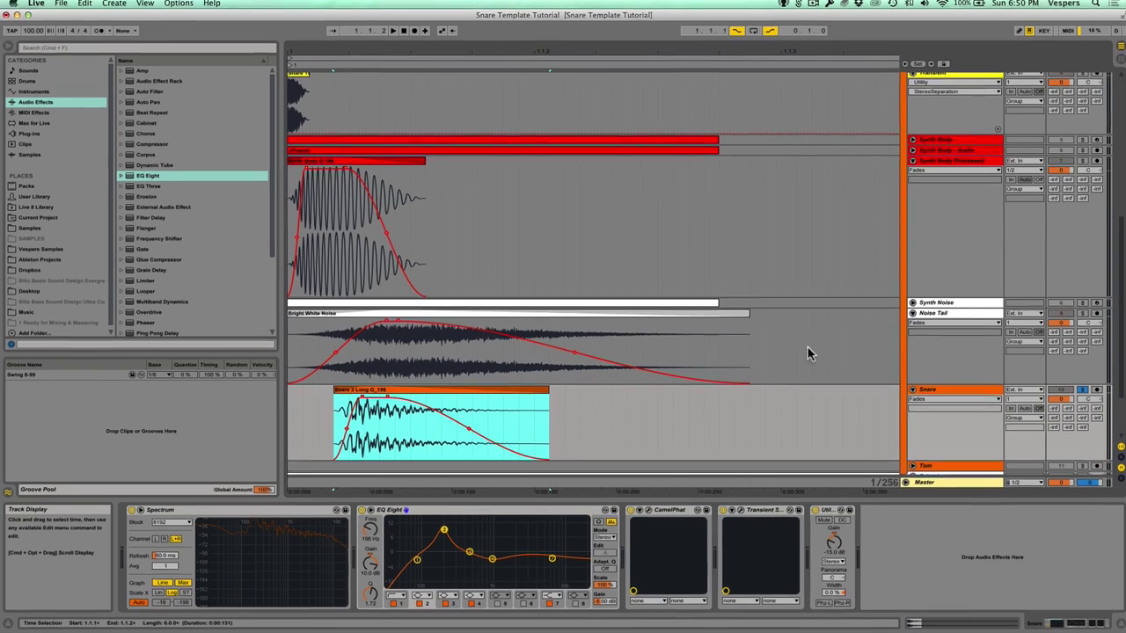
scroll(809, 352, down, 3)
Select and unfold the Foley Layer track to show its Wooden Sticks 1 clip
click(935, 390)
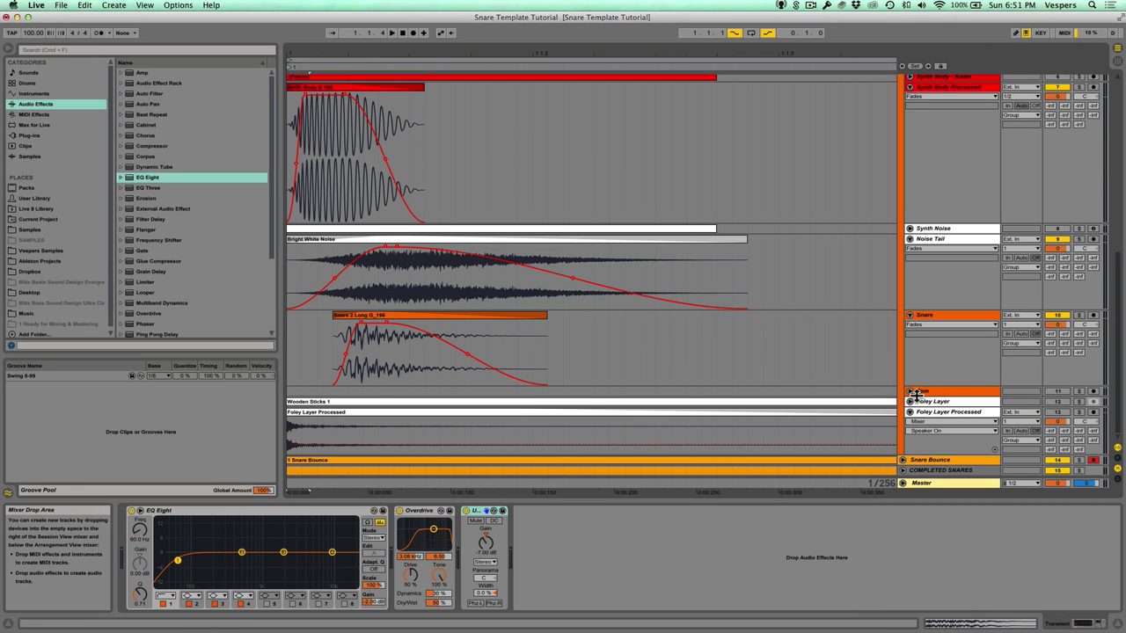
click(931, 403)
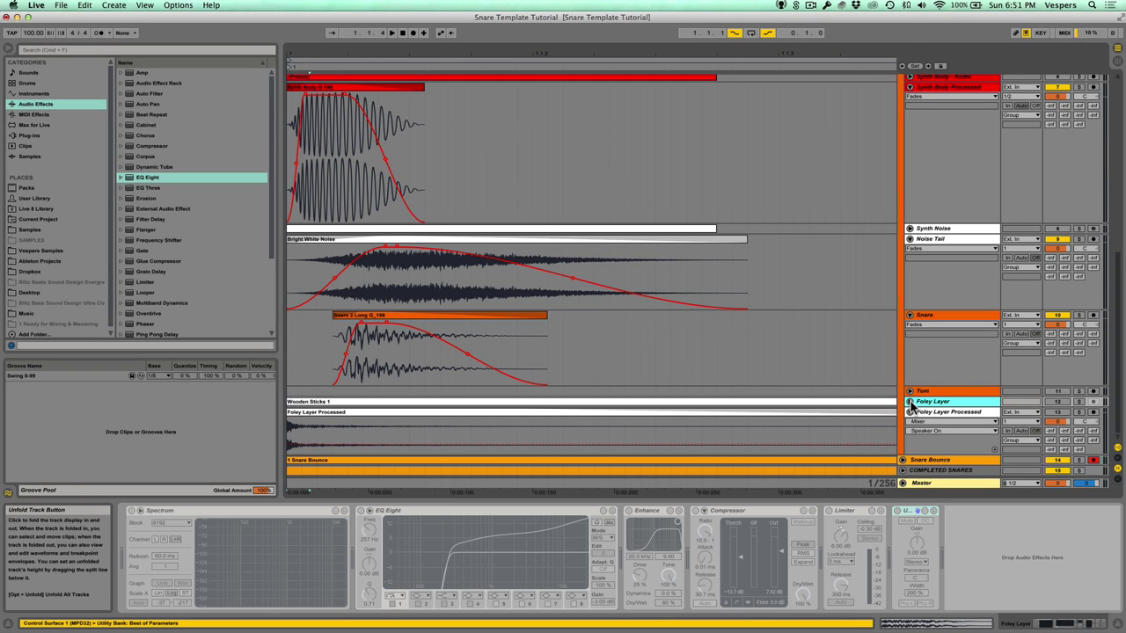
click(911, 402)
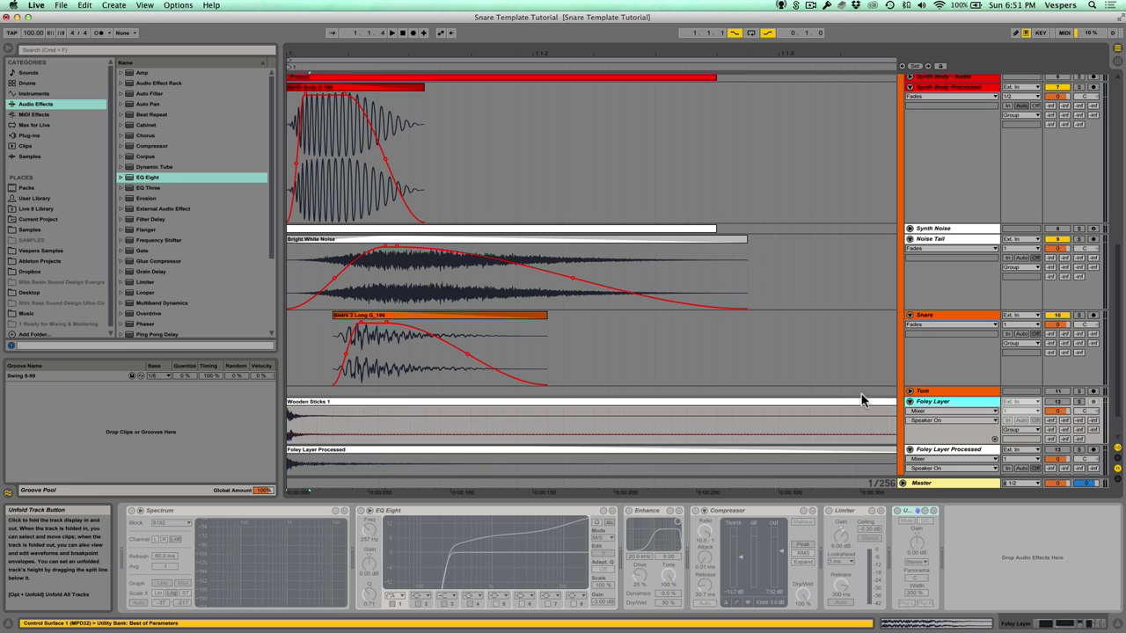
scroll(792, 380, down, 2)
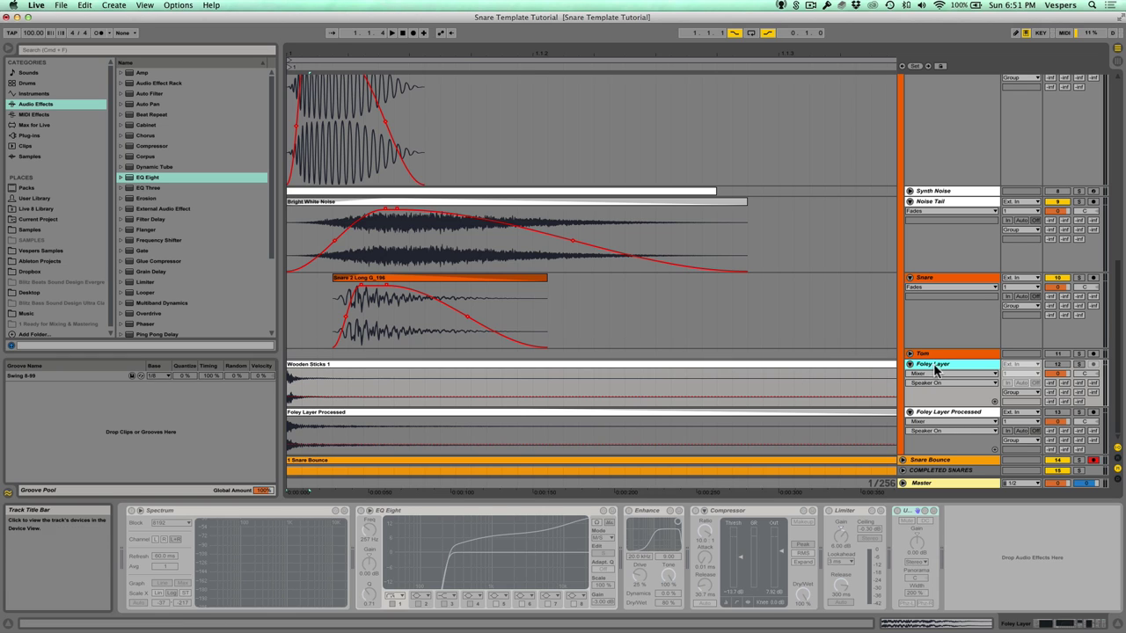
Solo the Foley Layer track and unfreeze it
click(1078, 363)
right_click(942, 367)
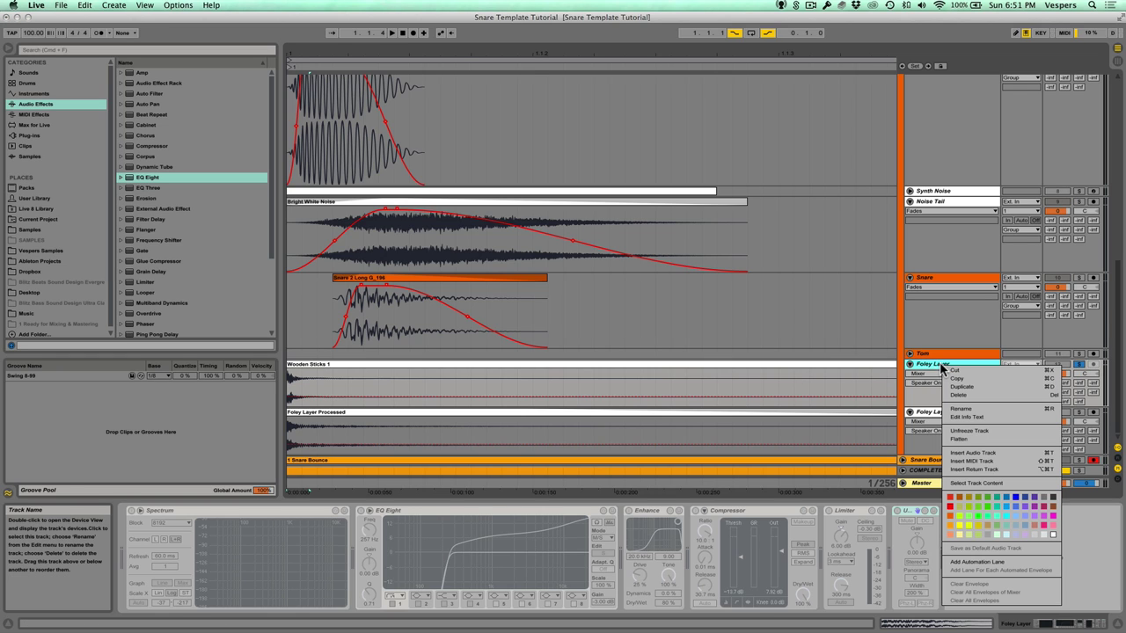
click(979, 430)
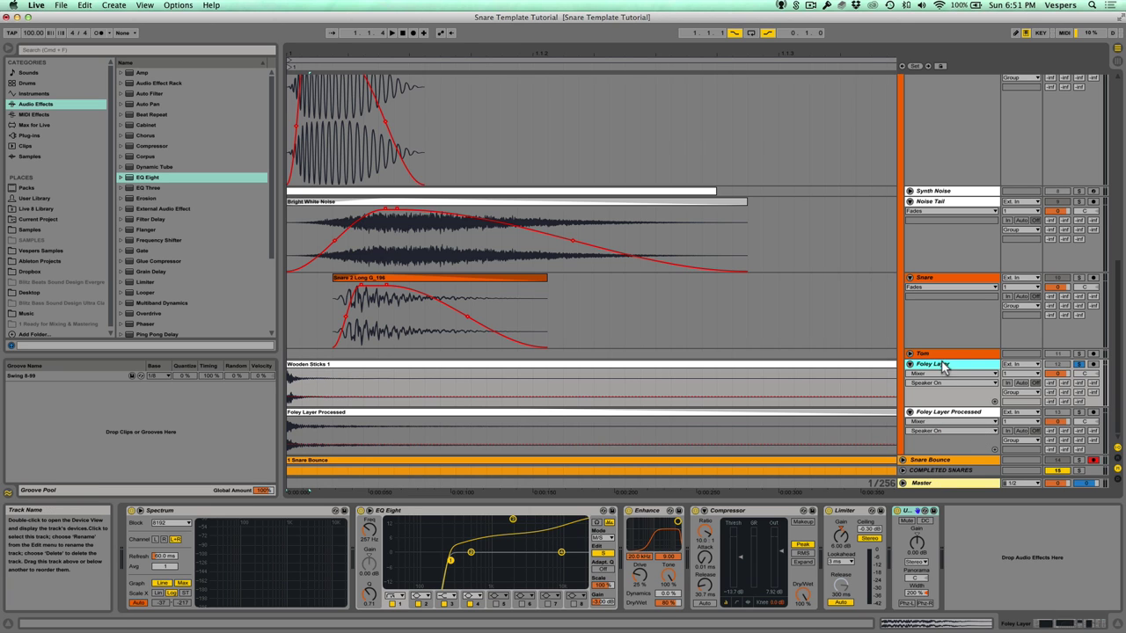
Group the Foley Layer's EQ Eight, Enhance, Compressor and Limiter into one audio effect rack
click(347, 369)
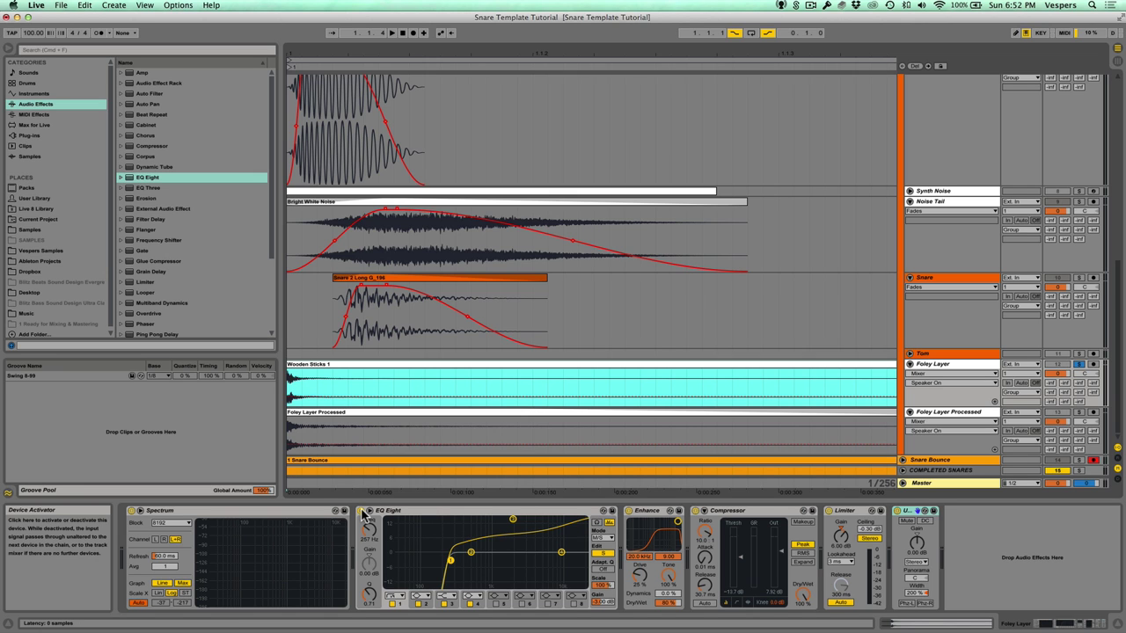
click(441, 512)
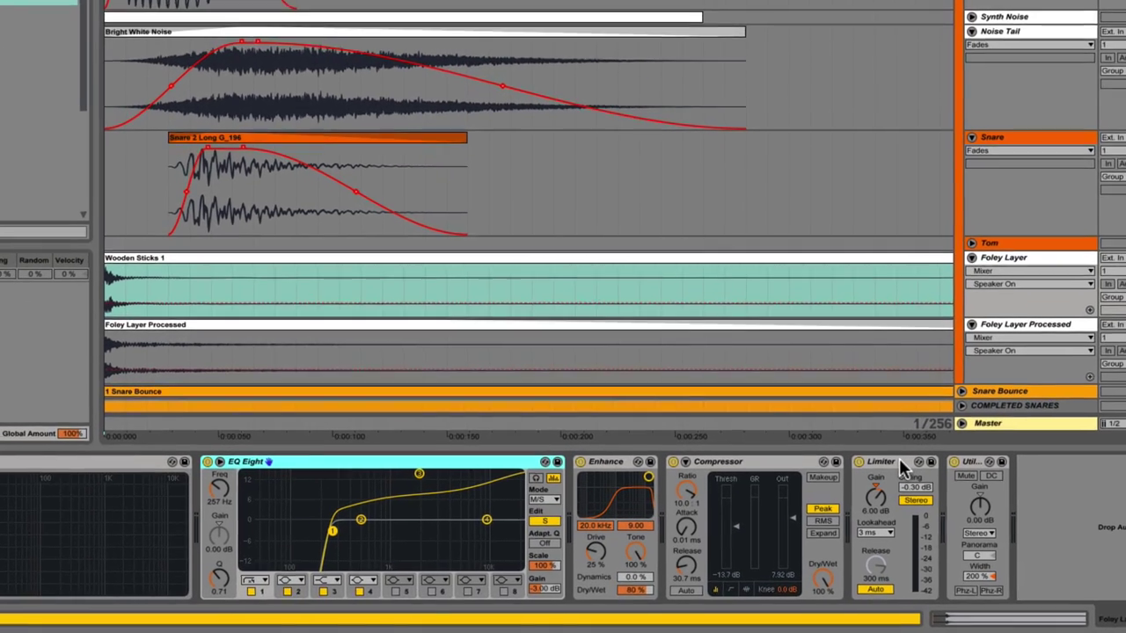
shift+click(899, 461)
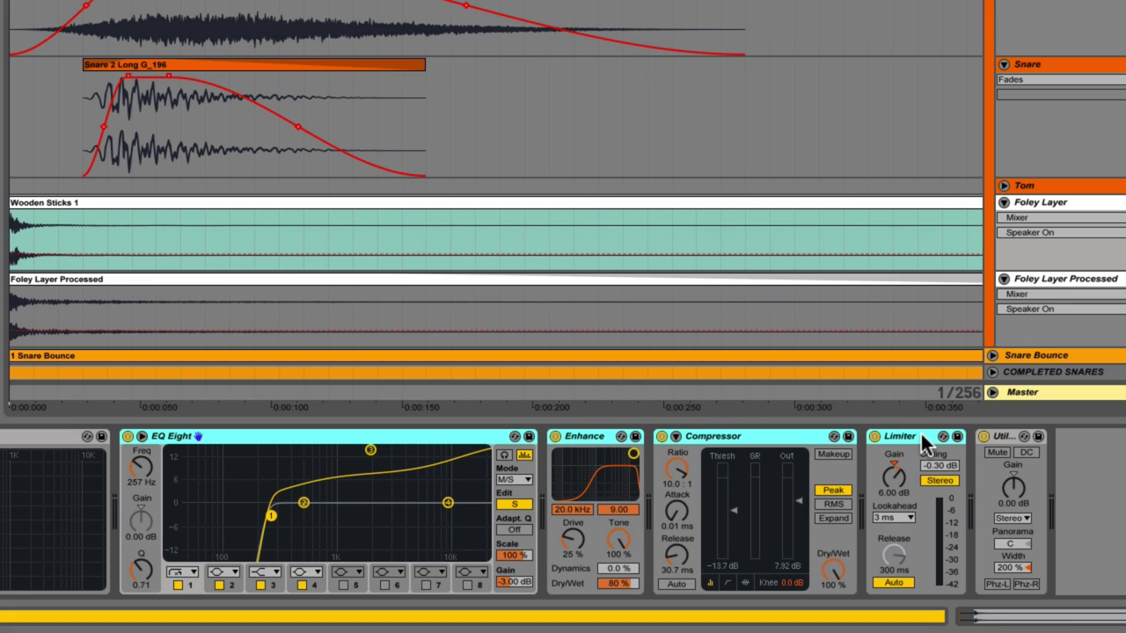
key(ctrl+g)
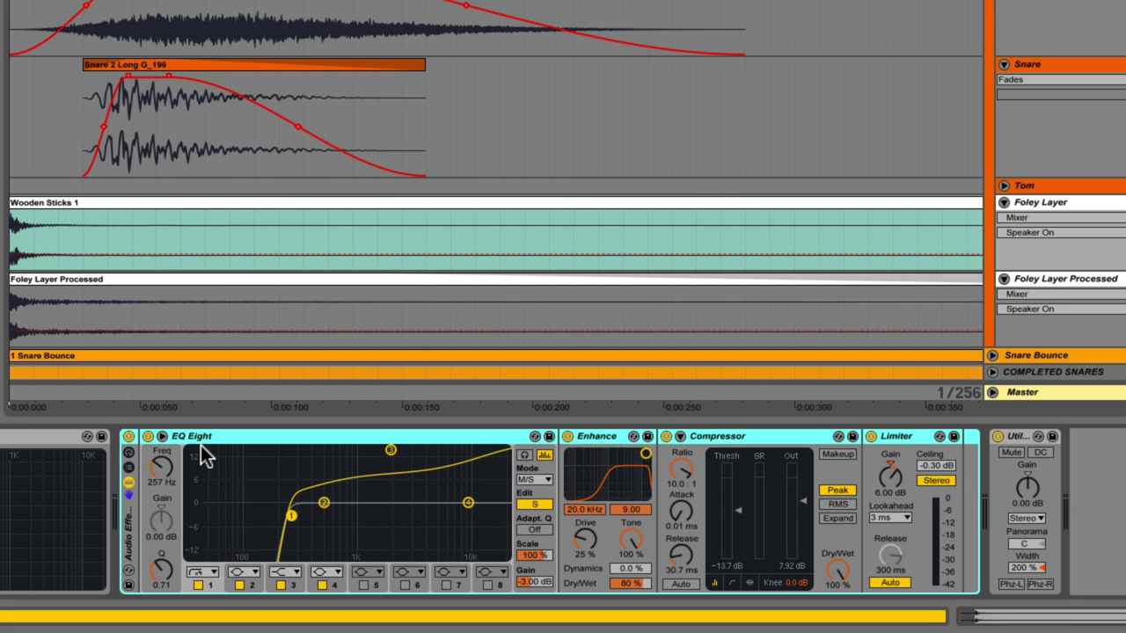
Switch off the Foley Layer's audio effect rack and its Utility, and move the Utility into the rack after the Limiter
click(128, 436)
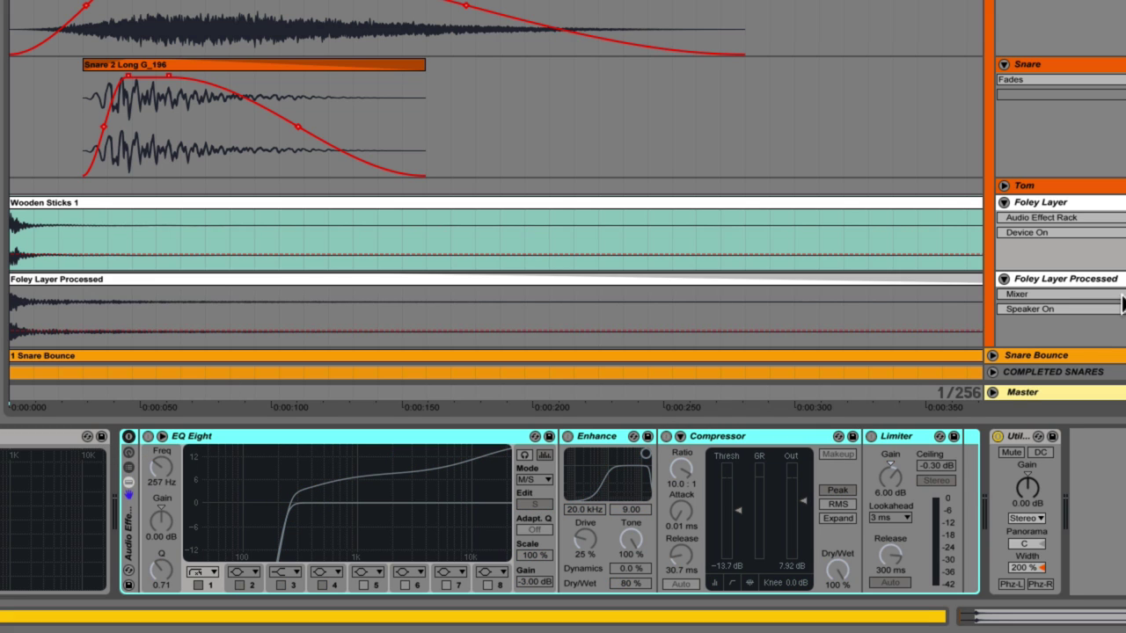
click(998, 436)
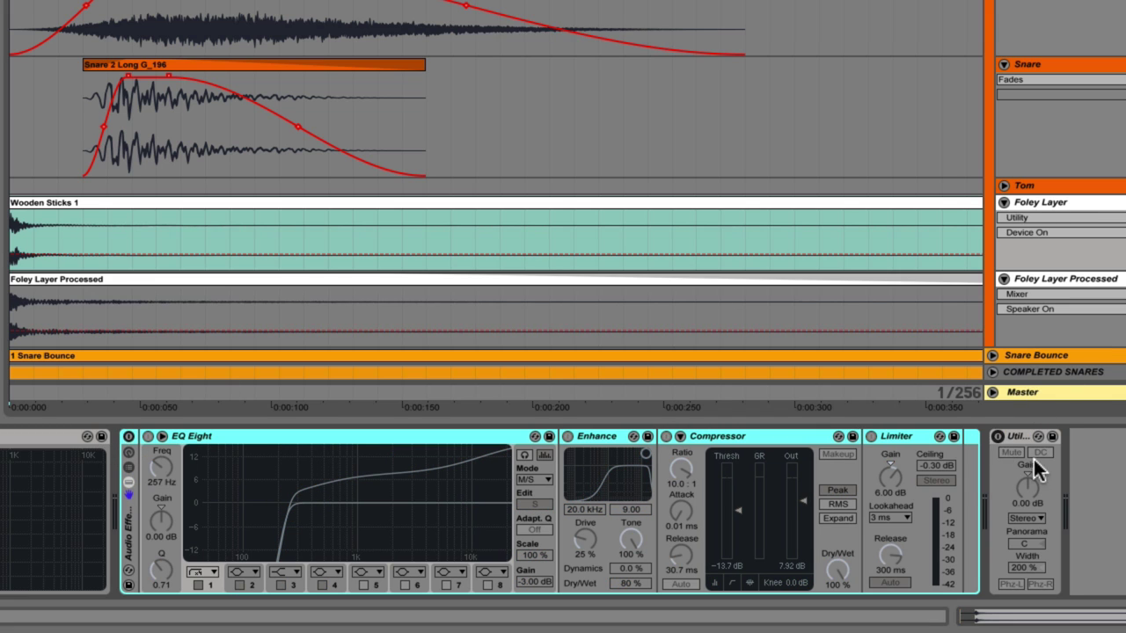
click(1026, 439)
drag(963, 443, 964, 443)
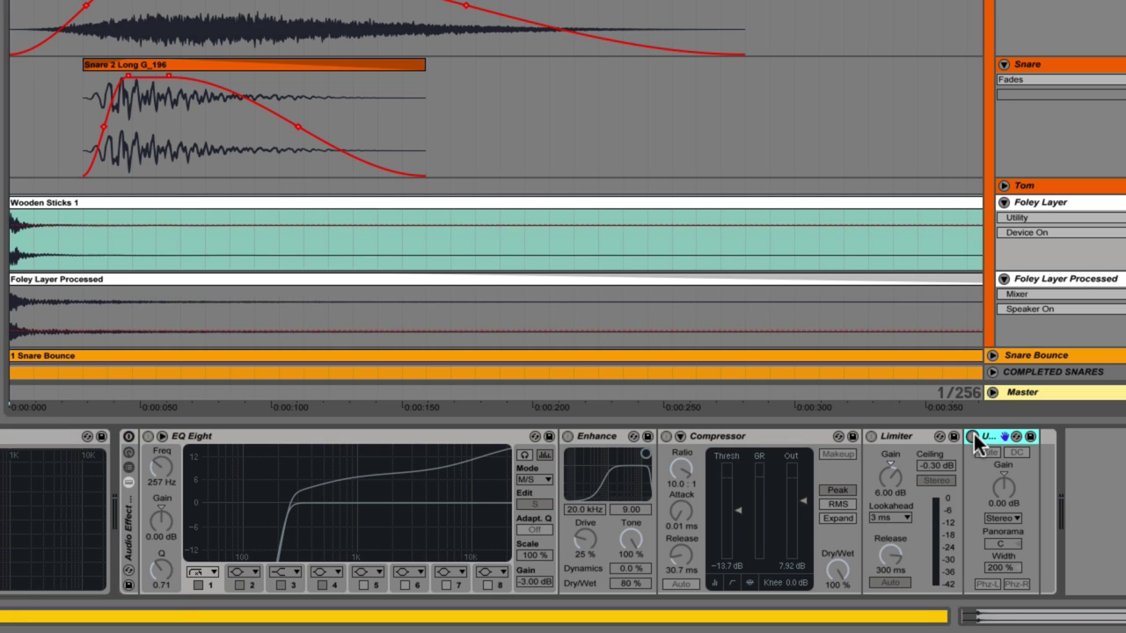
Play the Wooden Sticks 1 clip and re-enable the effect rack to compare the dry and processed sound
click(62, 202)
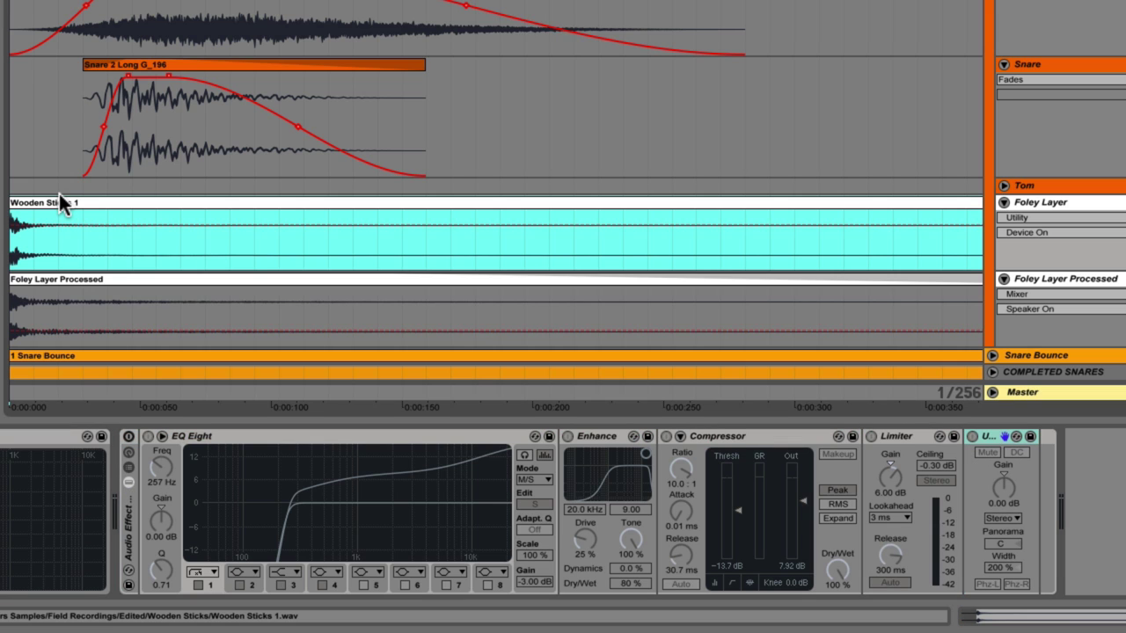
key(space)
click(128, 438)
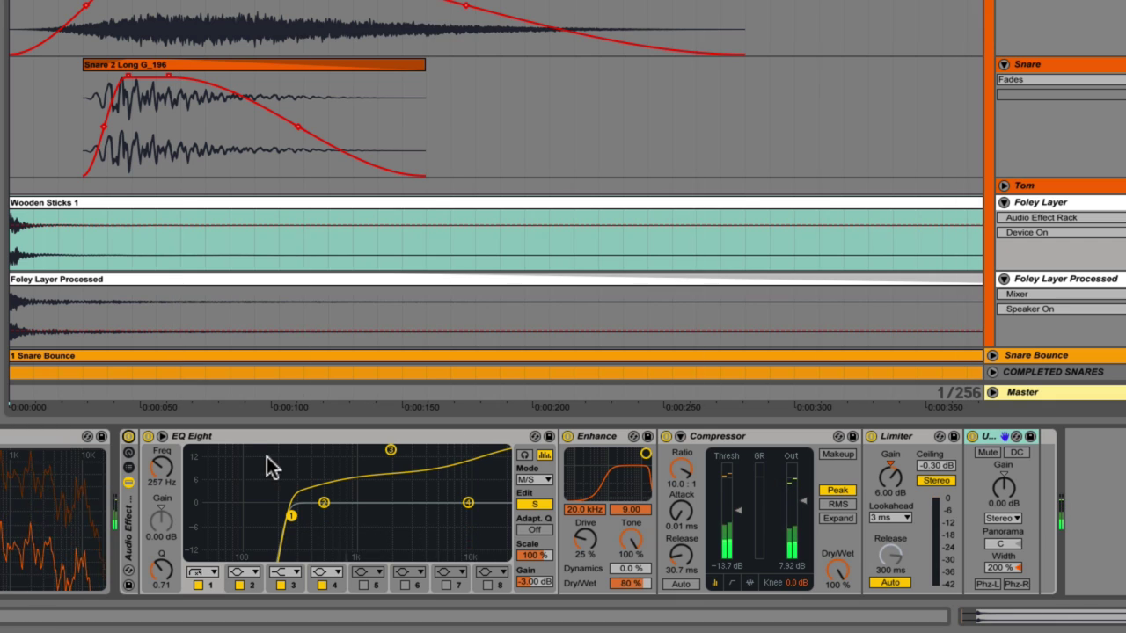
Examine the Foley Layer's EQ Eight in M/S mode, switching between the mid and side curves
click(292, 445)
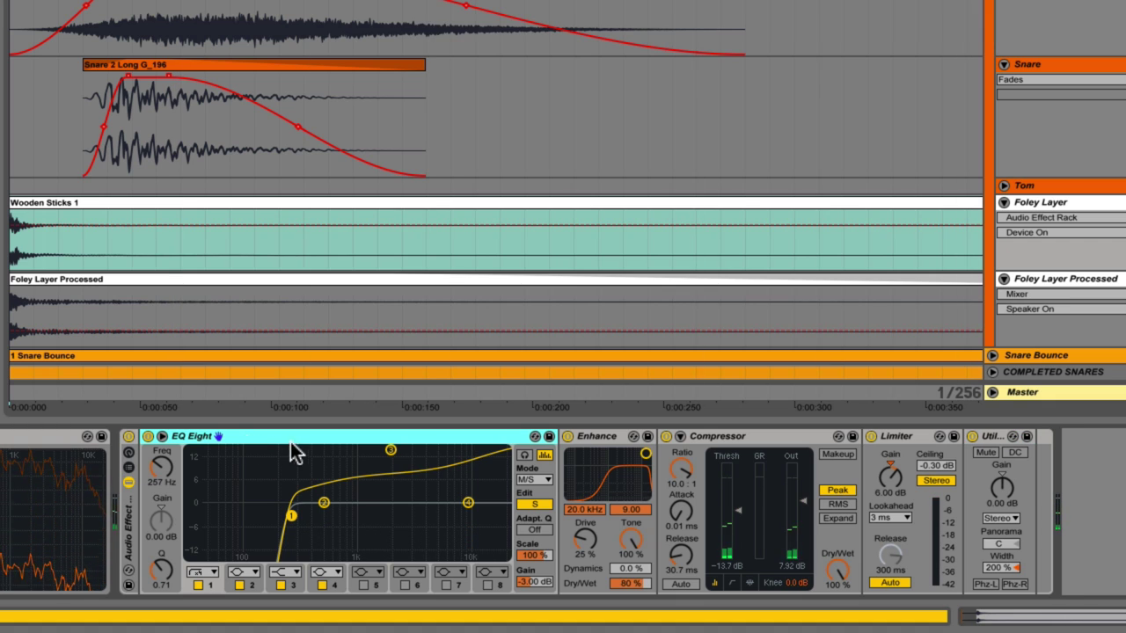
click(532, 481)
click(528, 519)
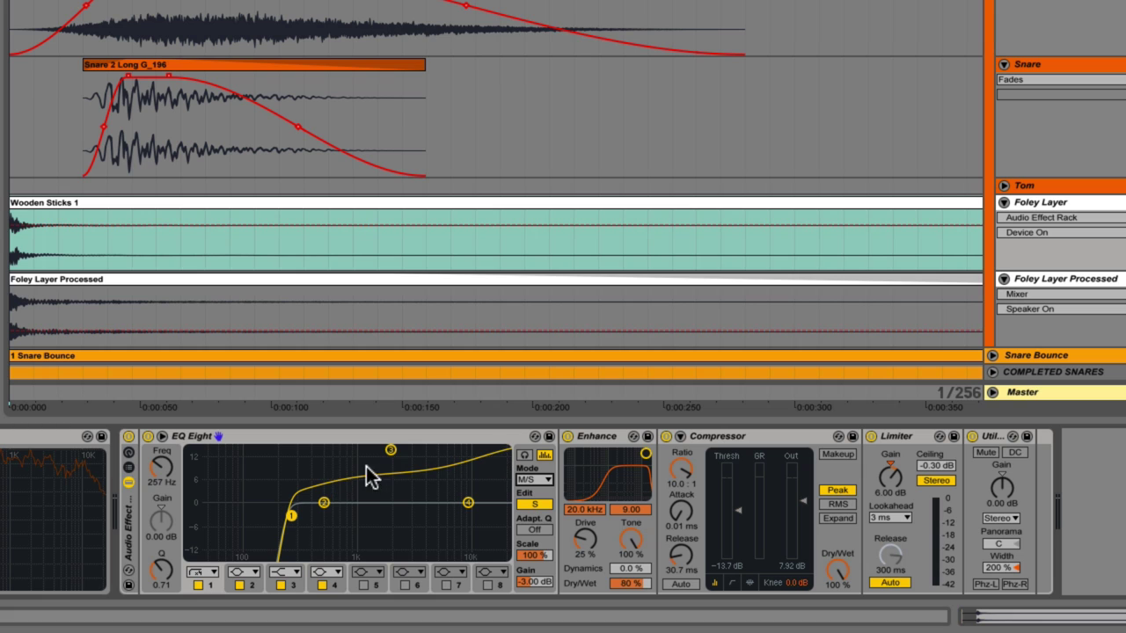
click(534, 504)
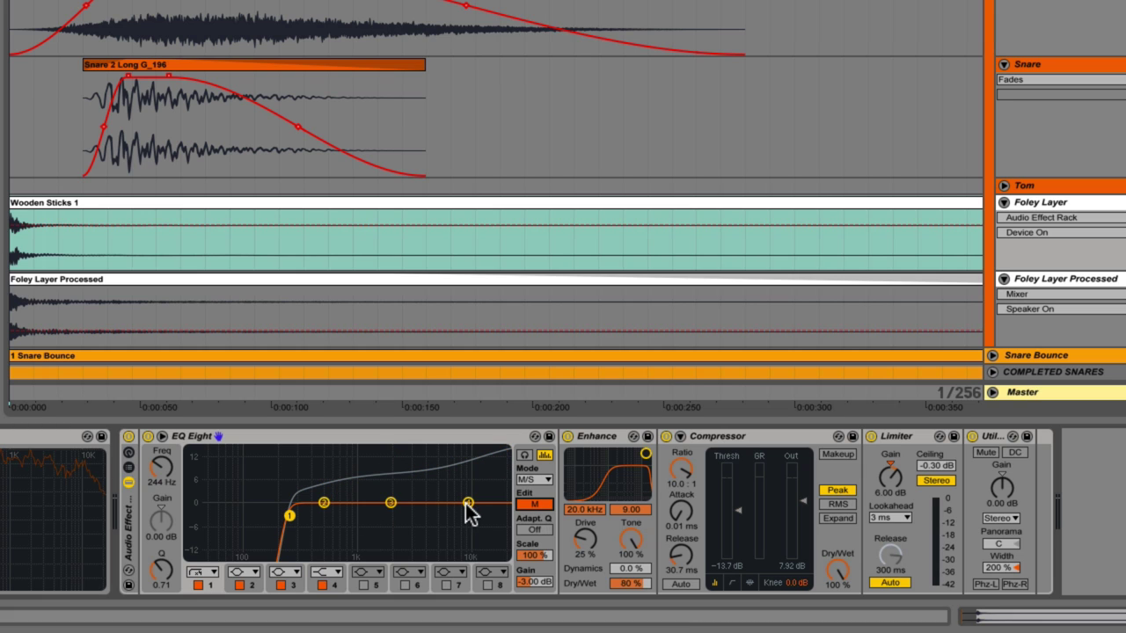
click(538, 506)
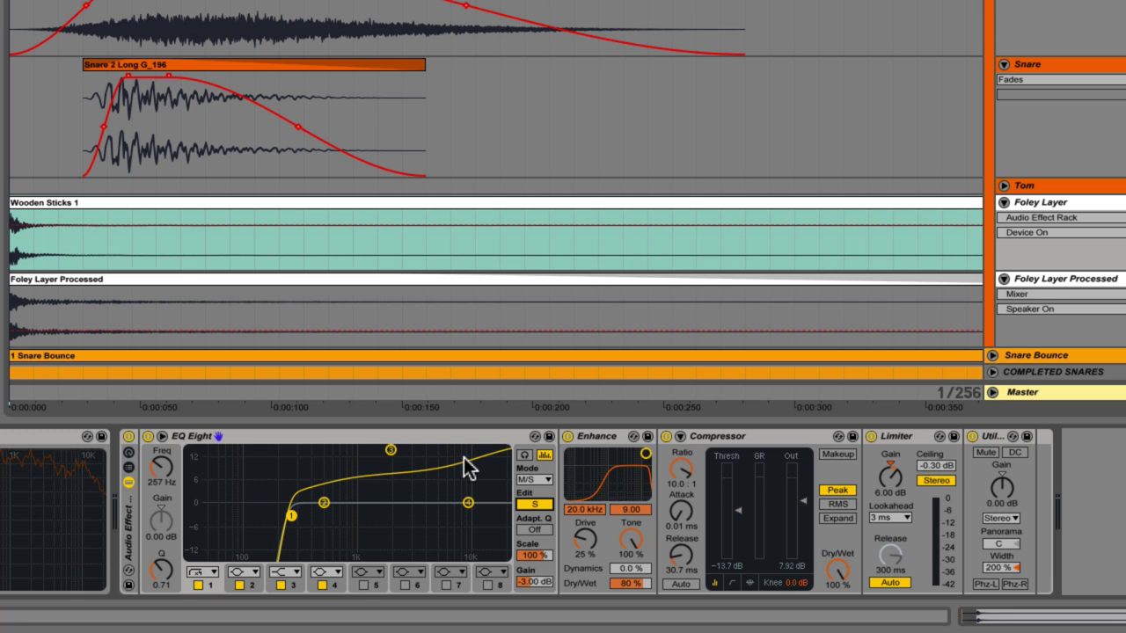
Review the settings of the Enhance, Compressor and Limiter devices and the Utility's stereo width on the Foley Layer
click(601, 444)
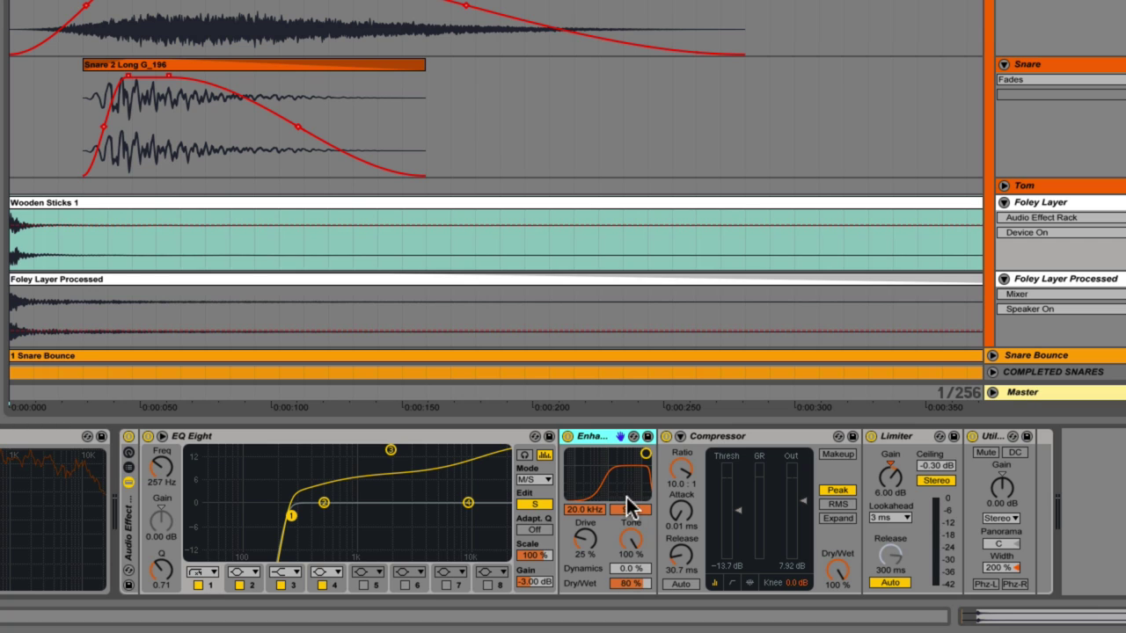
click(753, 456)
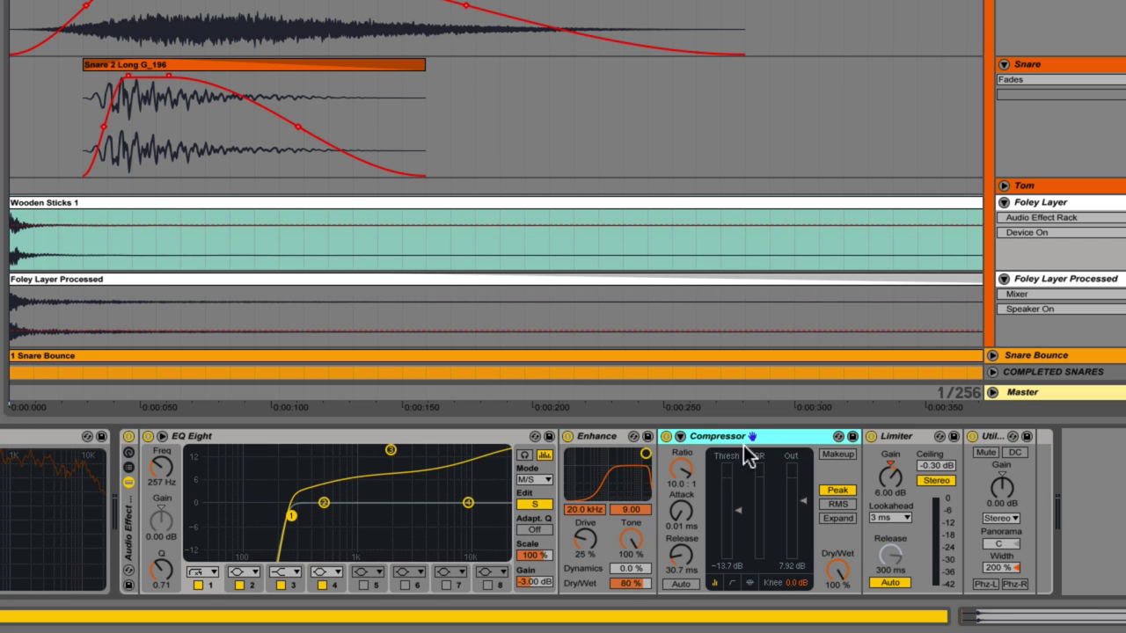
click(915, 440)
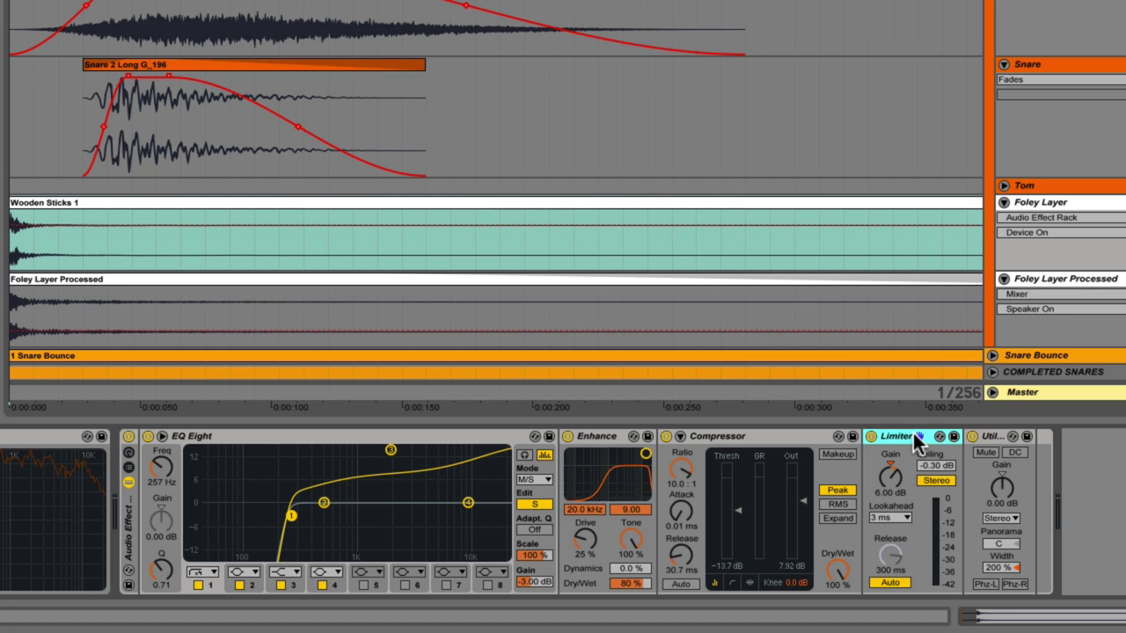
click(993, 437)
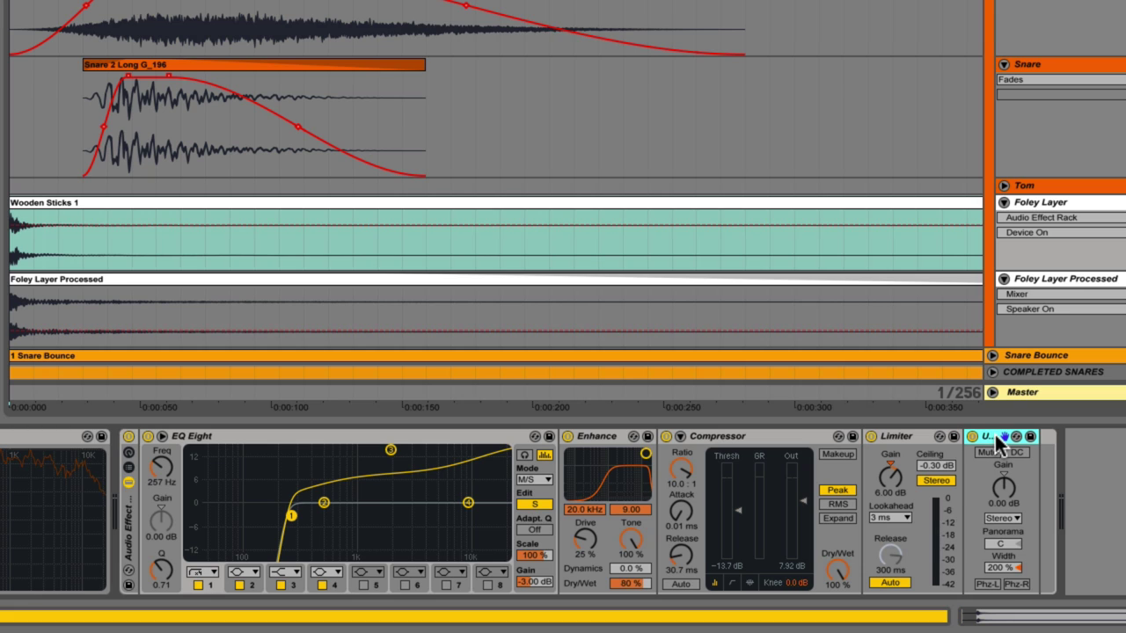
click(1001, 568)
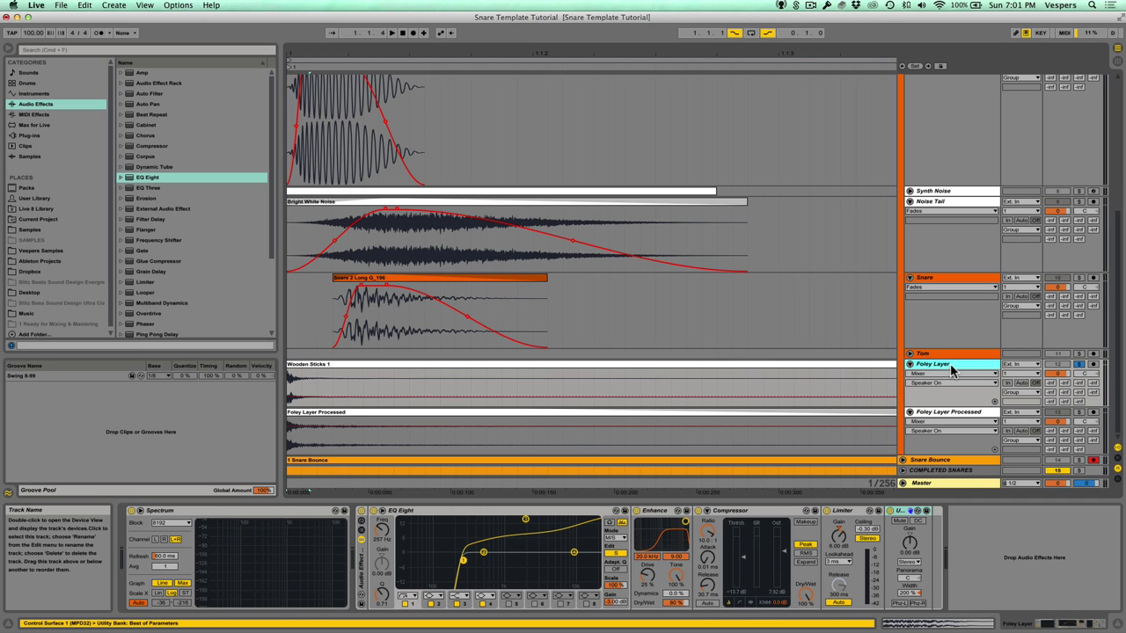
Select the Foley Layer Processed track and play its clip together with the other active snare layers
click(941, 413)
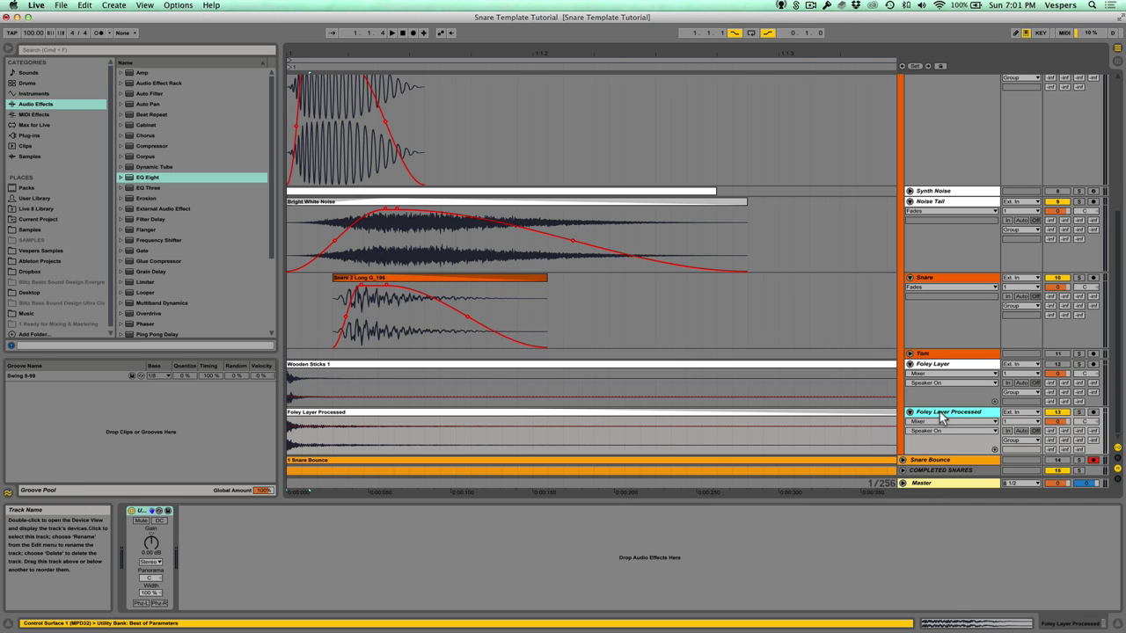
click(346, 419)
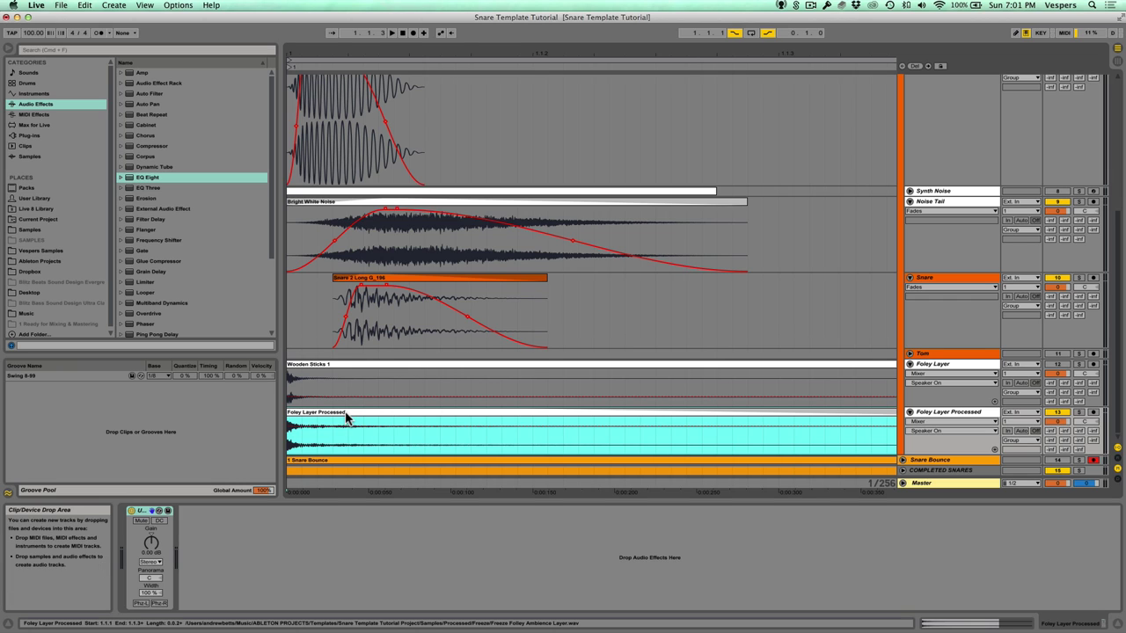
key(space)
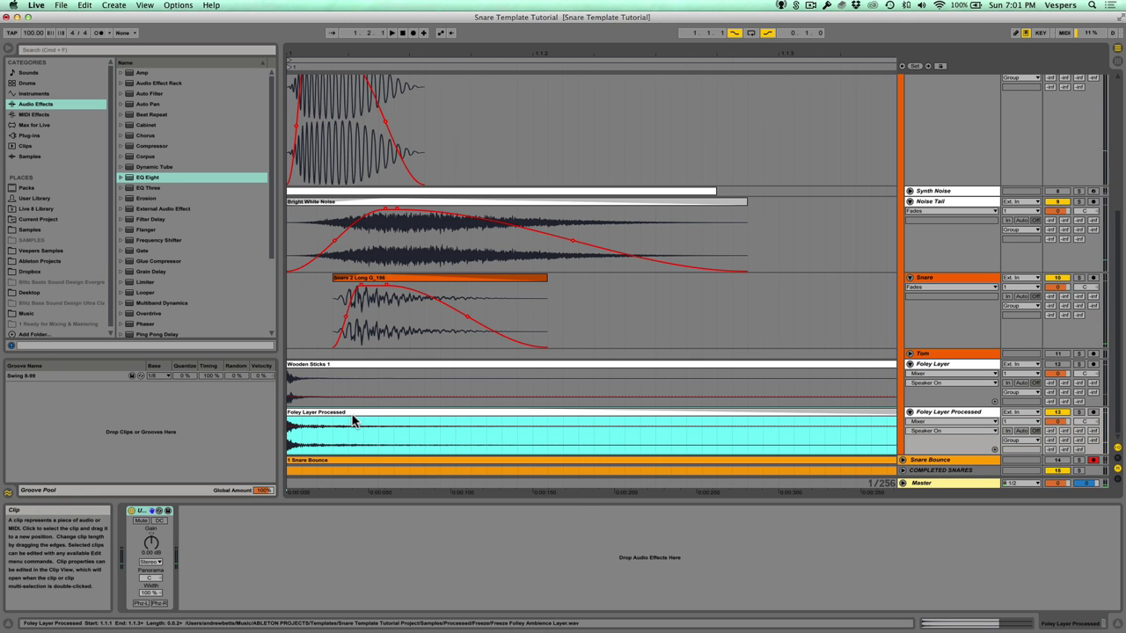
Enable the Snare Drum Processing Rack on the SNARE LAYERS group and play the layered snare through it
scroll(452, 407, up, 5)
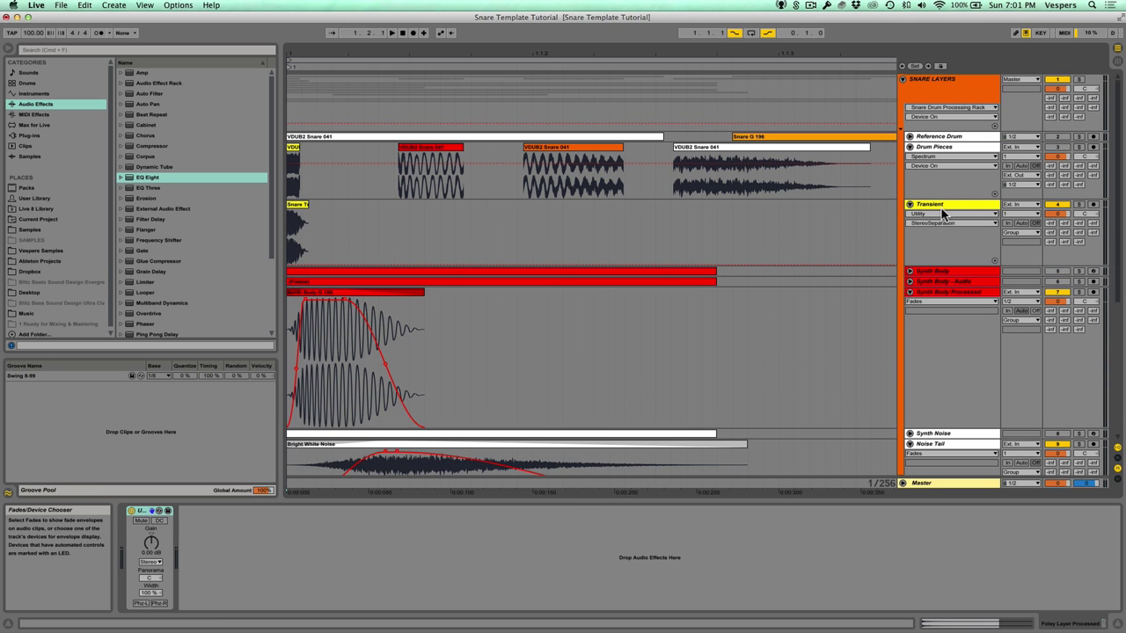
click(934, 90)
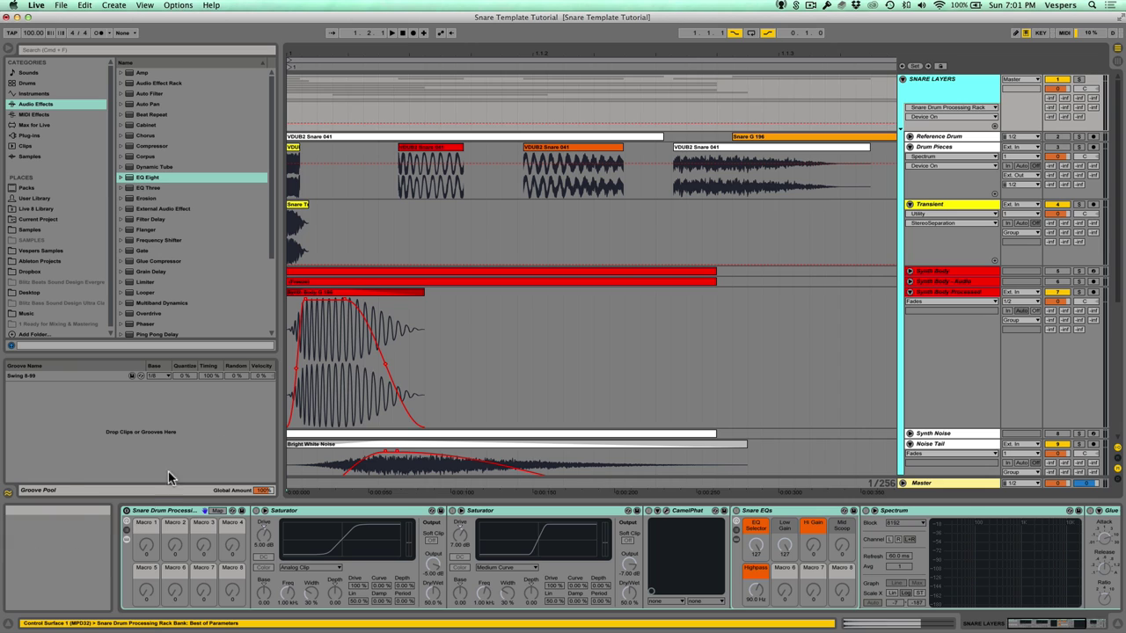
click(126, 513)
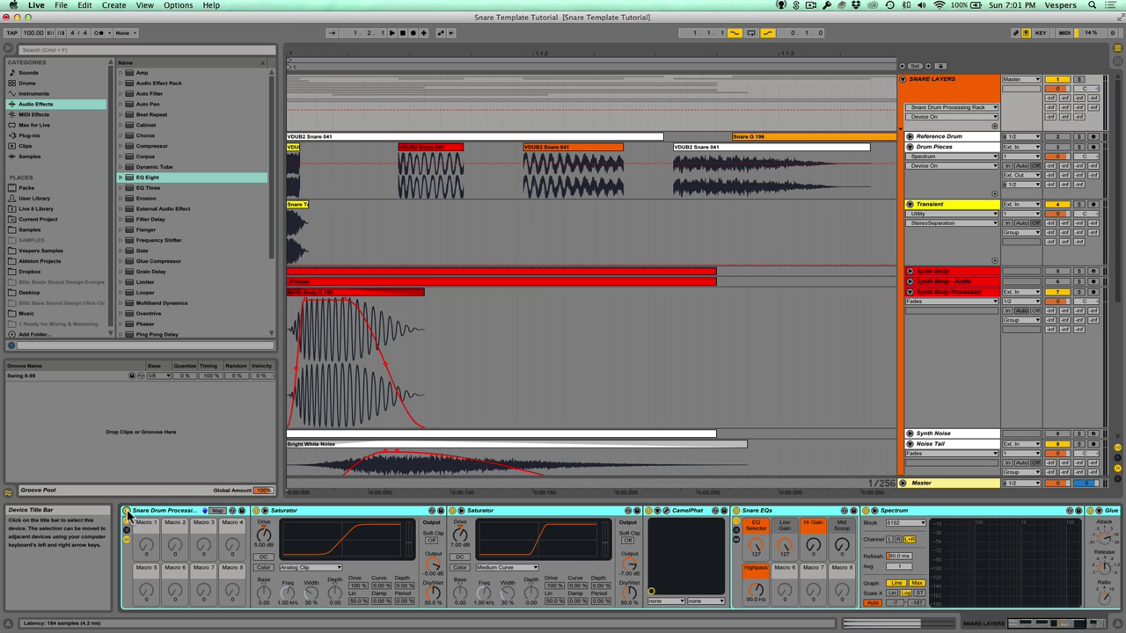
key(space)
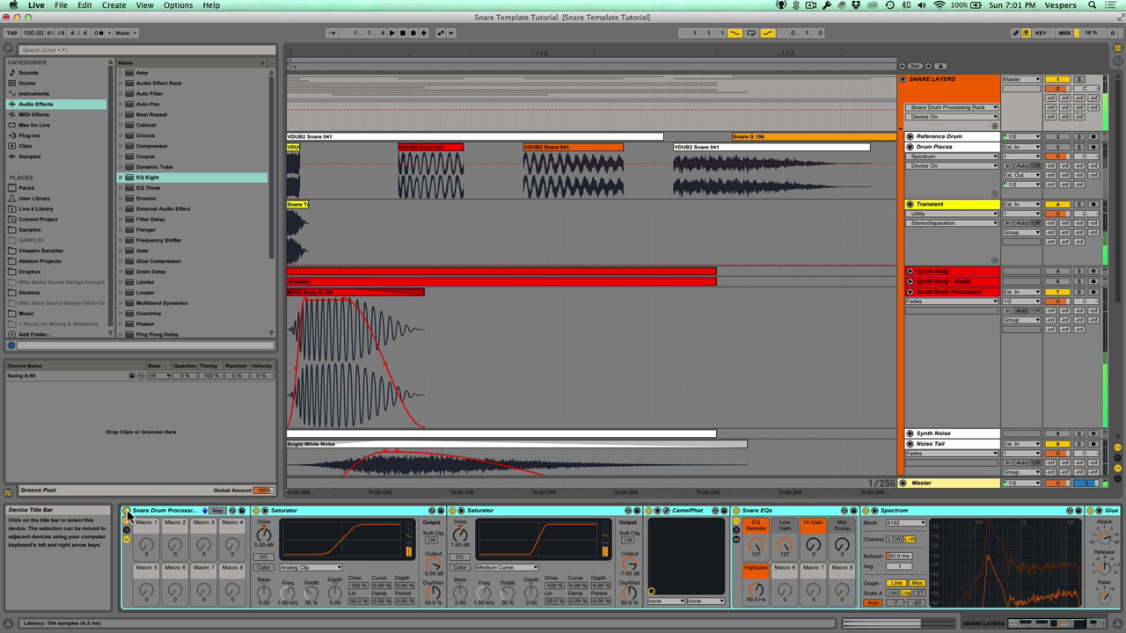
click(127, 511)
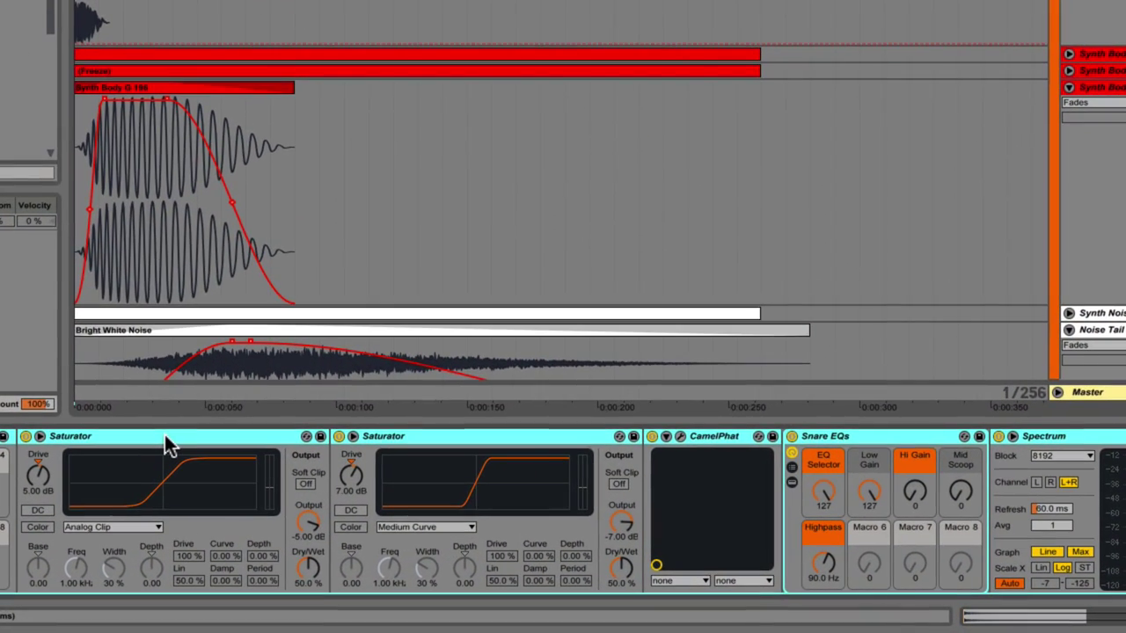
Review the group's two Saturators and open the CamelPhat plug-in window to inspect its settings before closing it
click(166, 440)
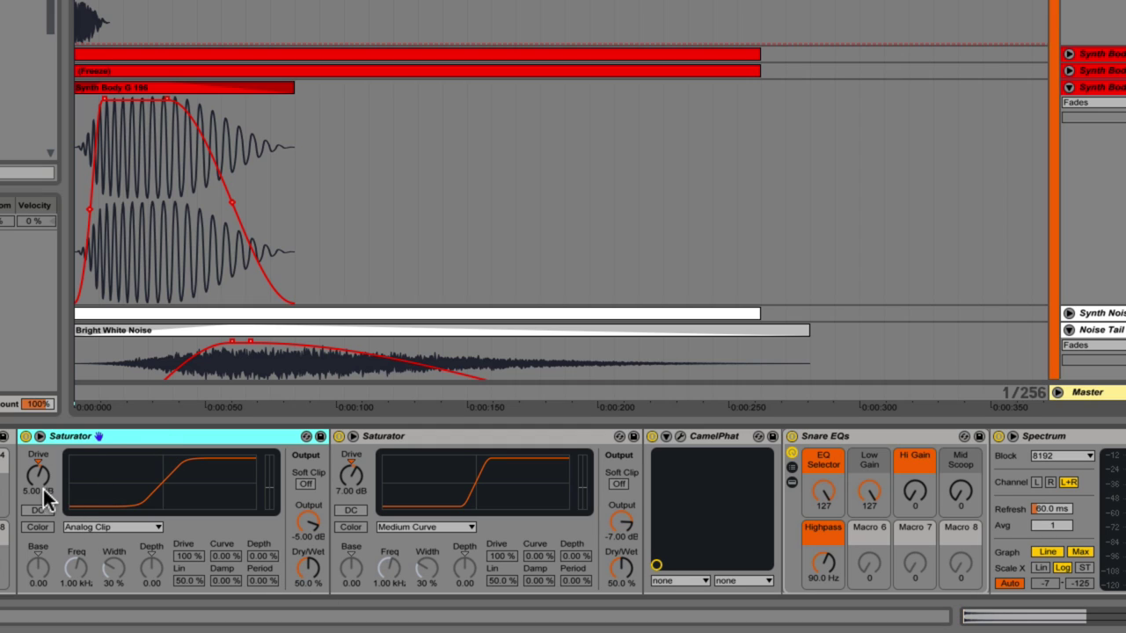
click(463, 438)
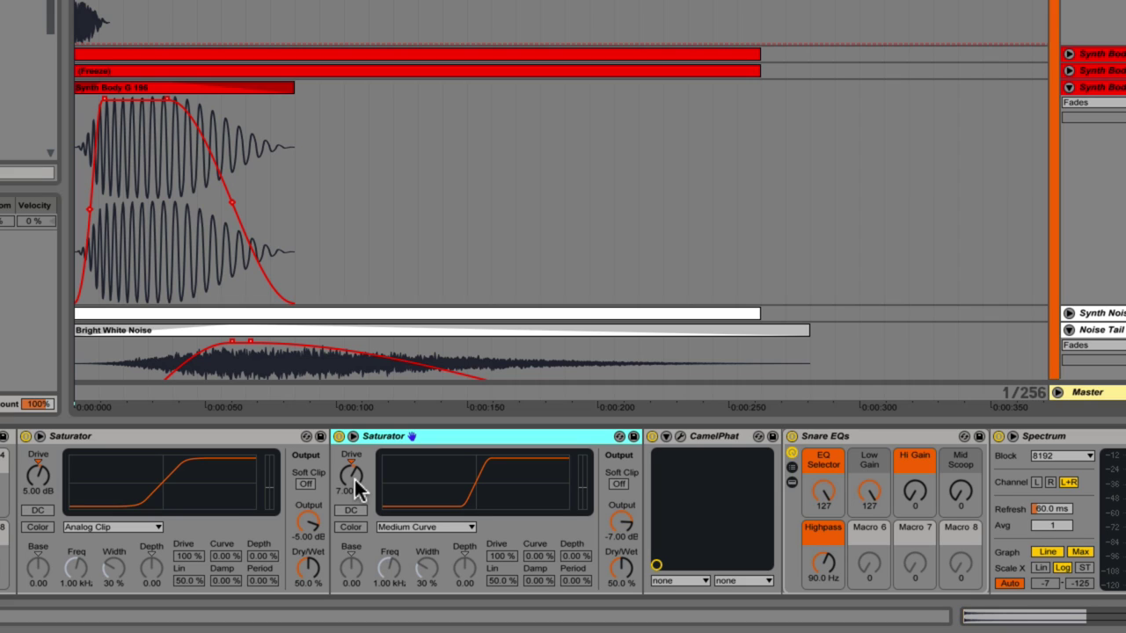
click(678, 436)
drag(88, 187, 406, 140)
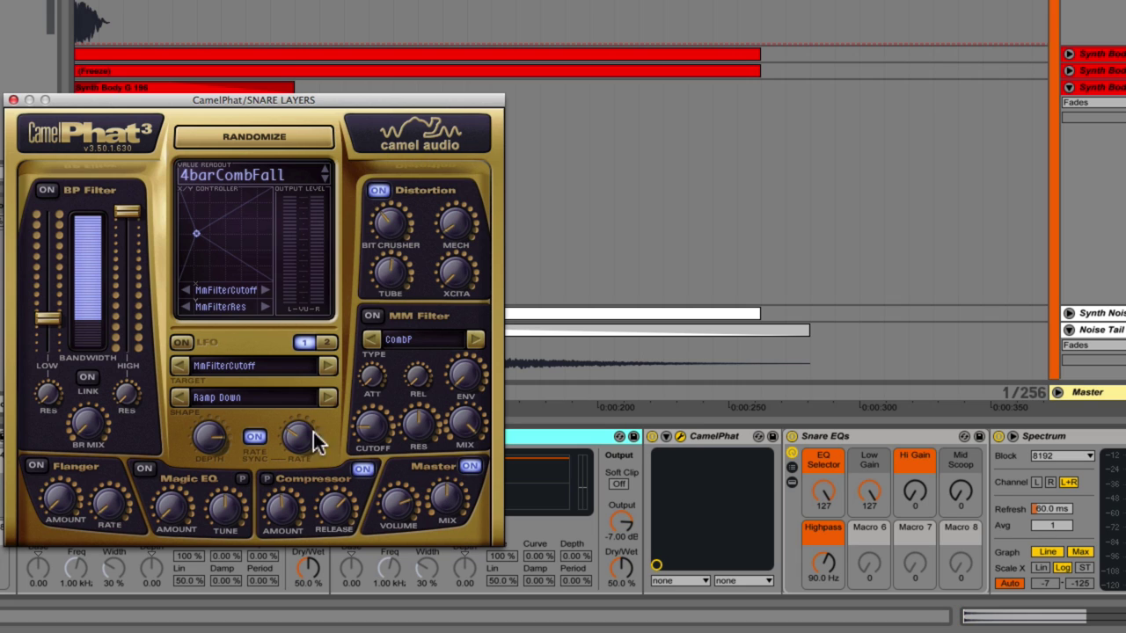
click(13, 99)
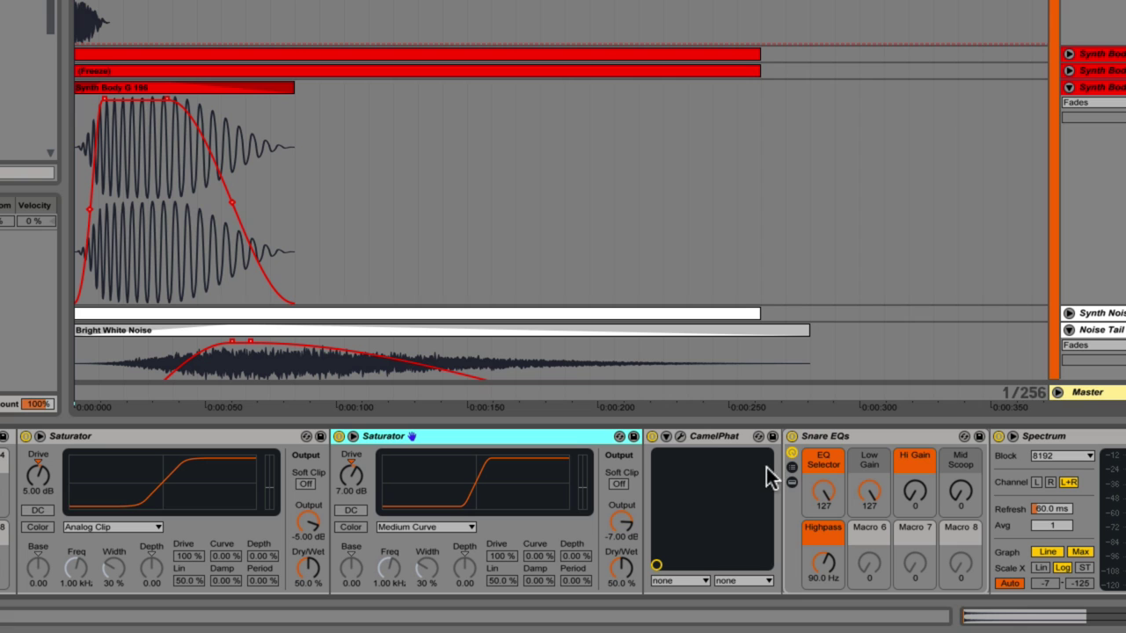
Select the Snare EQs rack and look through the EQ Eight drum presets in the browser
click(864, 437)
scroll(862, 443, right, 3)
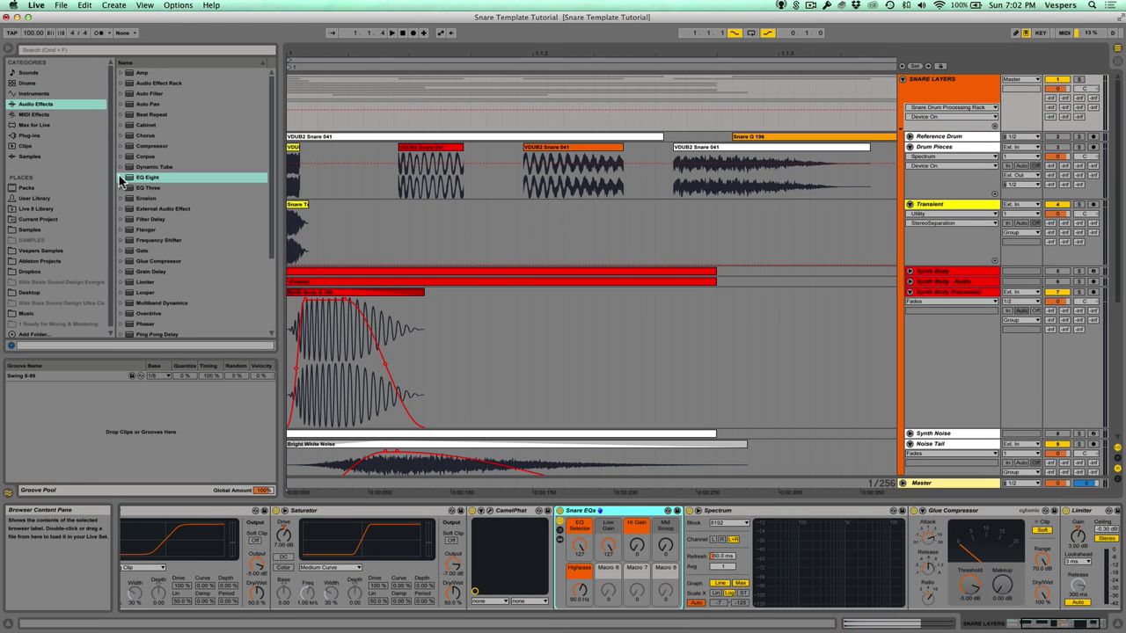
click(121, 179)
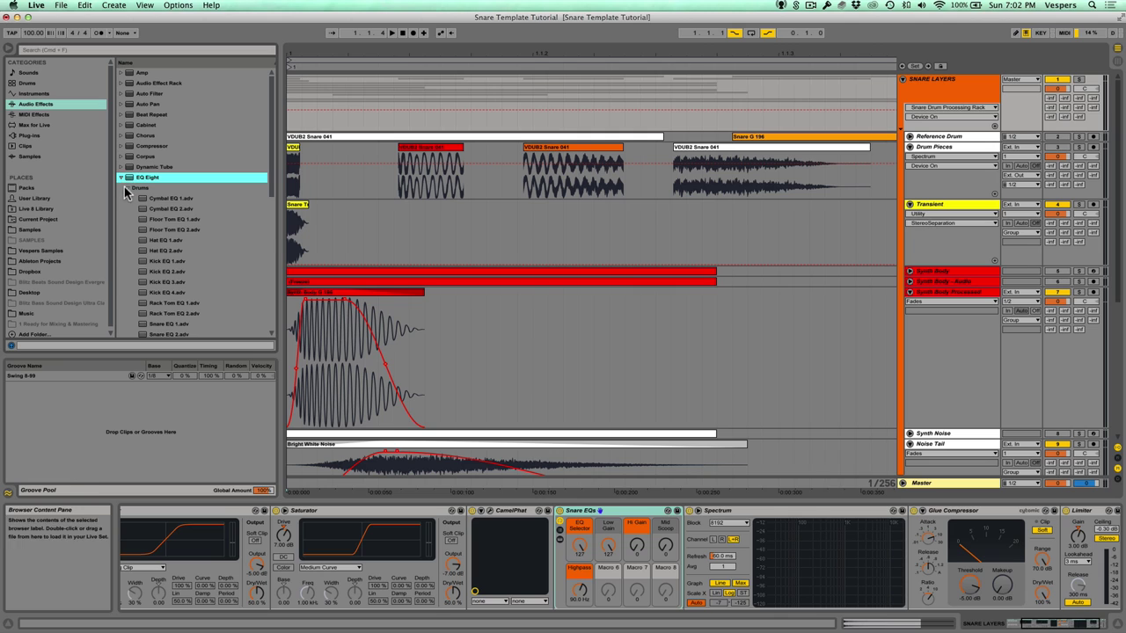
click(132, 187)
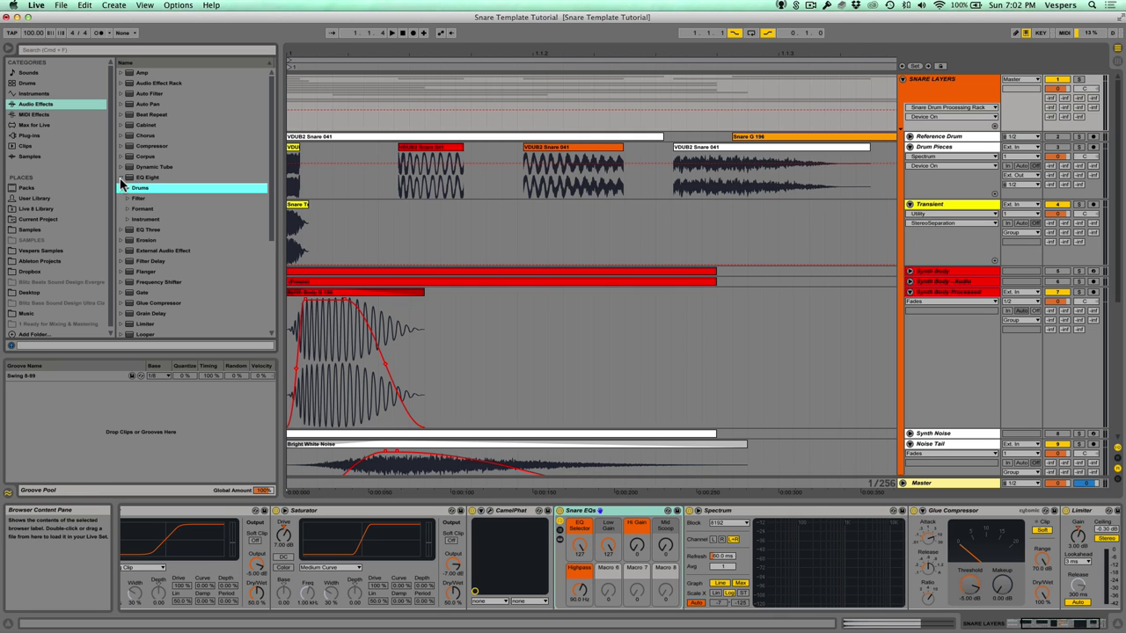
click(124, 188)
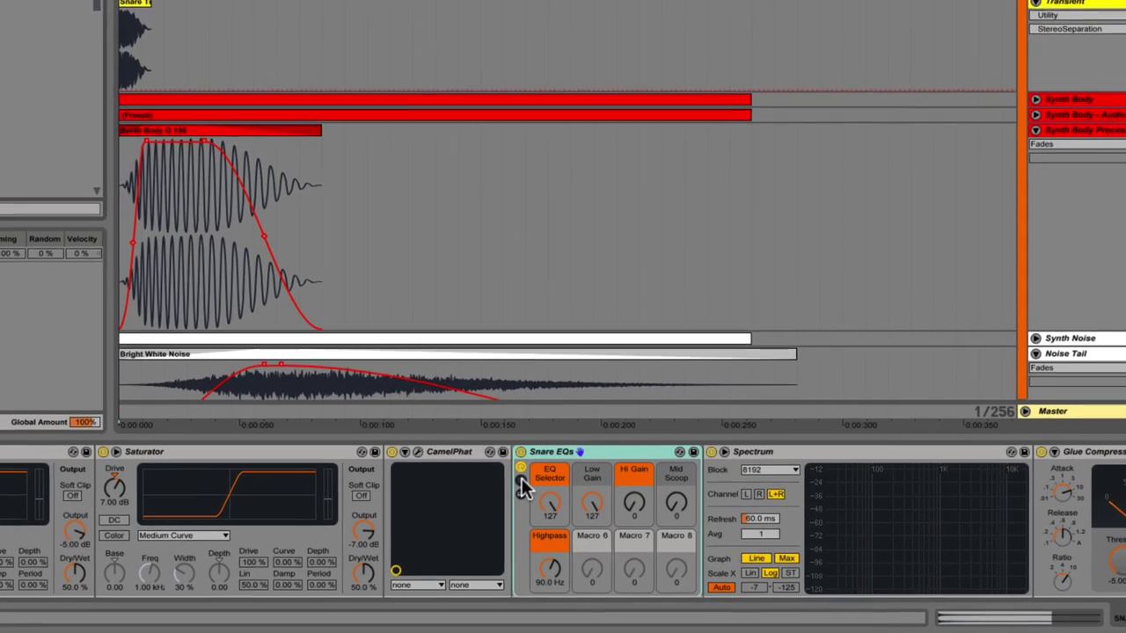
Show the Snare EQs rack's chain list and step through the Snare EQ1, Snare EQ2 and Snare EQ3 chains
click(562, 537)
click(753, 480)
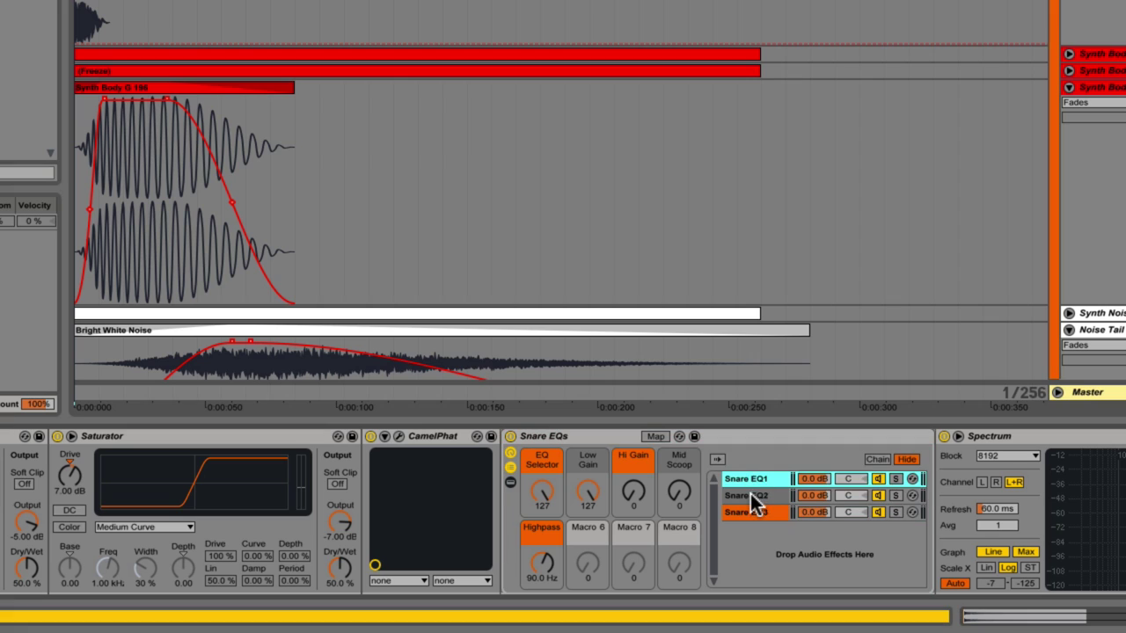
click(750, 494)
click(749, 511)
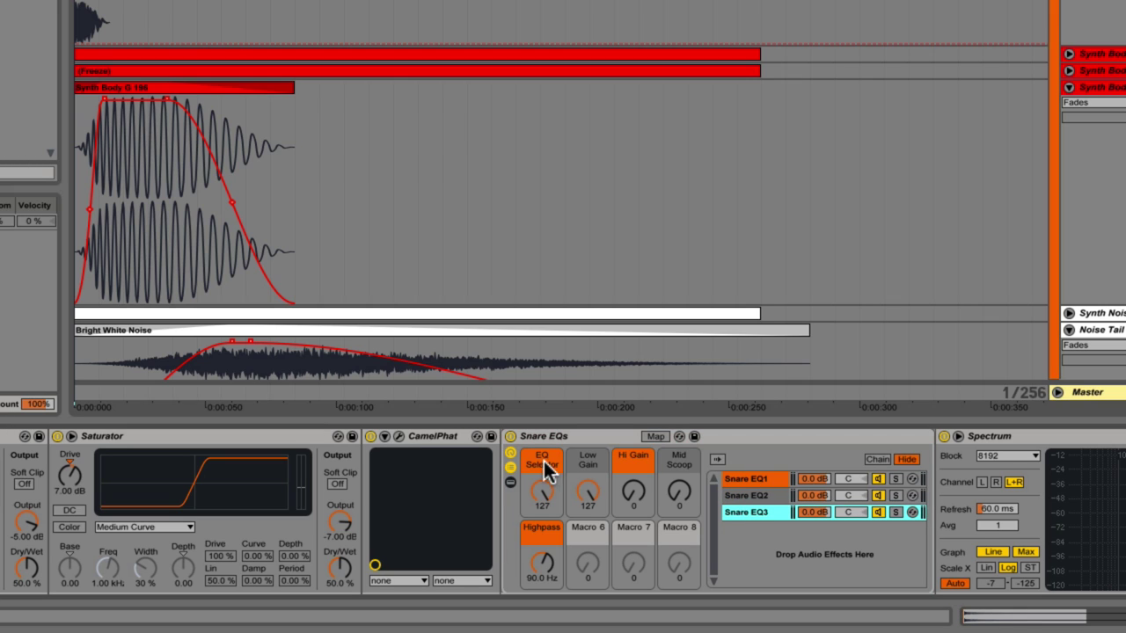
Try the EQ Selector macro and reveal the EQ curve of the Snare EQ3 chain
drag(543, 504, 543, 466)
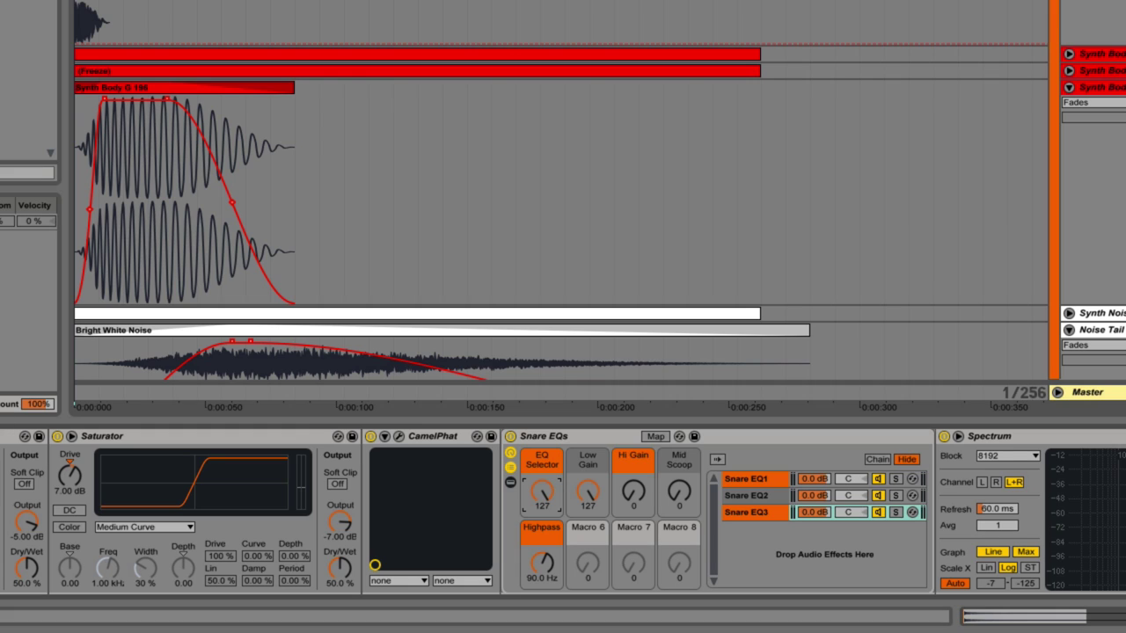
click(755, 511)
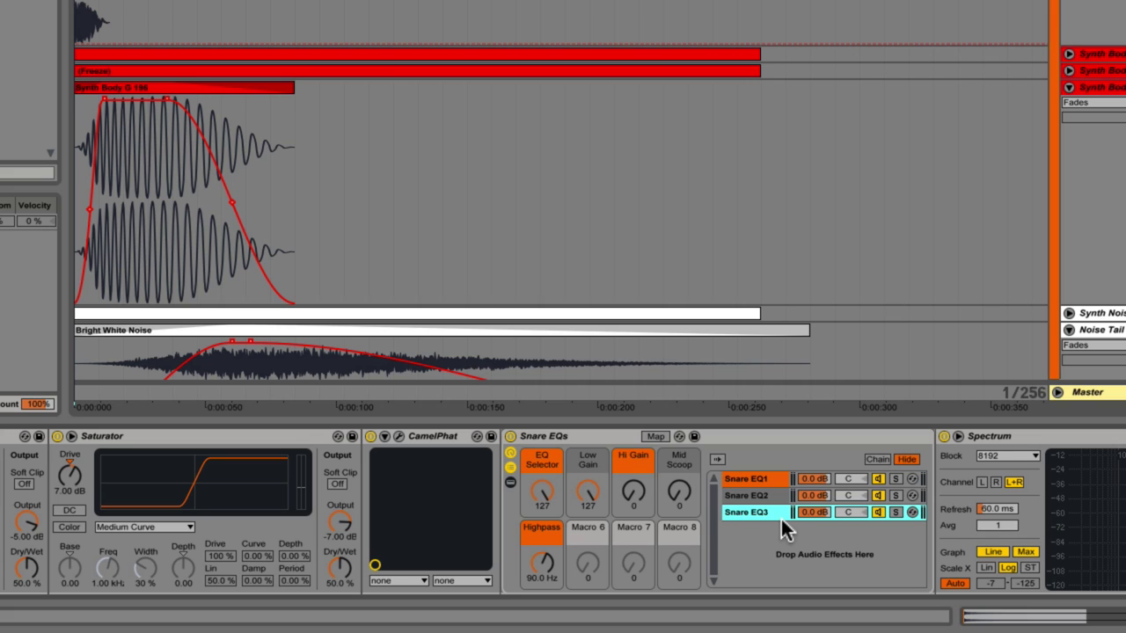
click(754, 513)
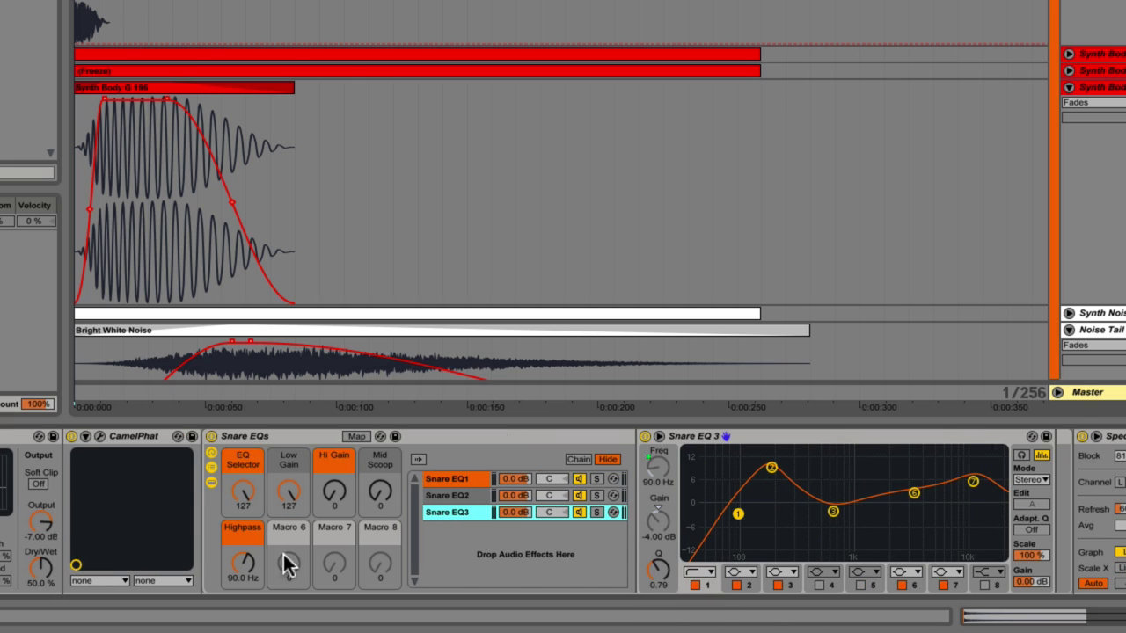
Review the Snare EQs macros and the Snare EQ2 and Snare EQ1 curves, and hide the rack's chain list
drag(245, 571, 249, 572)
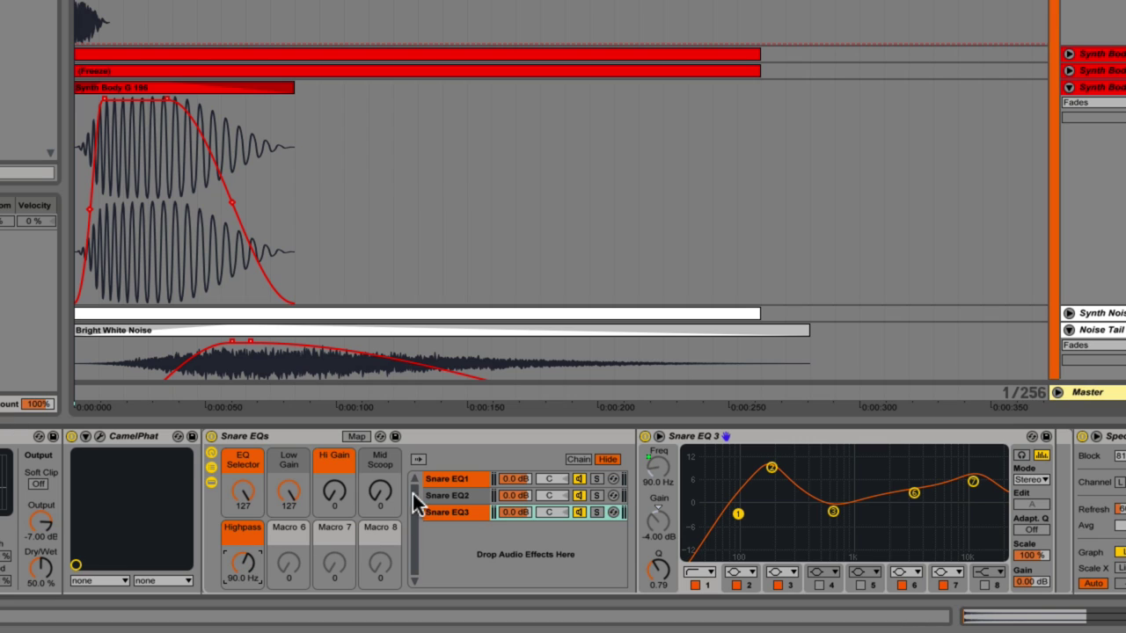
drag(291, 497, 382, 510)
click(455, 496)
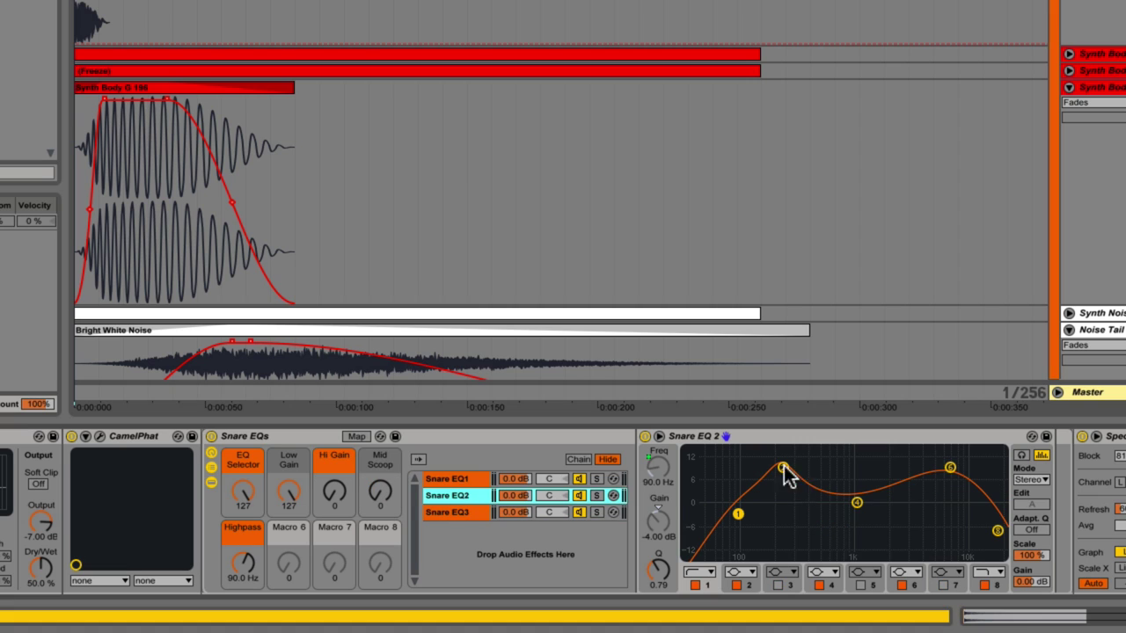
click(453, 480)
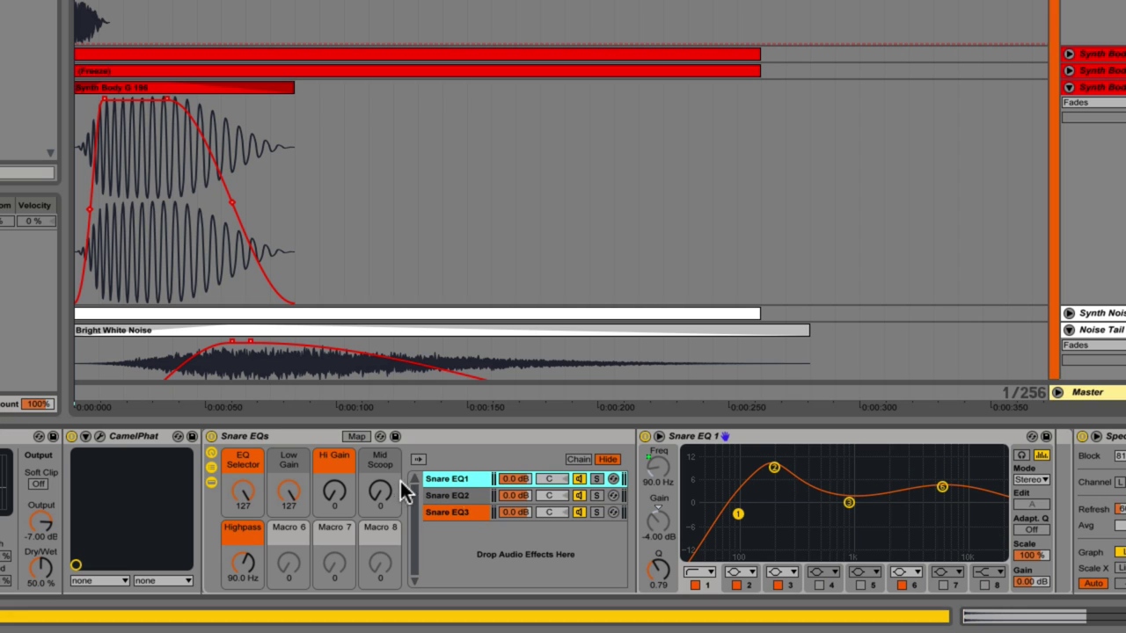
drag(248, 498, 215, 473)
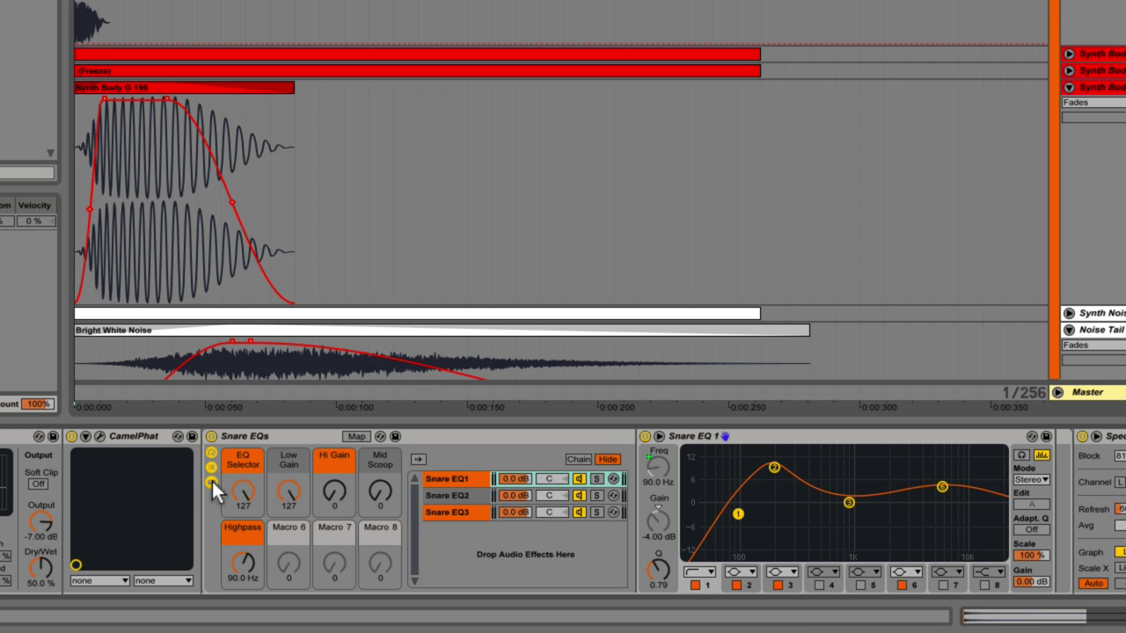
click(211, 467)
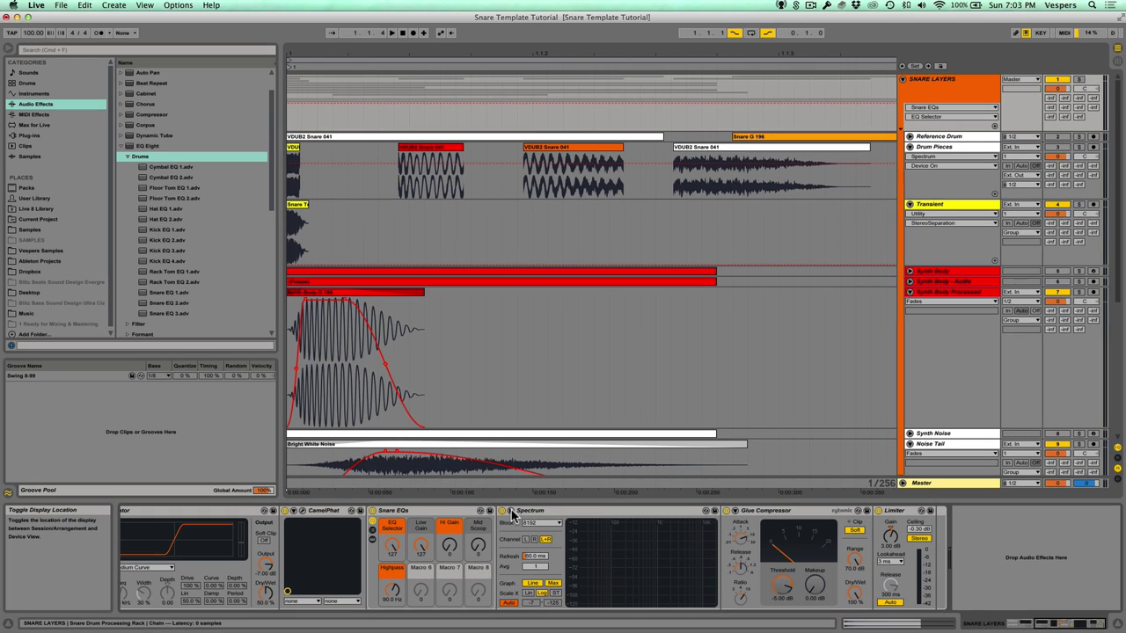
Enlarge the Spectrum display, play the snare to view its frequency content, and return the display to the device view
click(511, 514)
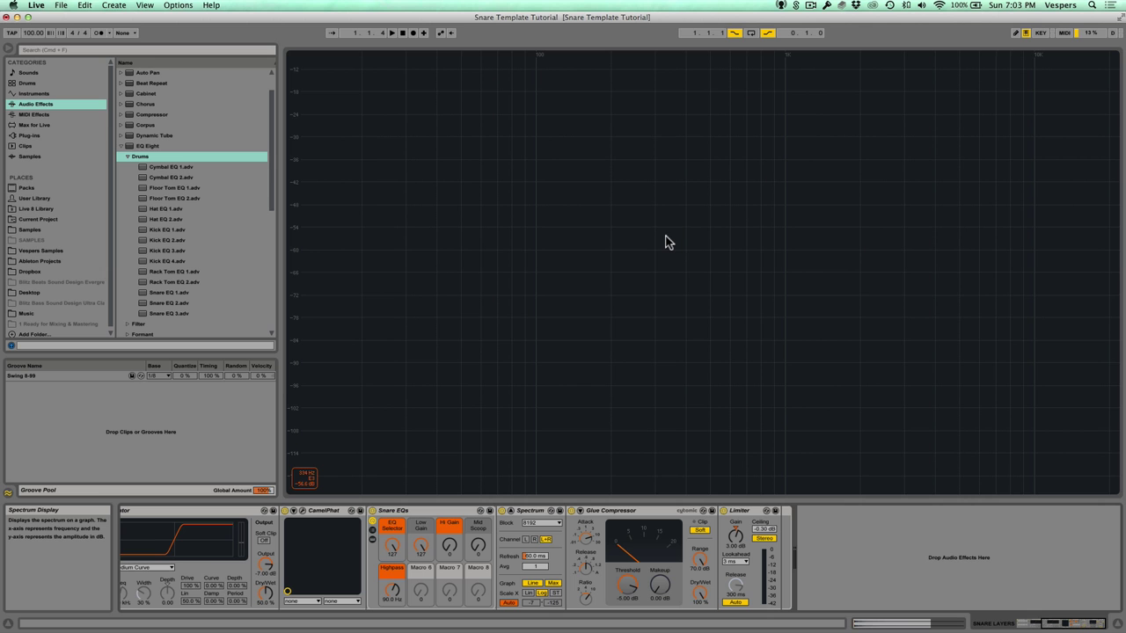
key(space)
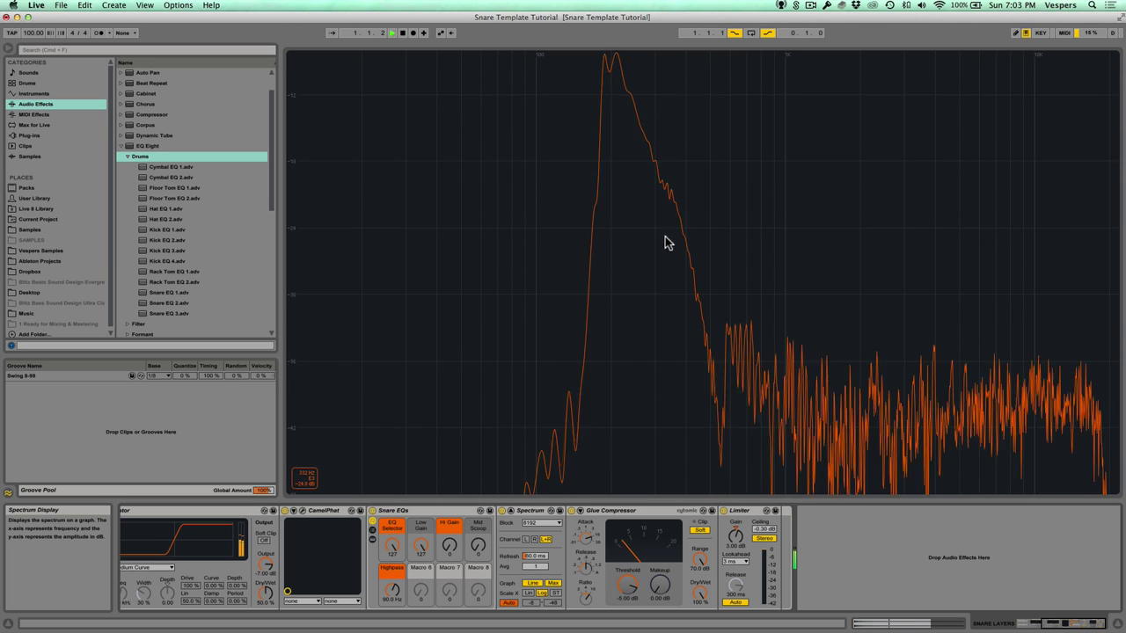
click(560, 511)
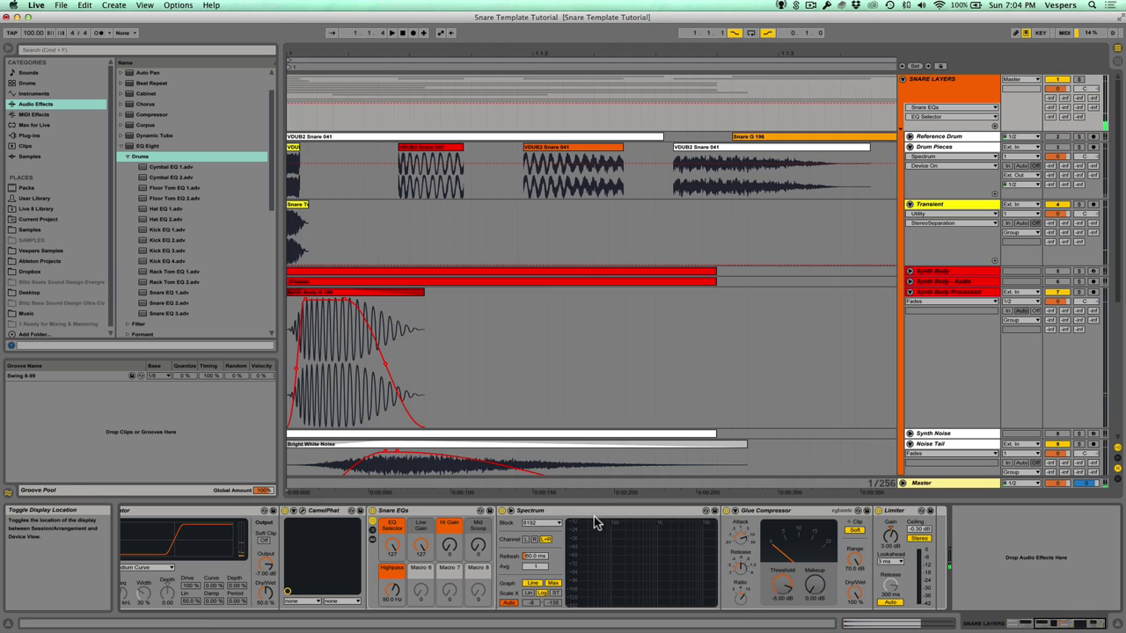
Examine the Glue Compressor while playing the snare, and select the Limiter to review its settings
click(793, 514)
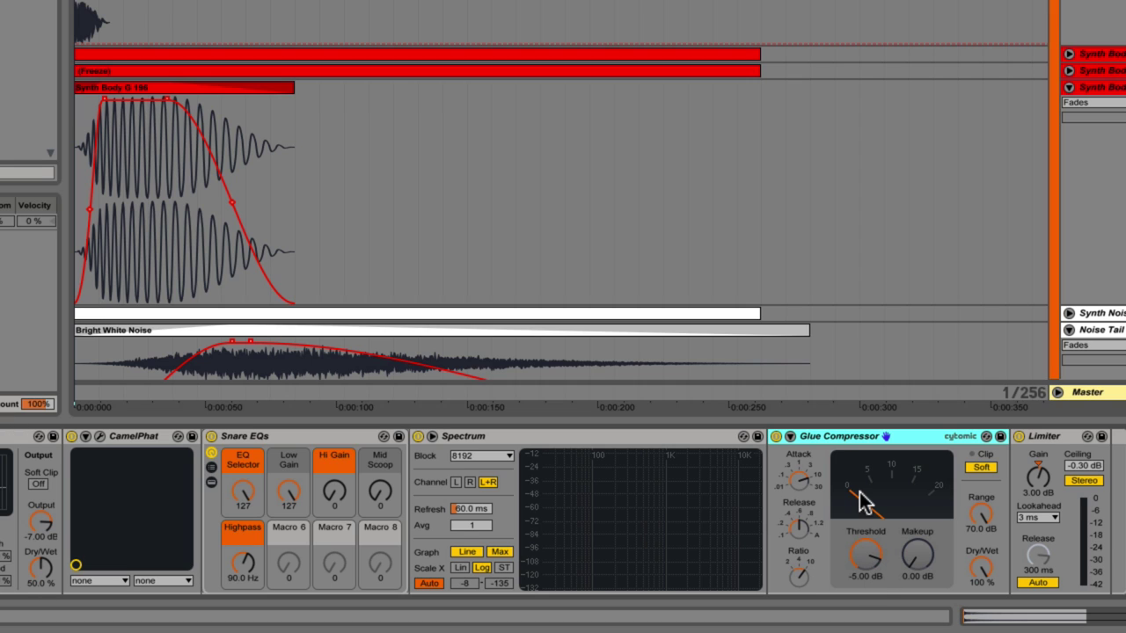
key(space)
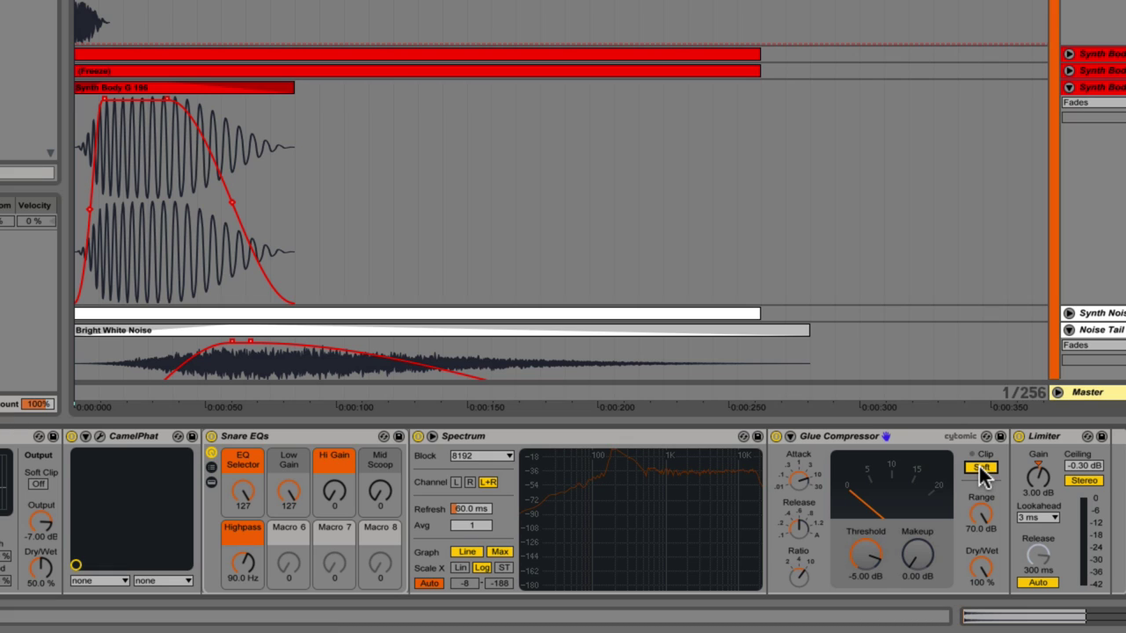
click(1051, 444)
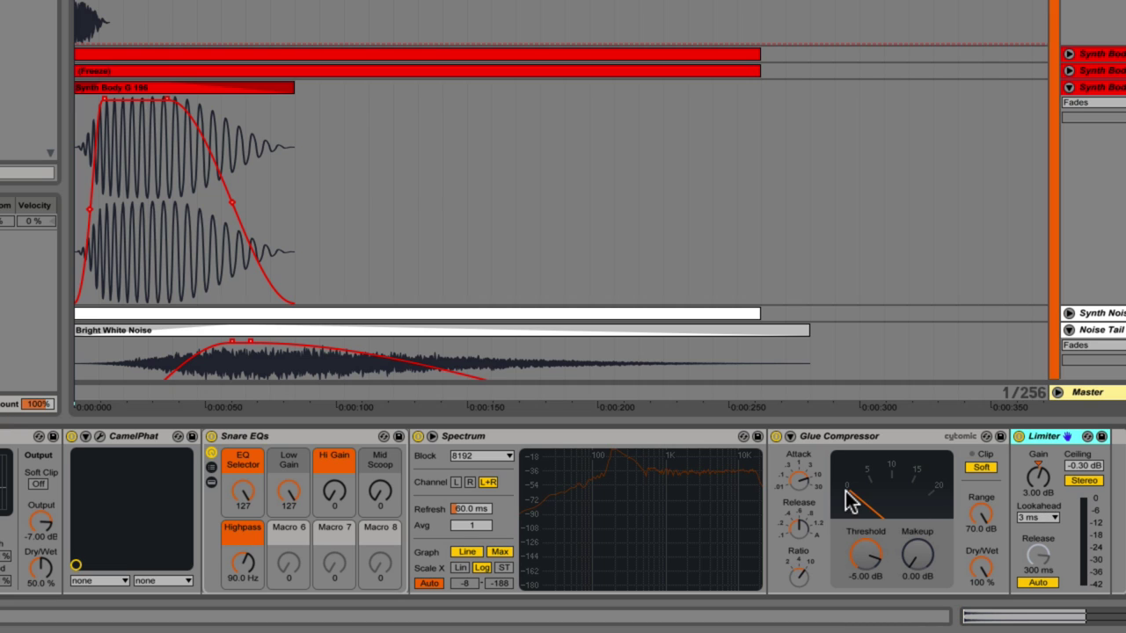
Bypass the Limiter, Glue Compressor, Snare EQs rack, CamelPhat and both Saturators to hear the unprocessed snare
scroll(553, 511, left, 5)
scroll(553, 510, right, 5)
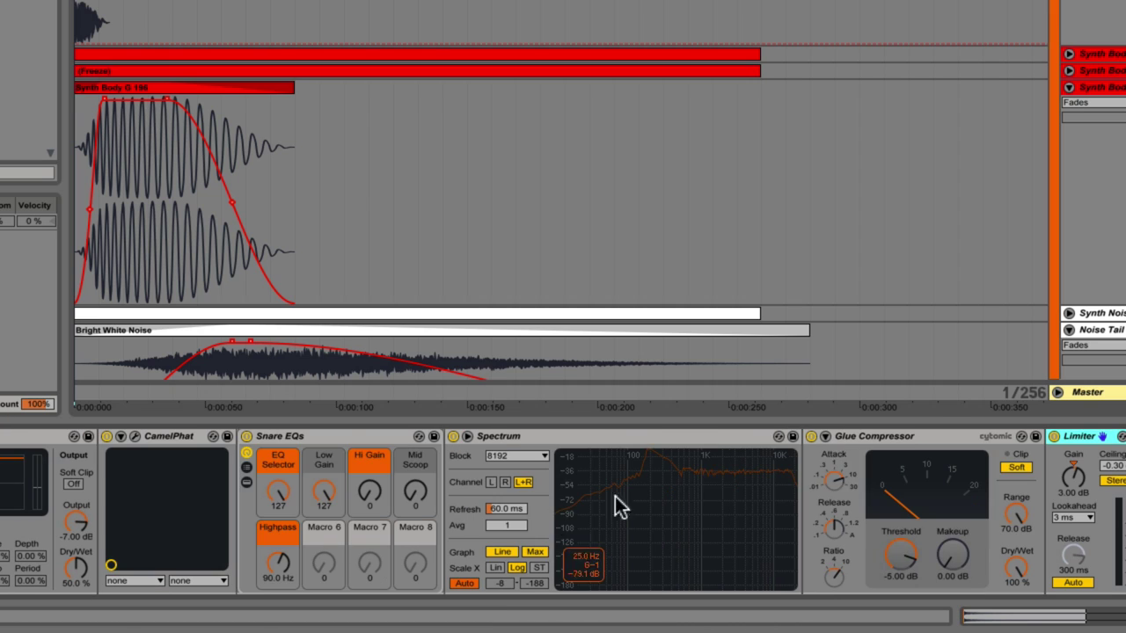
click(1054, 436)
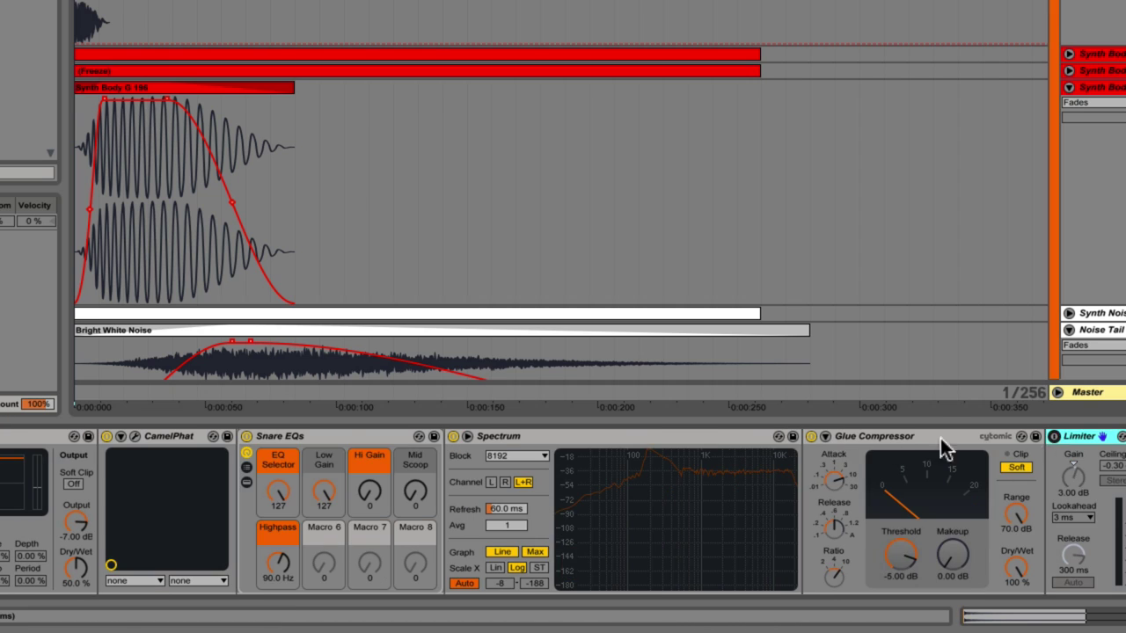
click(811, 436)
click(246, 436)
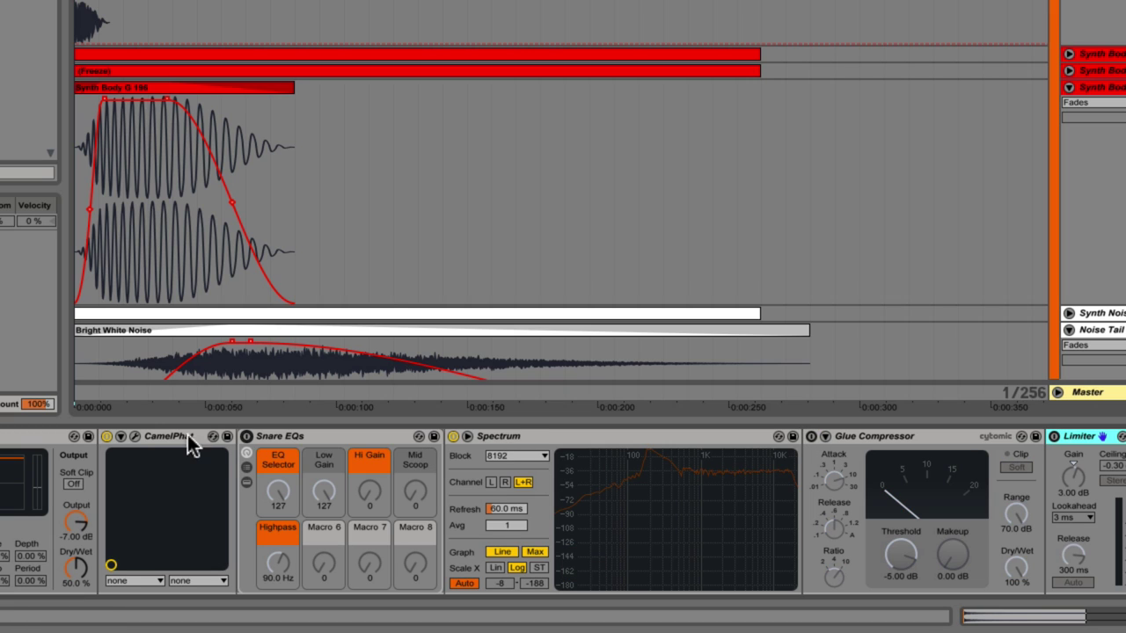
click(106, 436)
scroll(110, 444, left, 5)
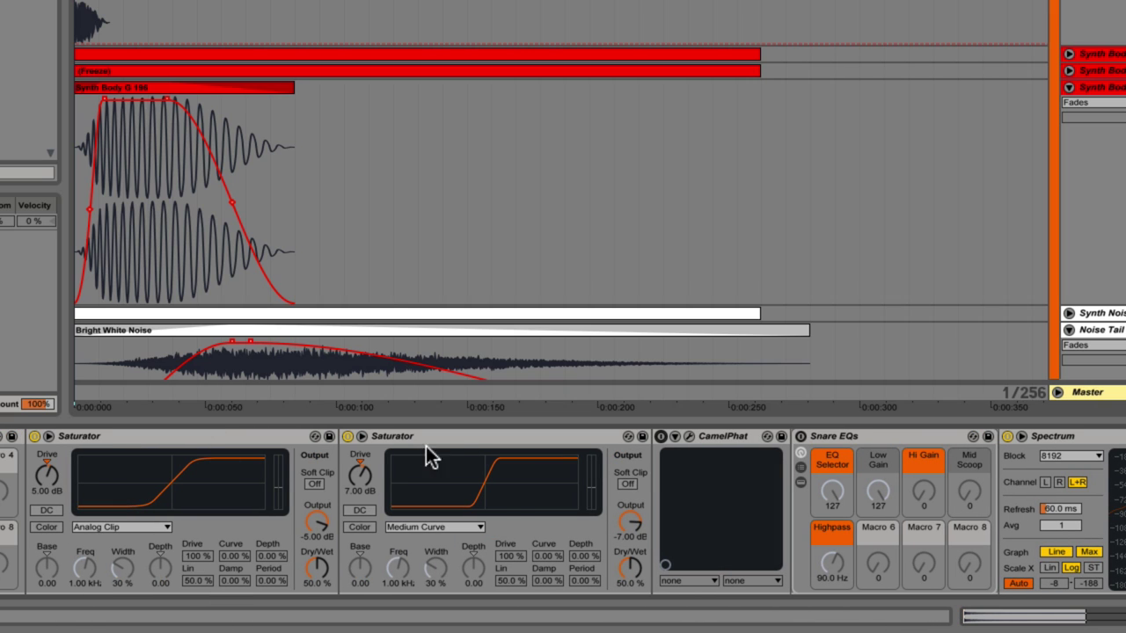
click(349, 437)
click(165, 435)
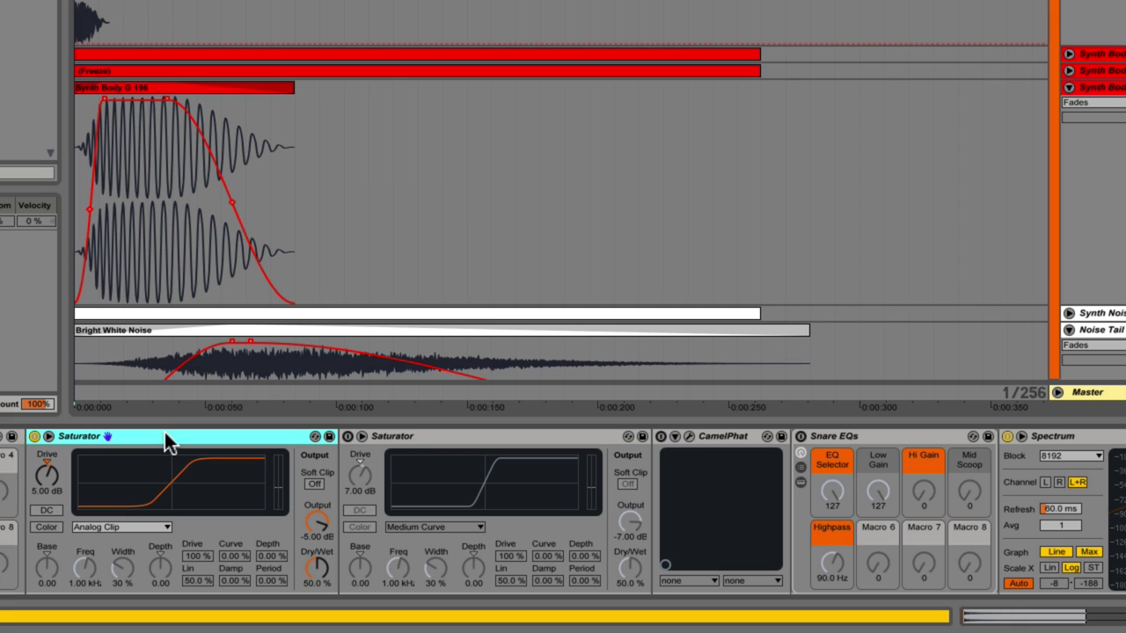
click(35, 436)
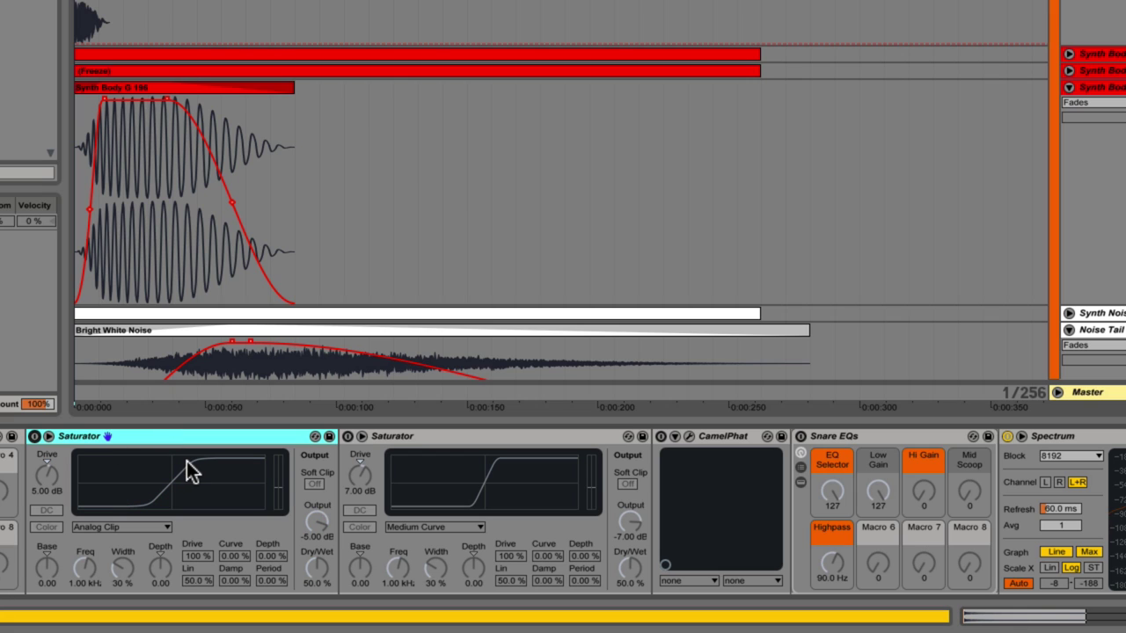
Re-enable both Saturators, CamelPhat and the Snare EQs rack one at a time, comparing the snare's sound during playback
click(35, 436)
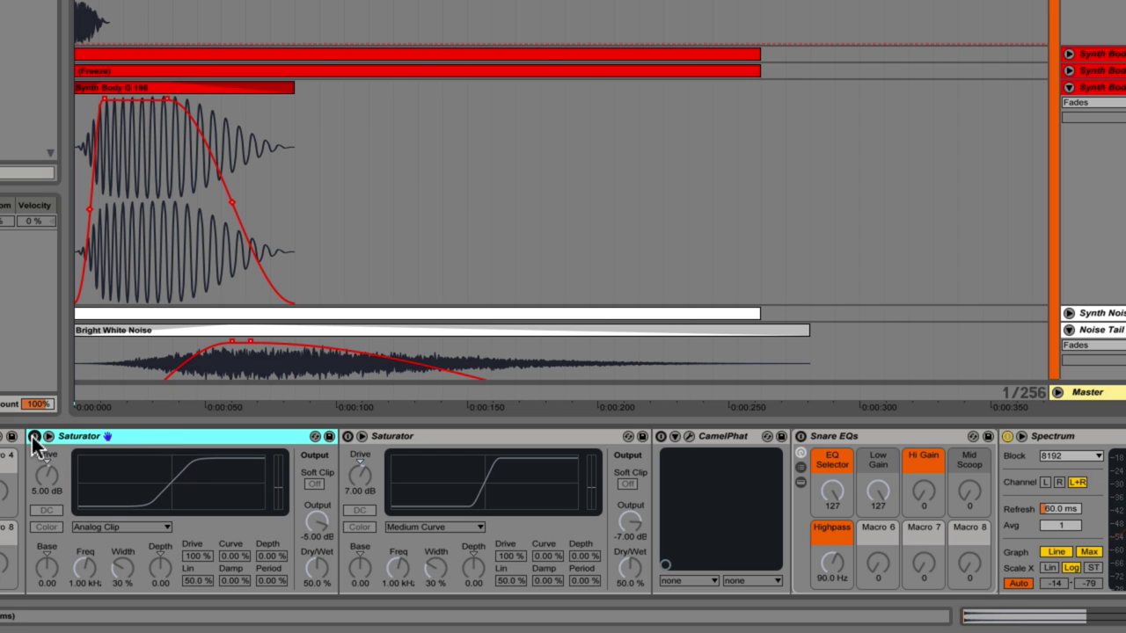
click(35, 436)
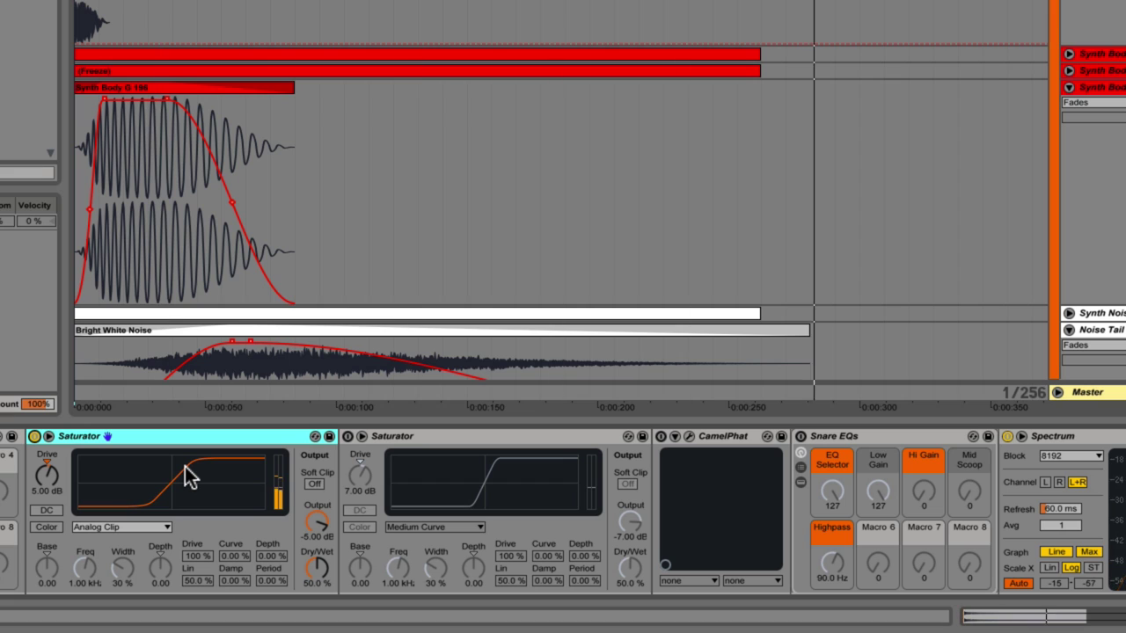
click(348, 437)
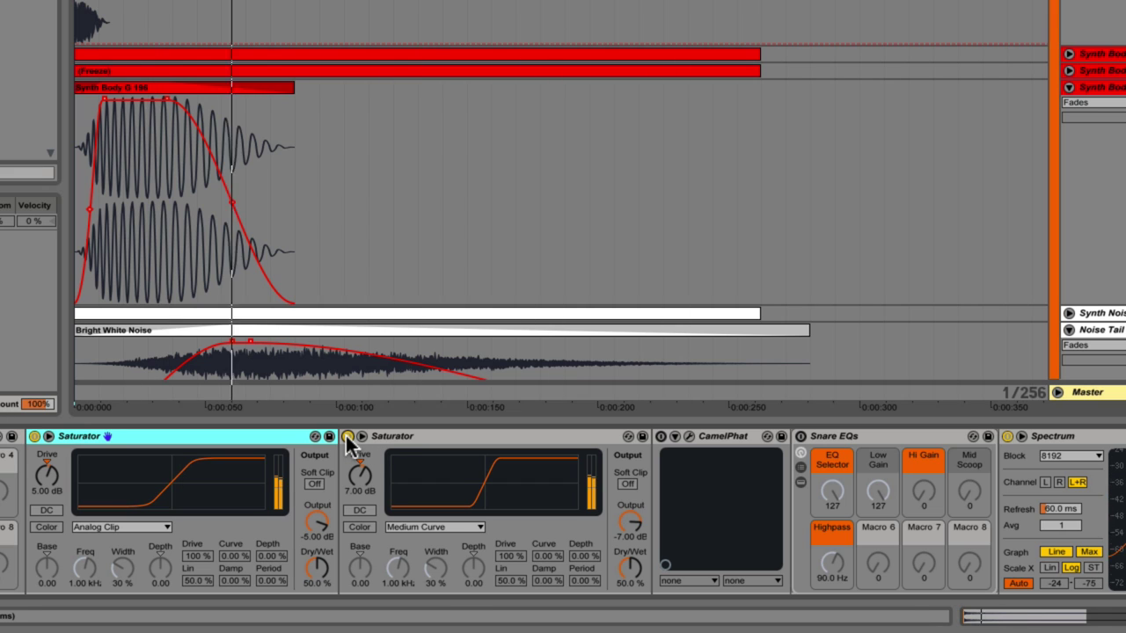
click(661, 436)
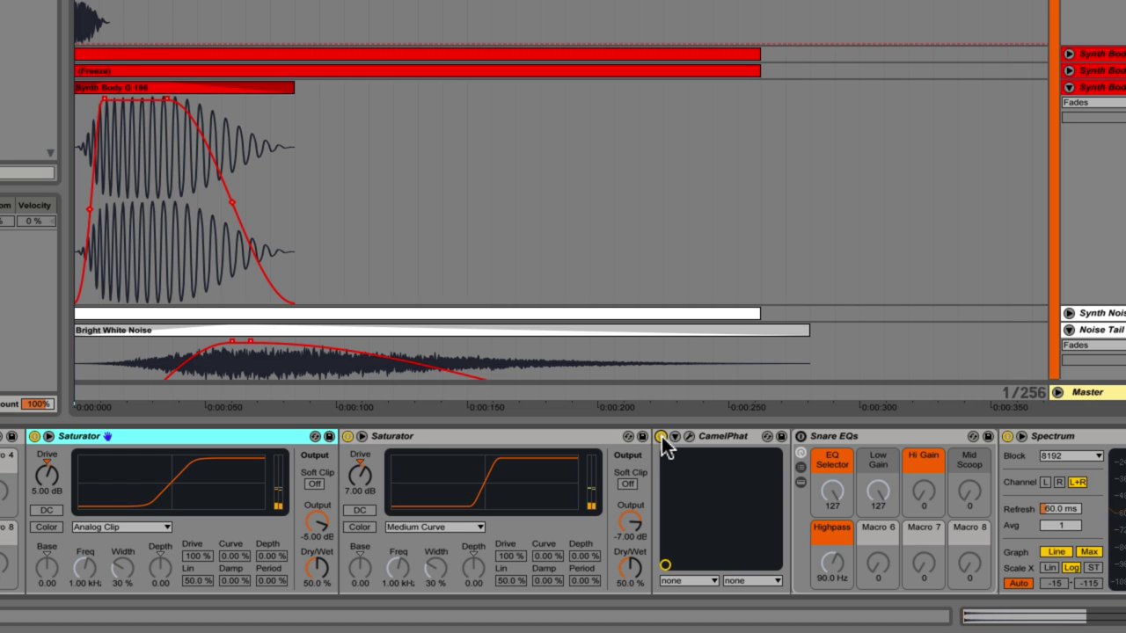
click(800, 436)
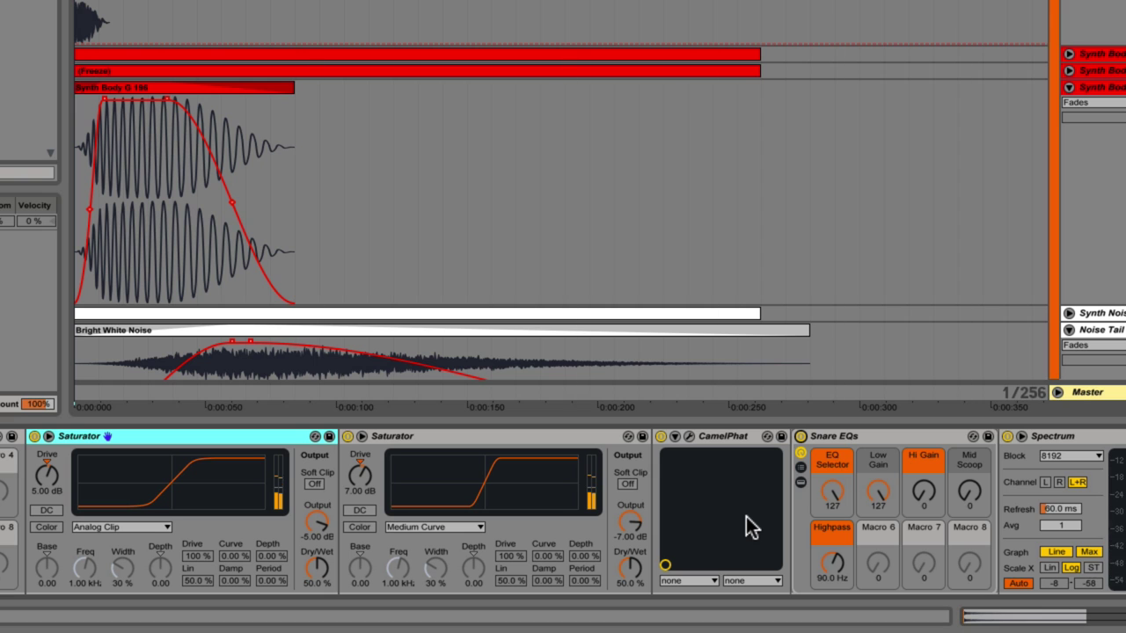
Re-enable the Glue Compressor, replay the snare to hear it, and turn the Limiter back on
scroll(746, 521, down, 5)
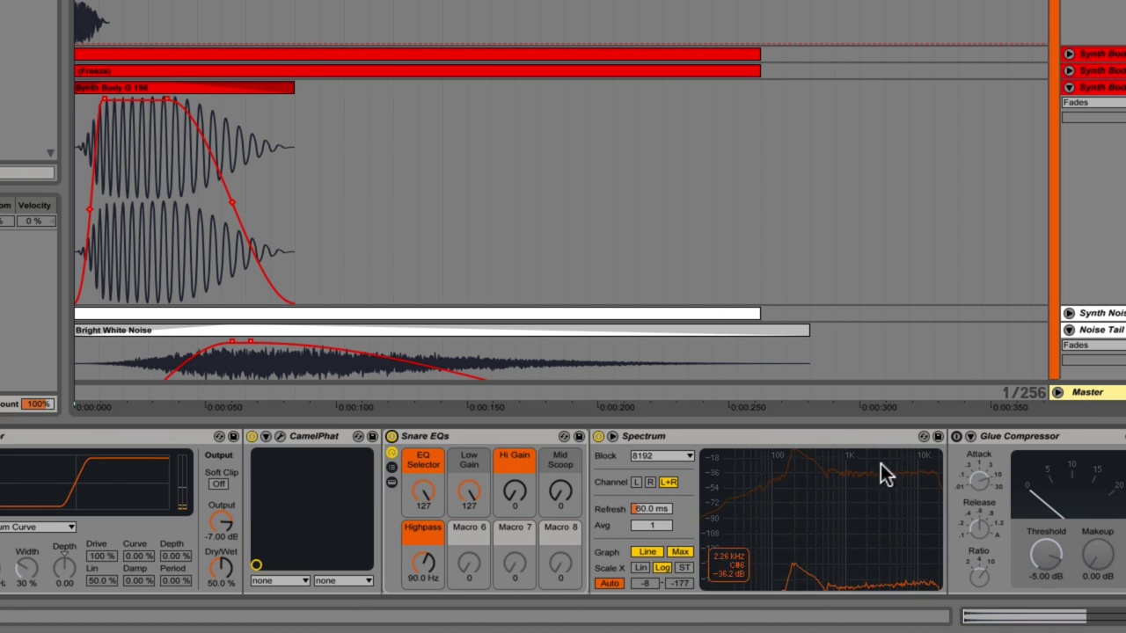
click(956, 437)
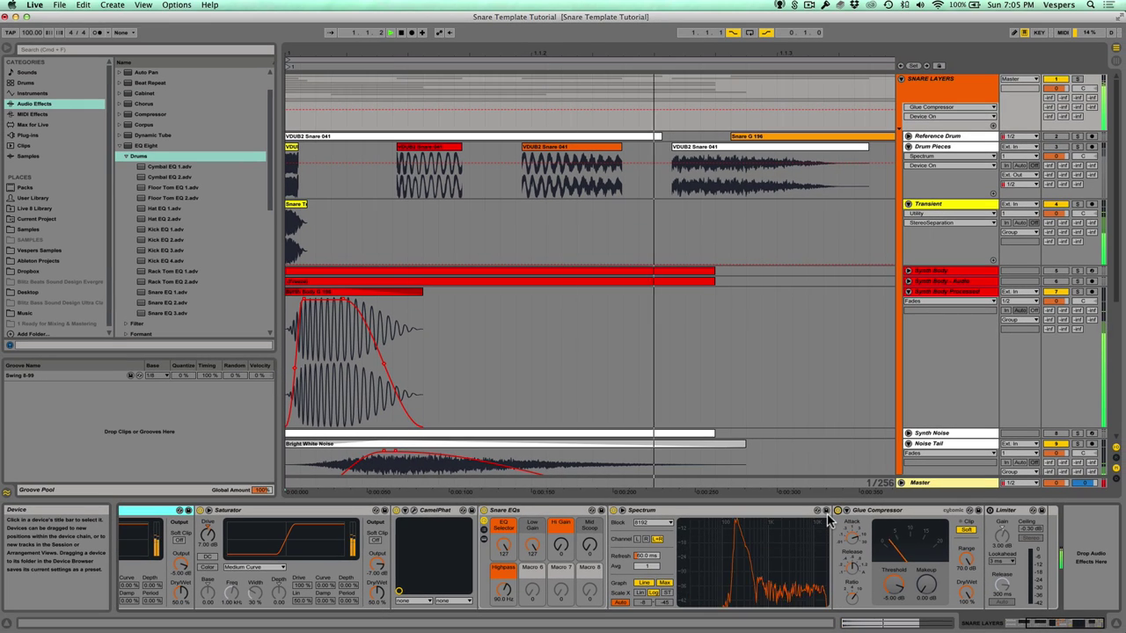
key(space)
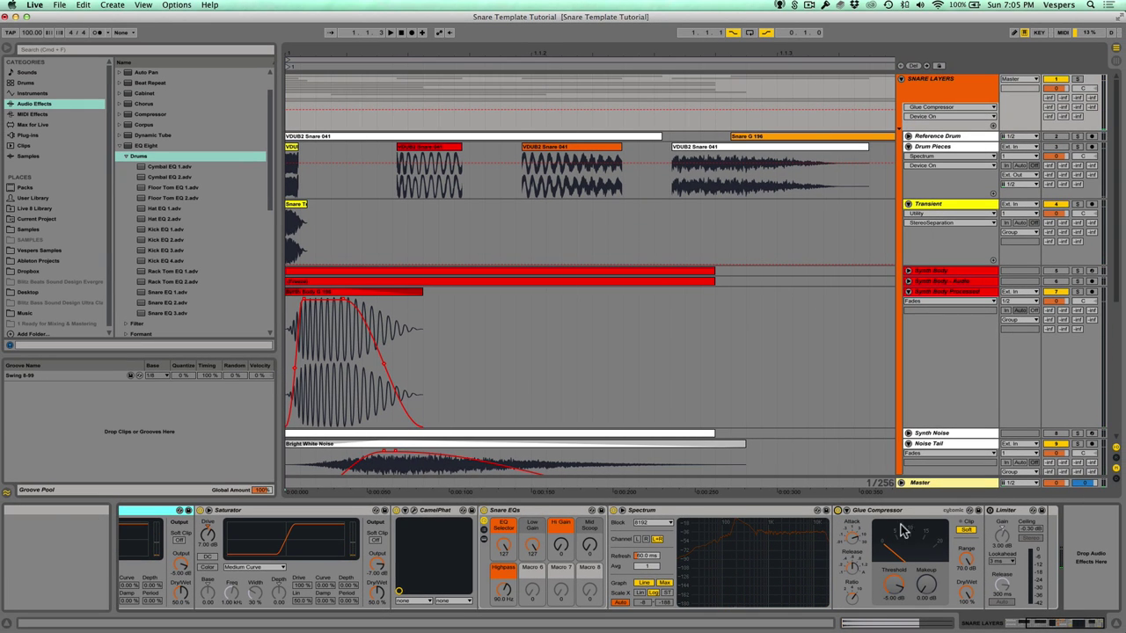
key(space)
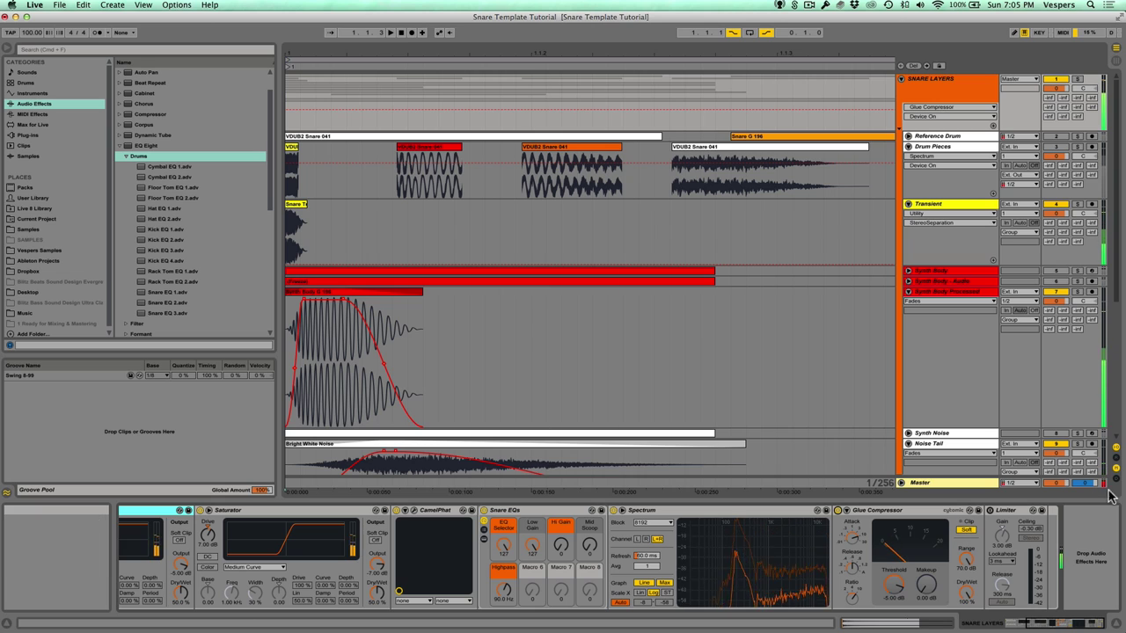
click(990, 510)
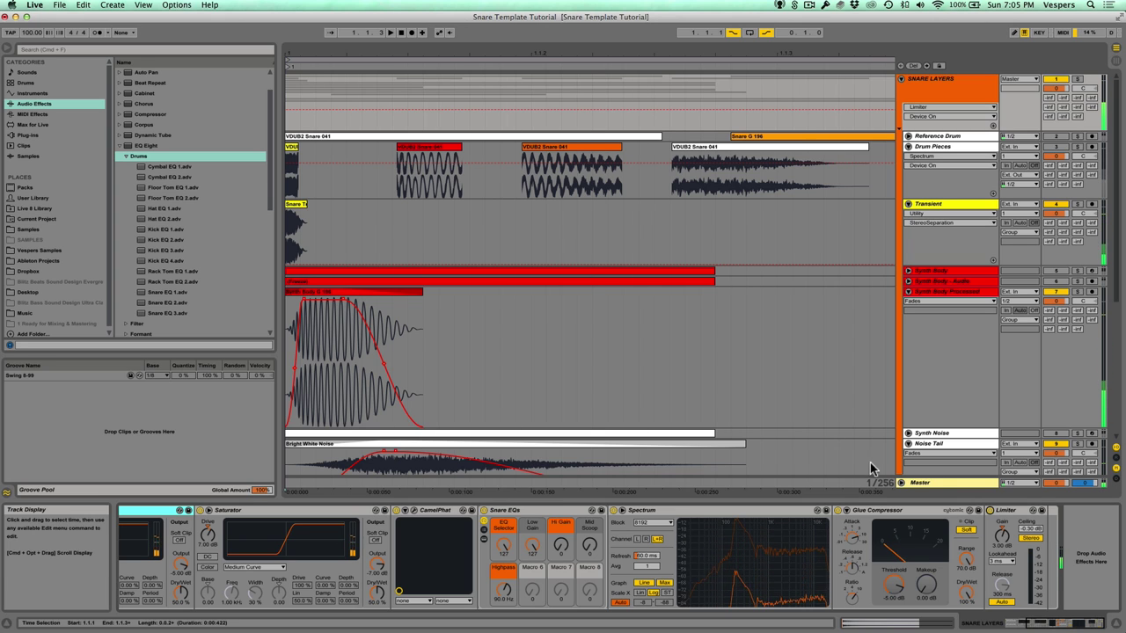
Fold the SNARE LAYERS group and unfold the Snare Bounce track, enlarging it to show its waveform
scroll(290, 541, left, 8)
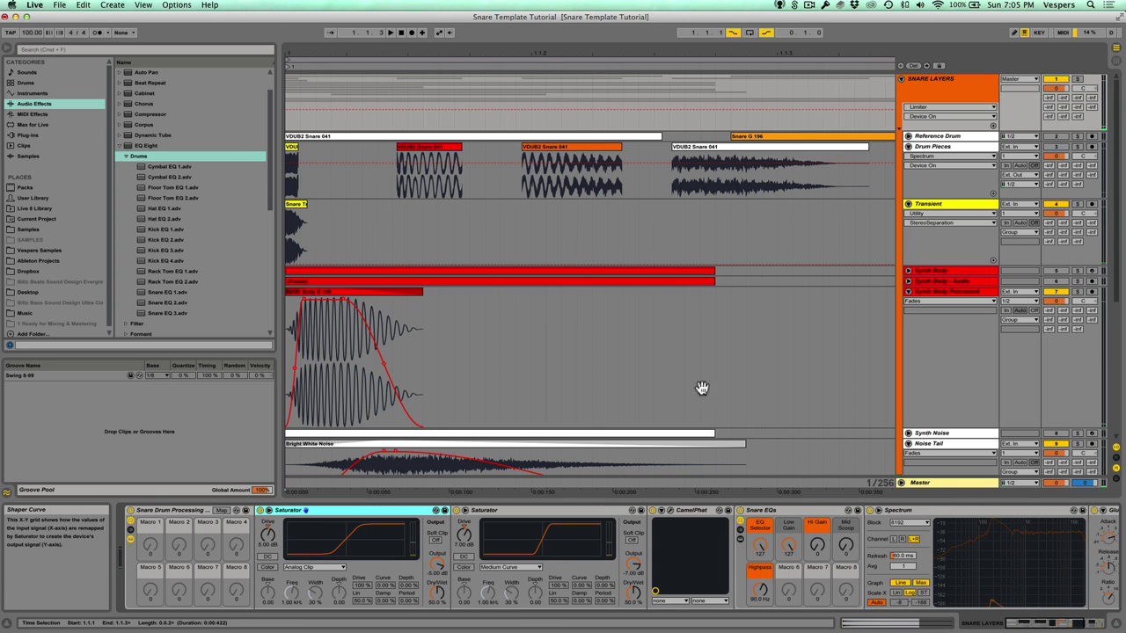
click(901, 79)
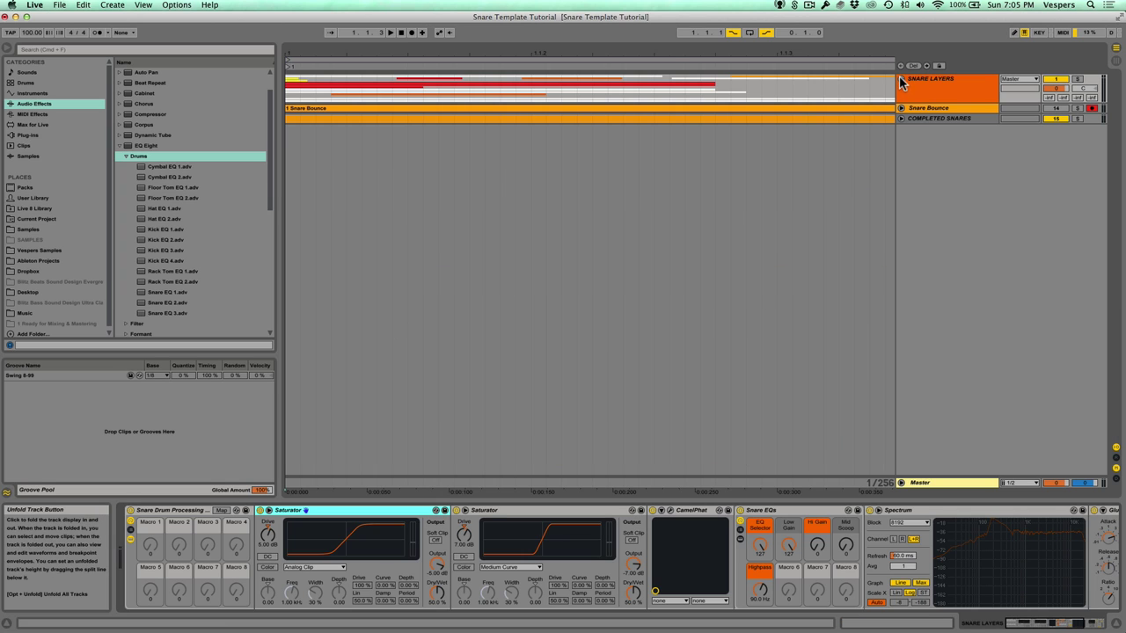
drag(917, 109, 908, 239)
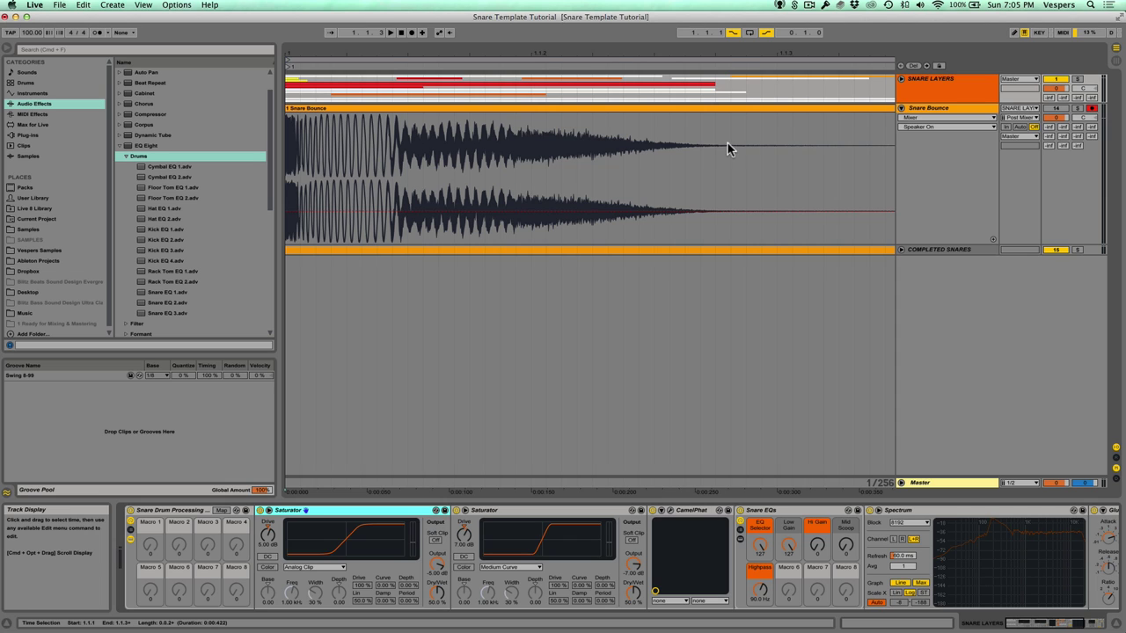
Examine the Snare Bounce track's audio input source options without changing the source
click(1020, 109)
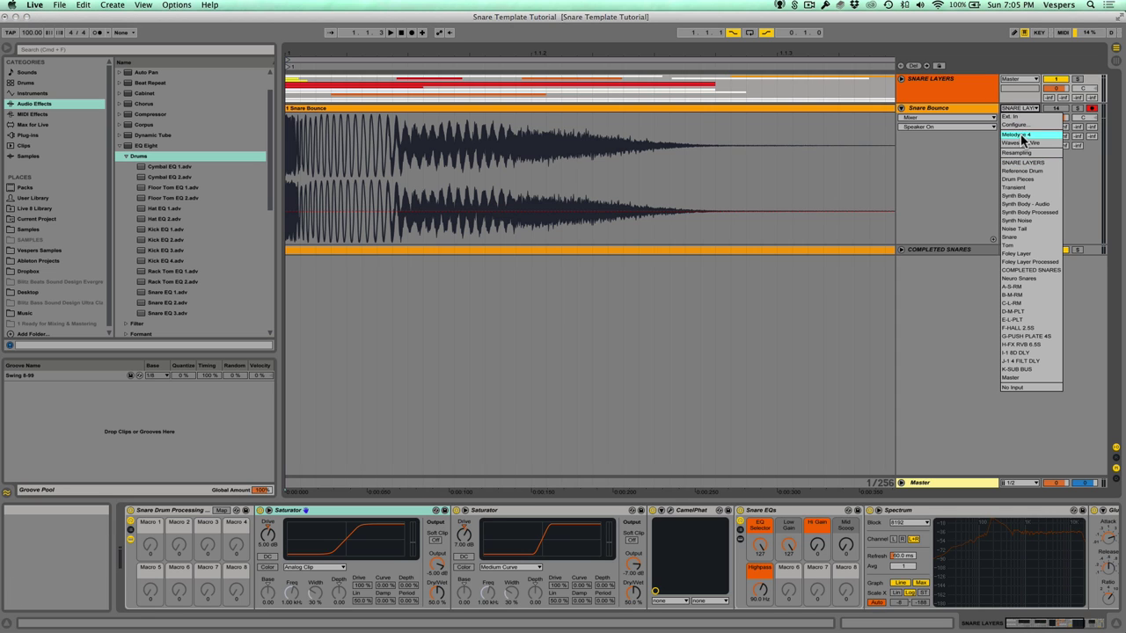
click(948, 104)
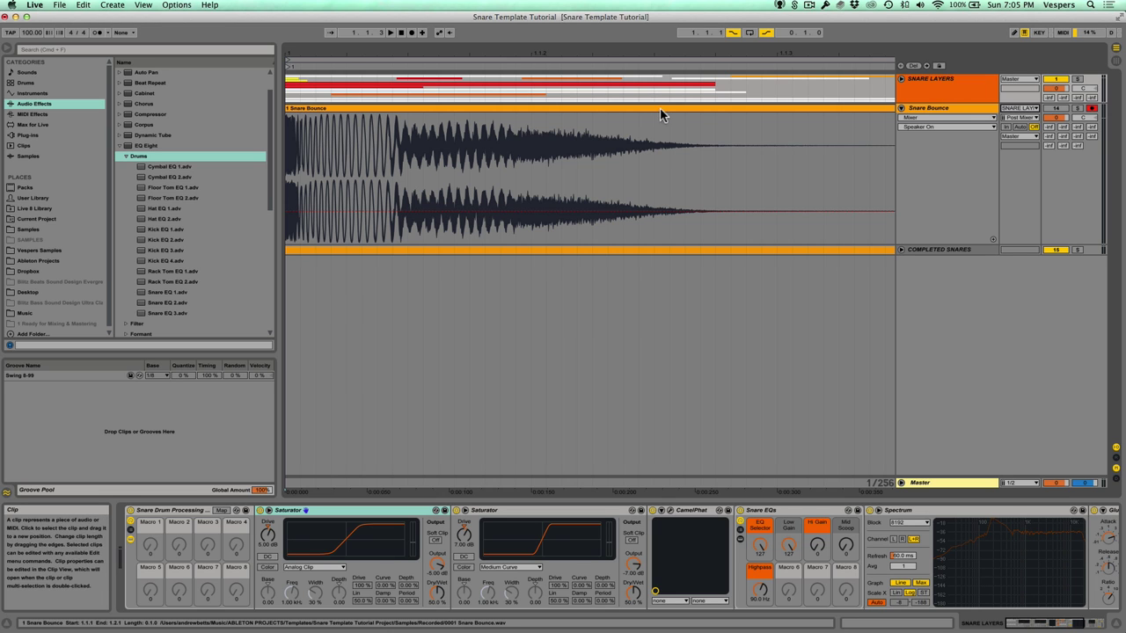
Try shifting the Snare Bounce clip slightly later on the timeline, and undo the move
mouse_move(296, 54)
mouse_down()
mouse_move(298, 104)
mouse_move(352, 121)
mouse_move(368, 111)
mouse_up()
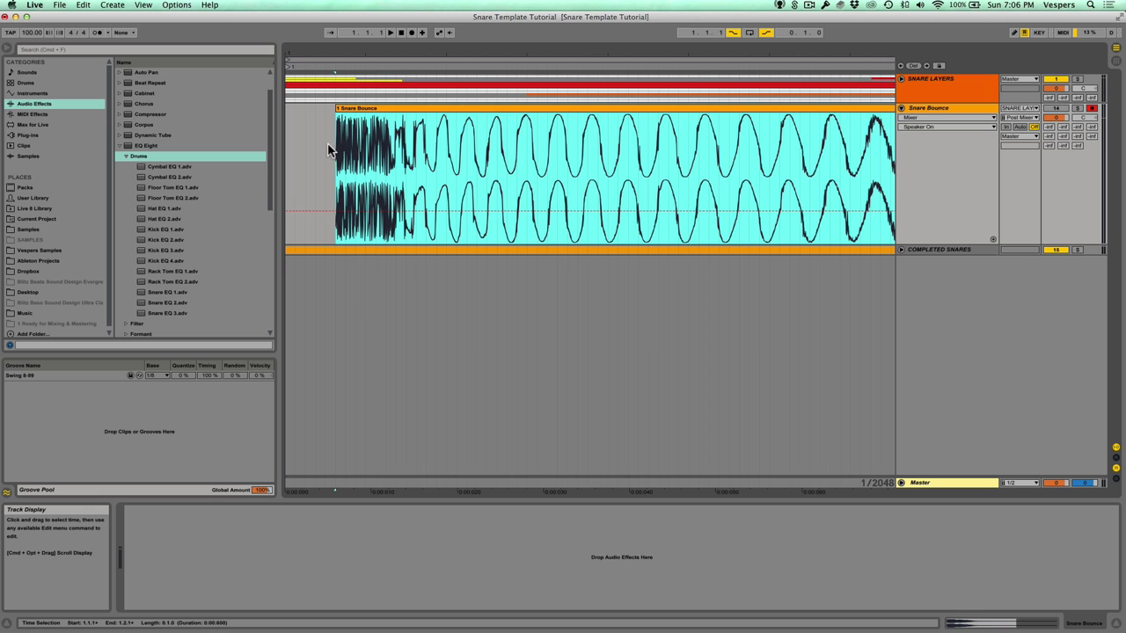
key(super+z)
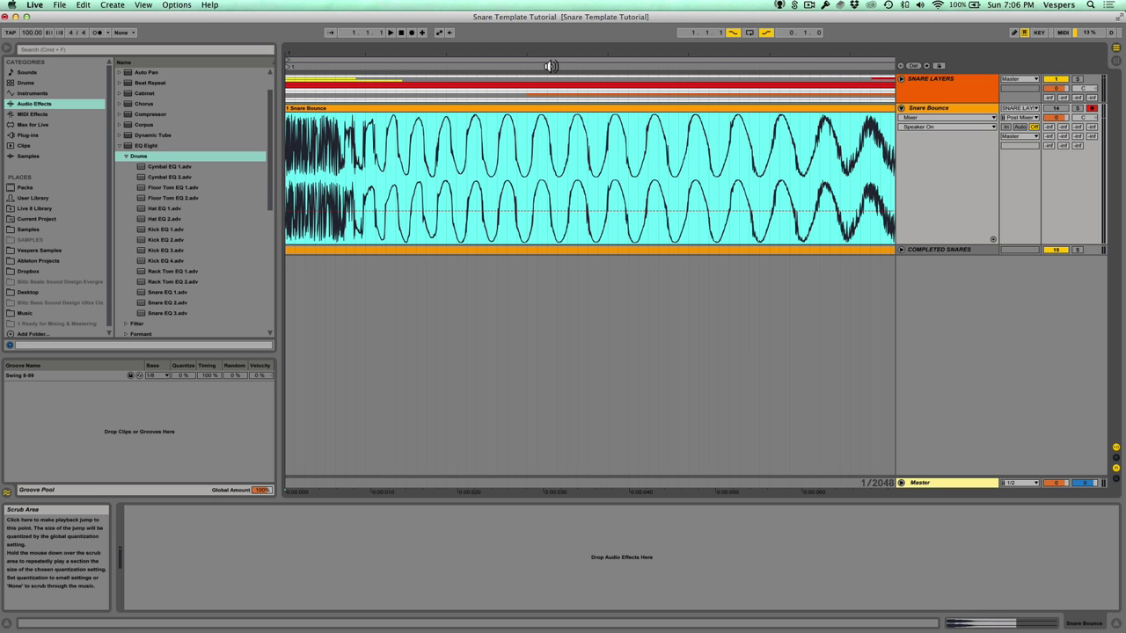
mouse_move(551, 65)
mouse_down()
mouse_move(336, 44)
mouse_move(318, 52)
mouse_up()
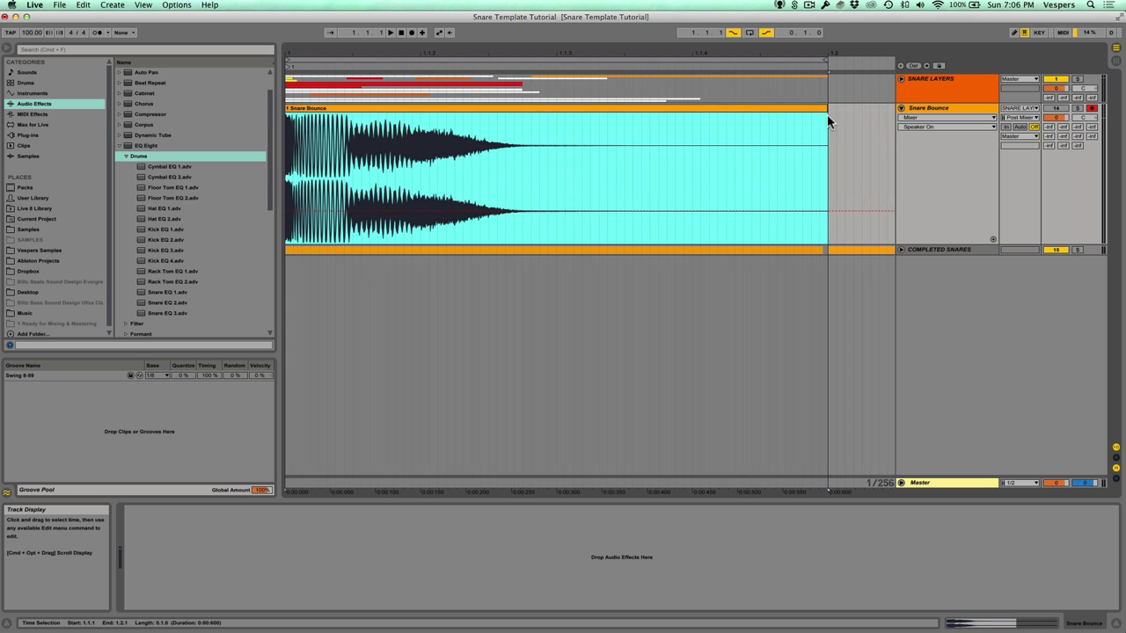
Select SNARE LAYERS as the Snare Bounce track's audio input source
click(1018, 107)
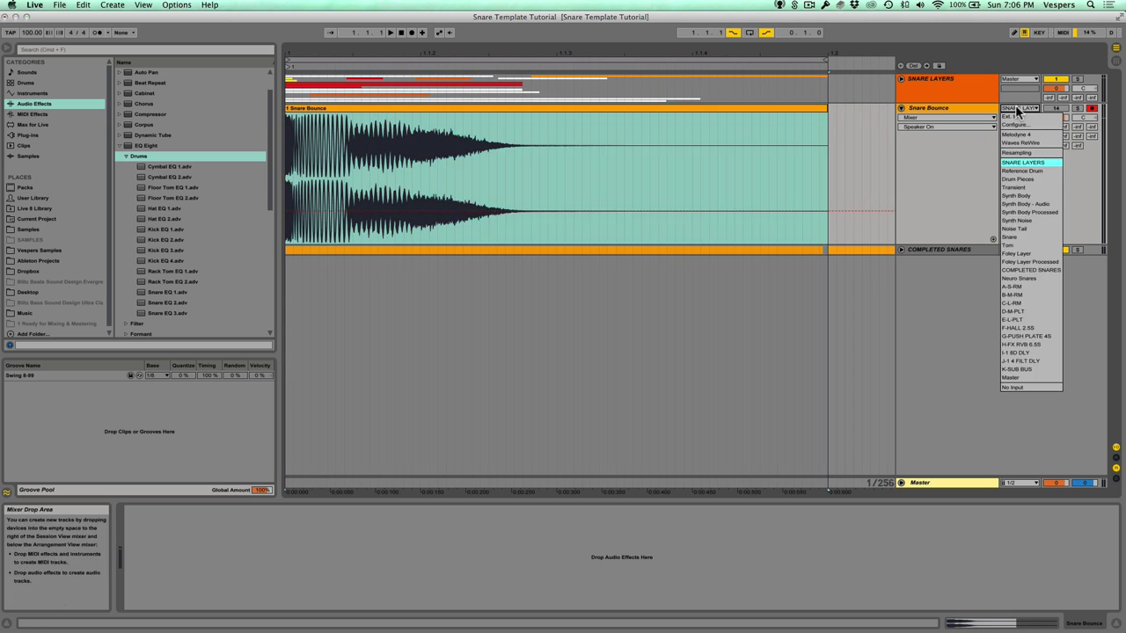
click(1023, 162)
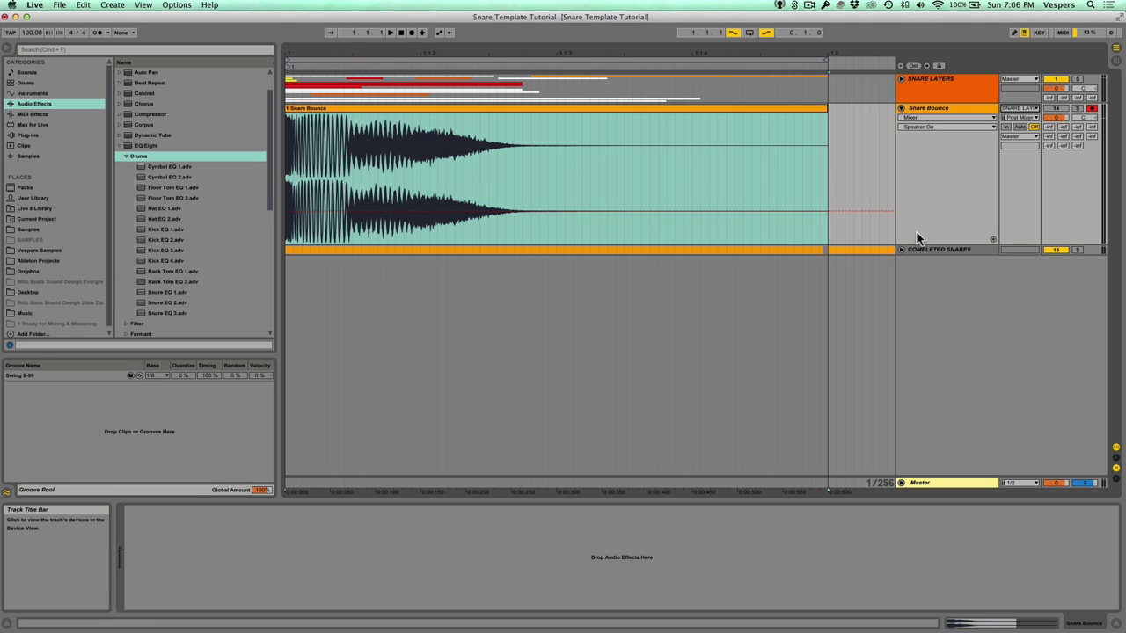
Fold the Snare Bounce track, unfold the SNARE LAYERS group, and expand its Reference Drum track to show both waveforms
click(900, 108)
click(901, 79)
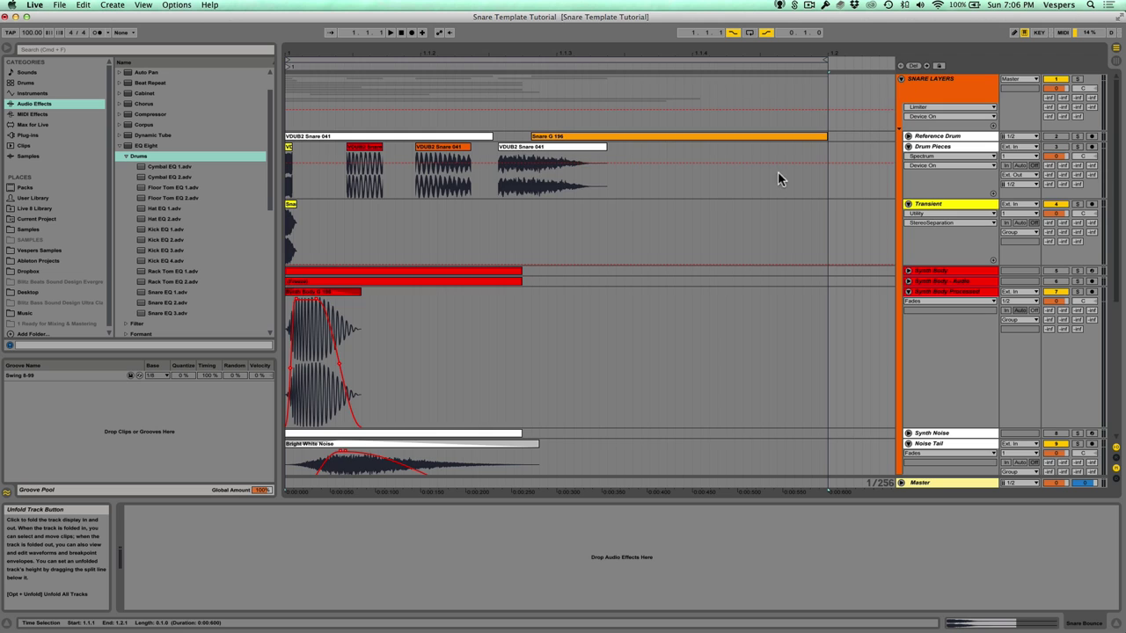
drag(927, 215, 925, 344)
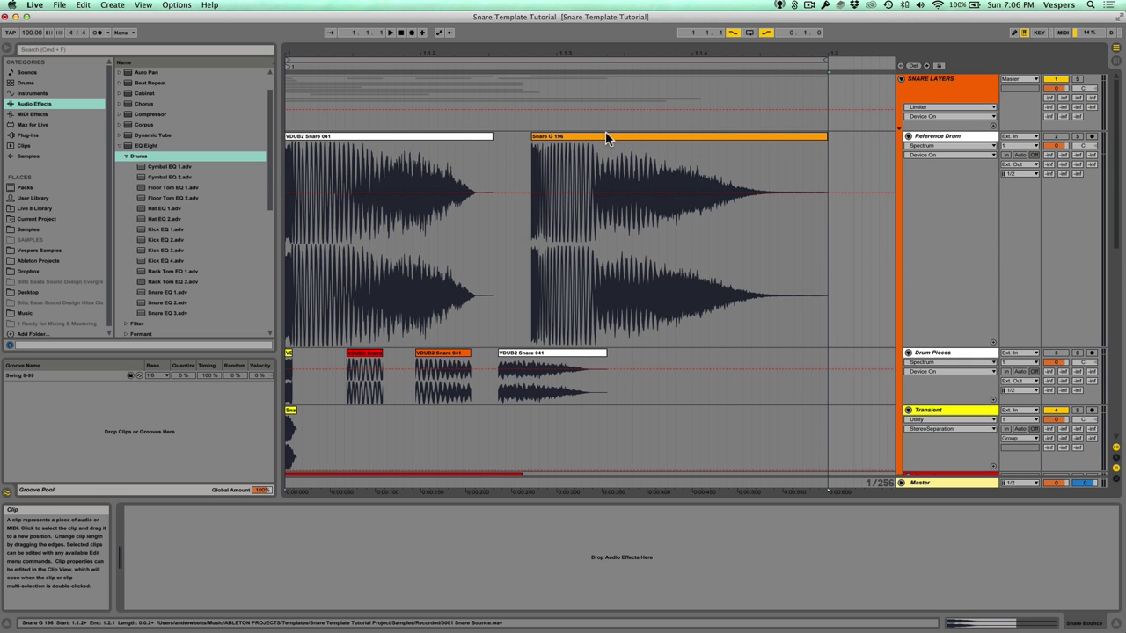
Solo the Reference Drum track and compare its VDUB2 Snare 041 clip with the Snare G 196 clip
click(1077, 137)
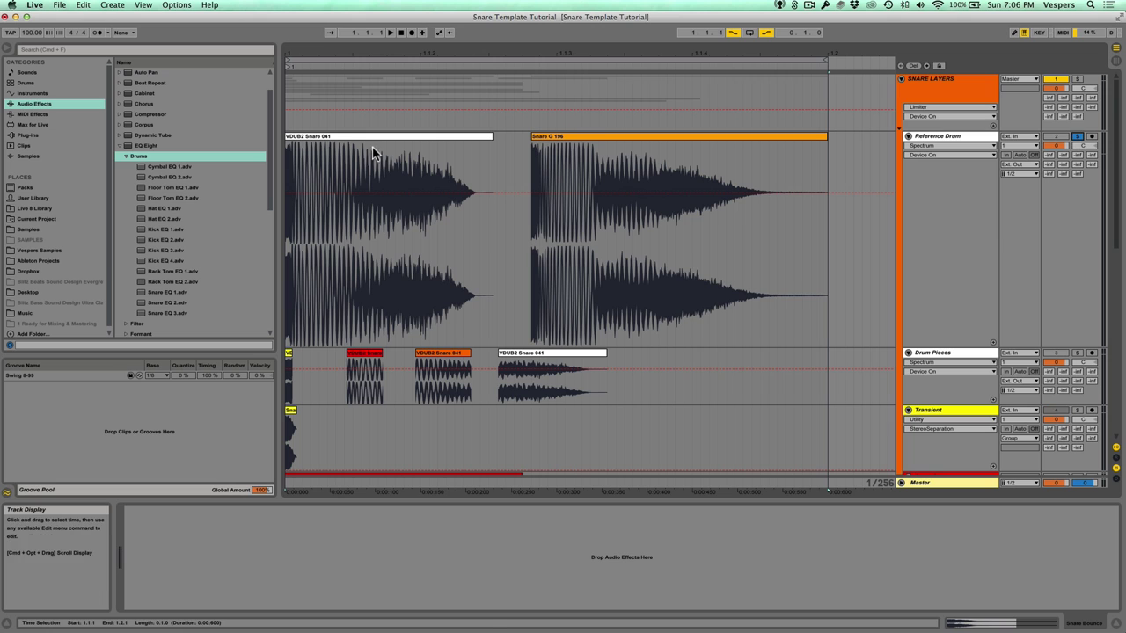
click(370, 136)
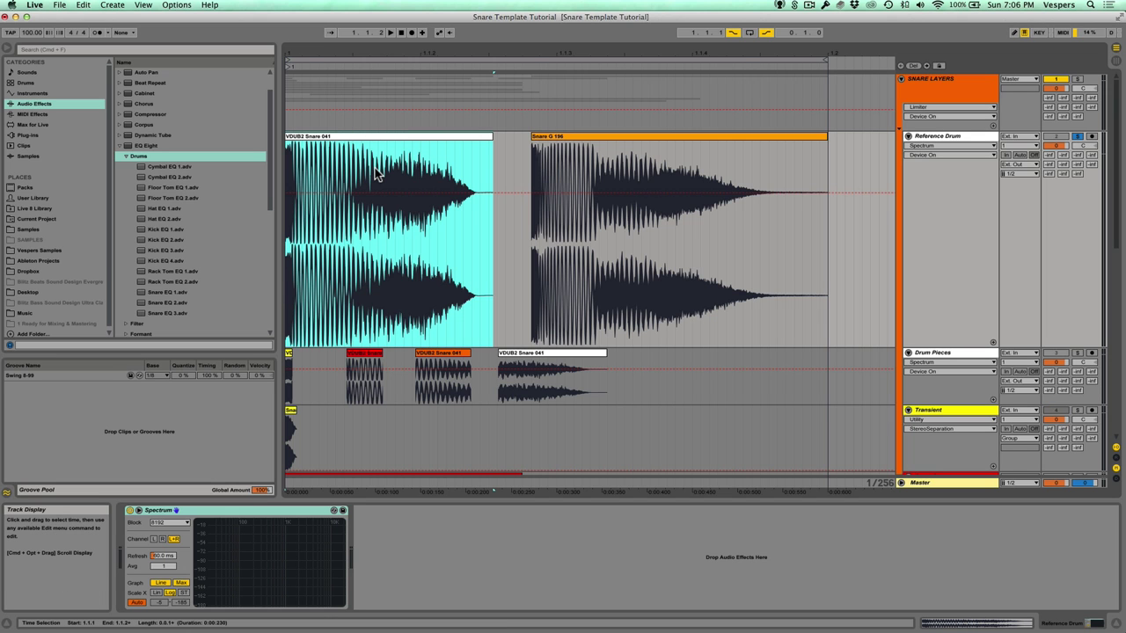
click(567, 138)
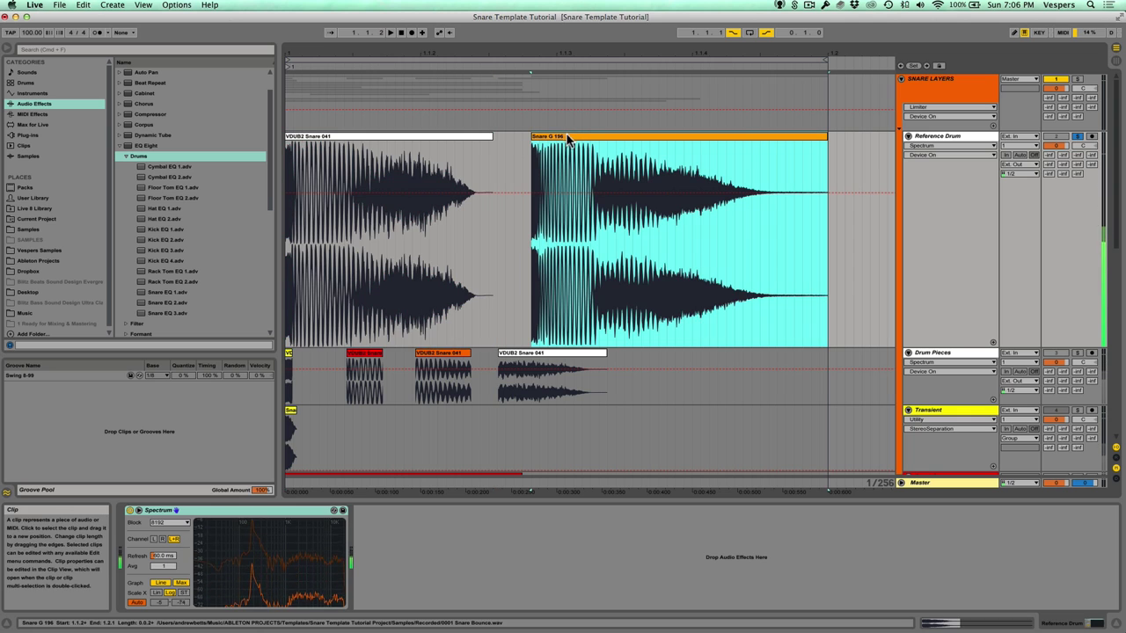